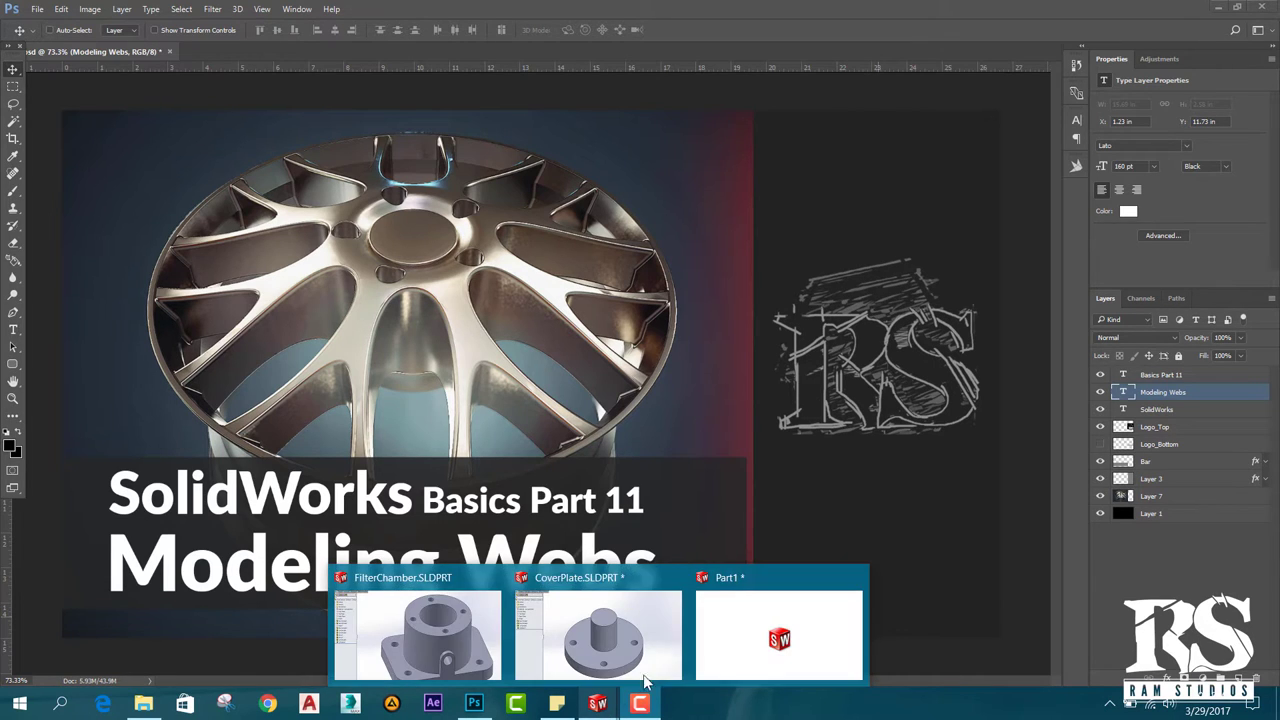
Switch from the Photoshop title card to the SolidWorks Part1 window showing the L-shaped part.
click(745, 640)
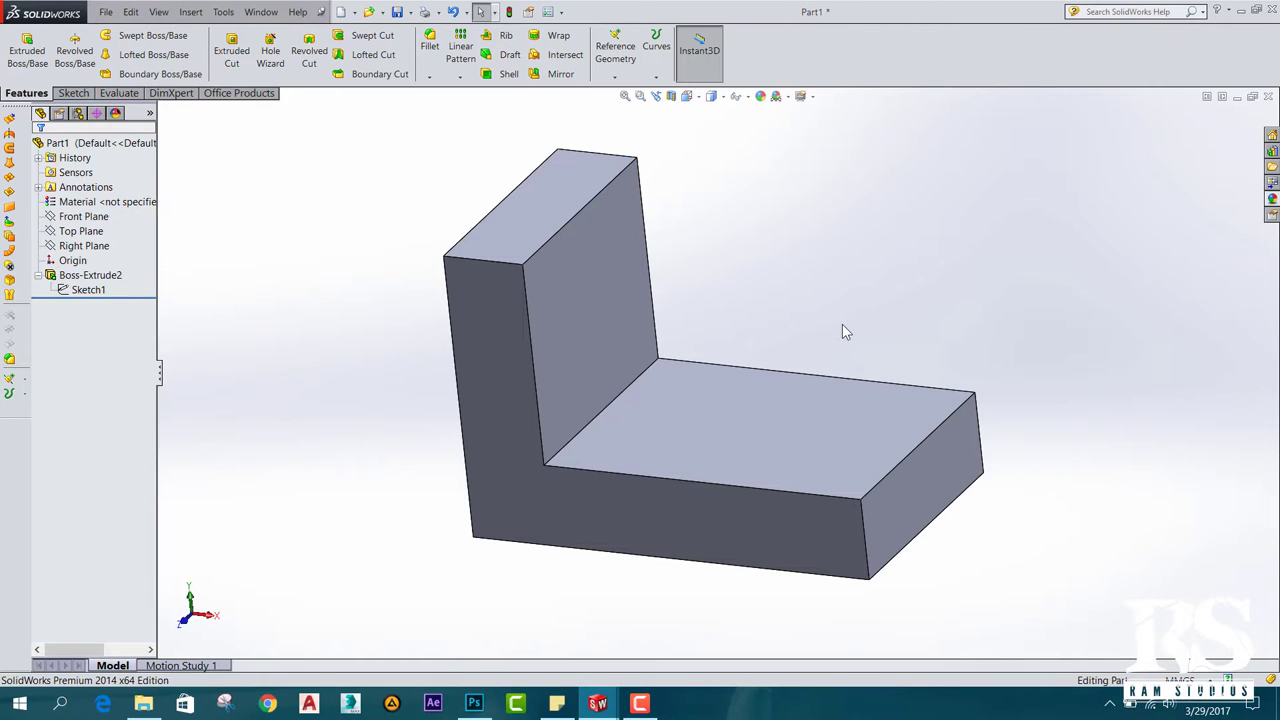
mouse_move(842, 326)
middle_down()
mouse_move(806, 351)
mouse_move(760, 350)
middle_up()
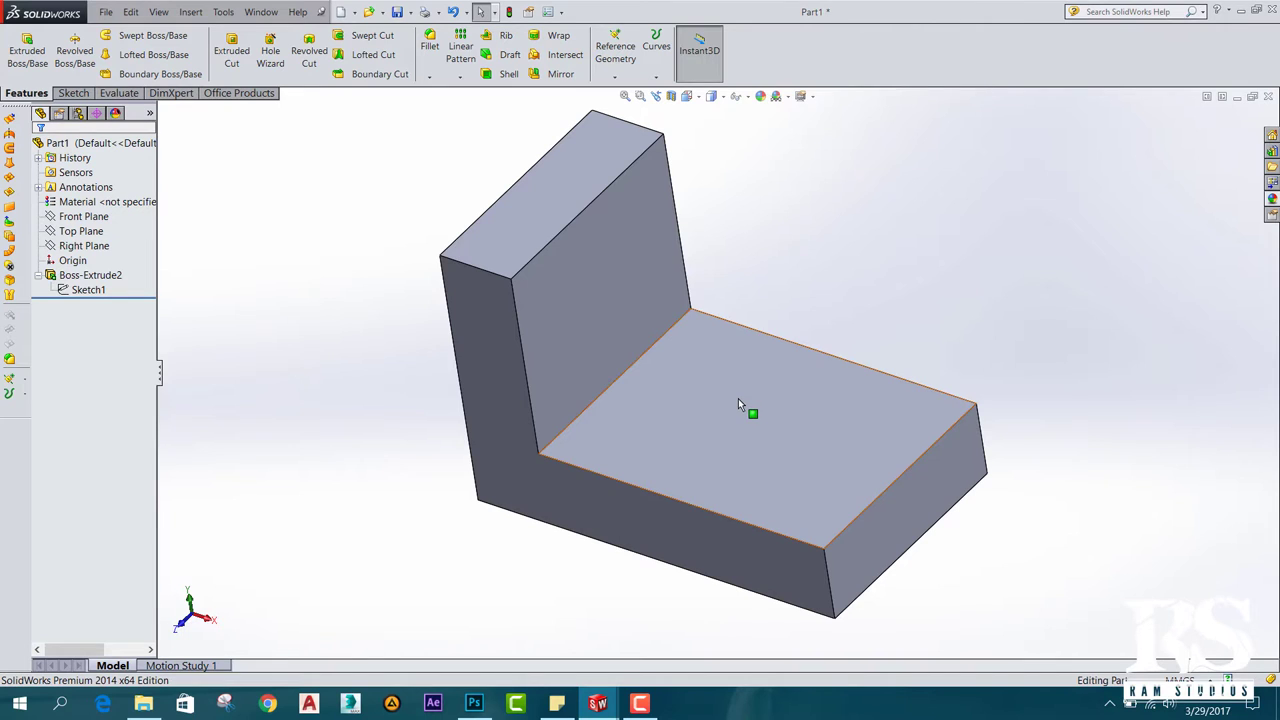
middle_drag(845, 277, 832, 201)
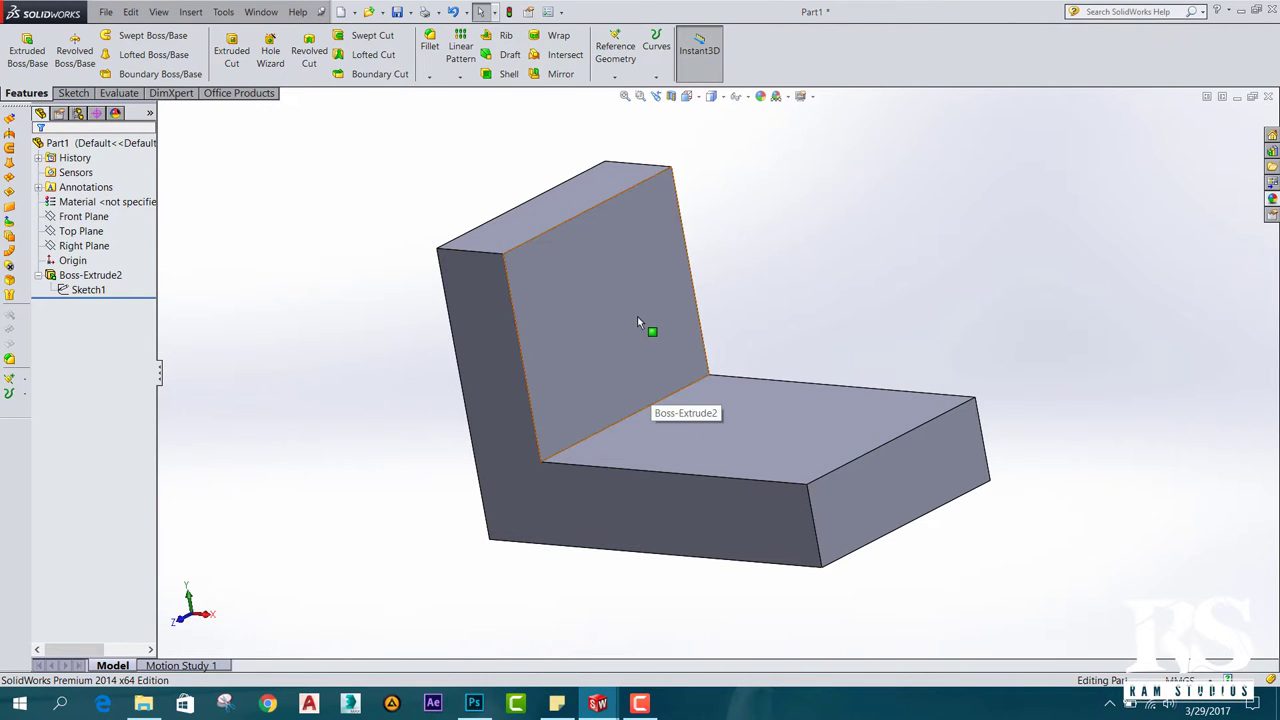
Highlight the Right, Top and Front Planes to see where each lies on the part.
click(84, 245)
click(82, 231)
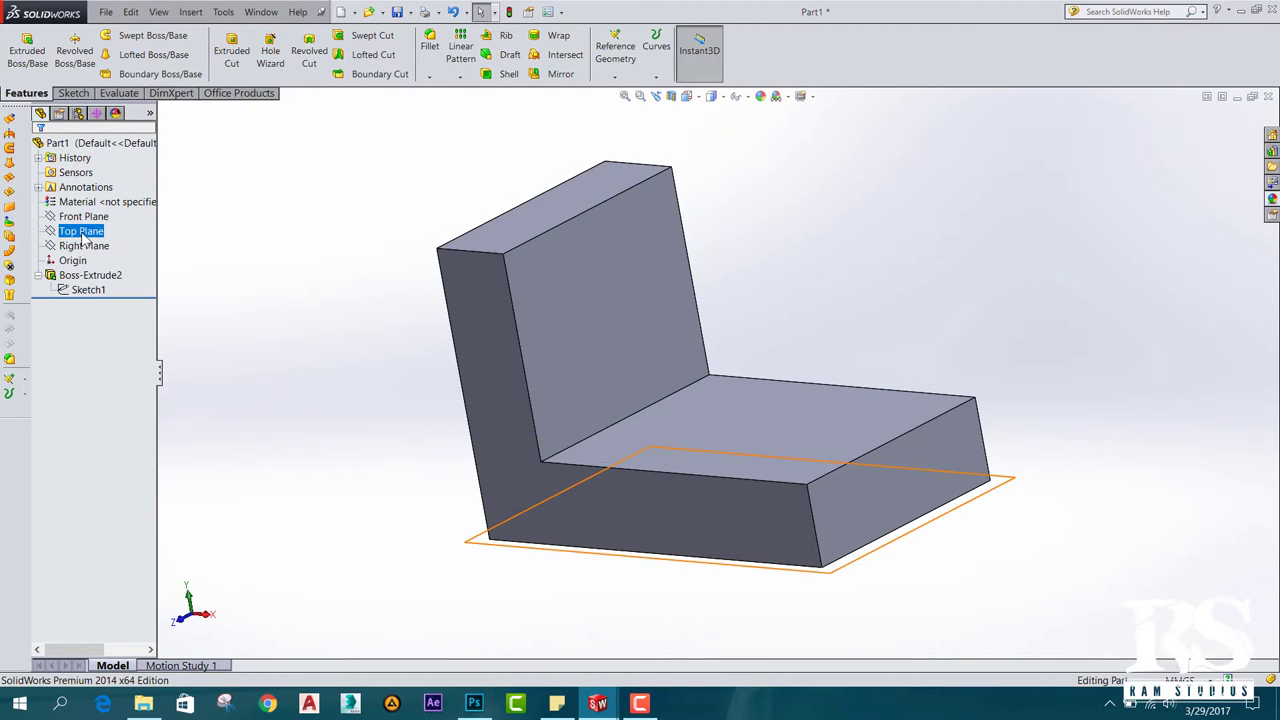
click(83, 217)
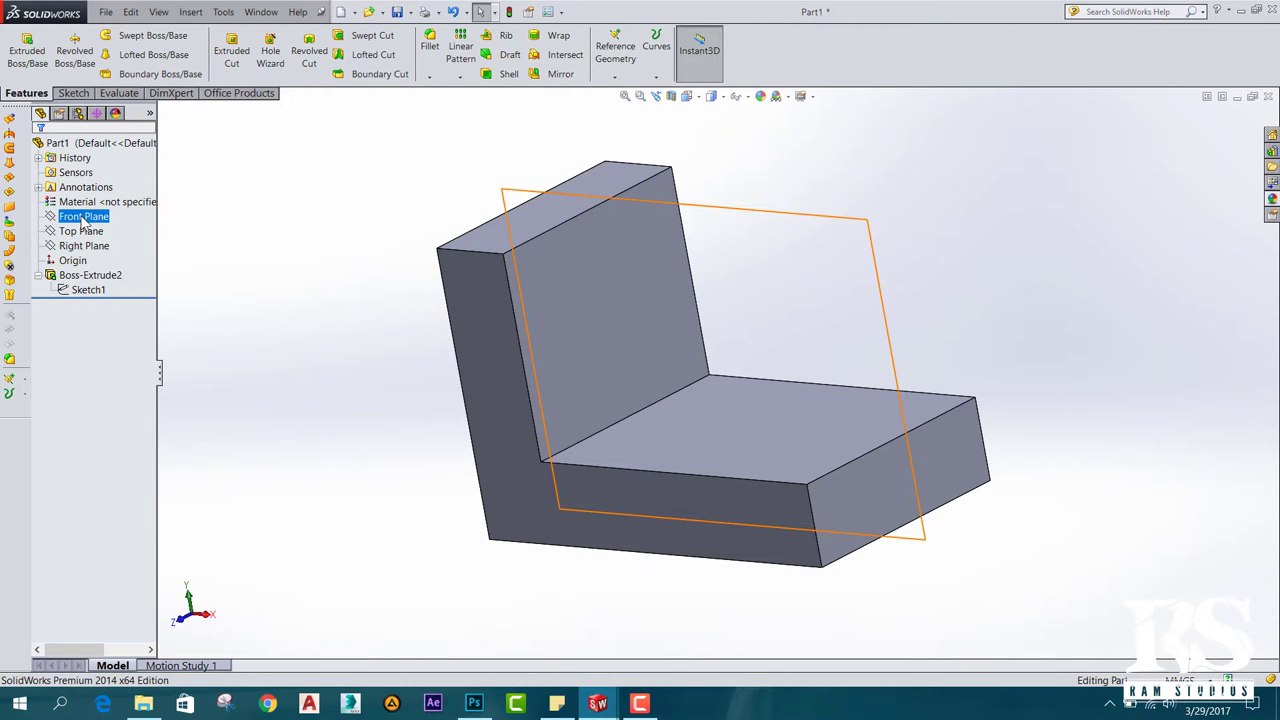
Orbit the part back to an upright isometric view and bring up the Front Plane's options.
mouse_move(789, 160)
middle_down()
mouse_move(791, 306)
mouse_move(676, 327)
mouse_move(817, 209)
mouse_move(794, 223)
mouse_move(771, 317)
mouse_move(808, 380)
middle_up()
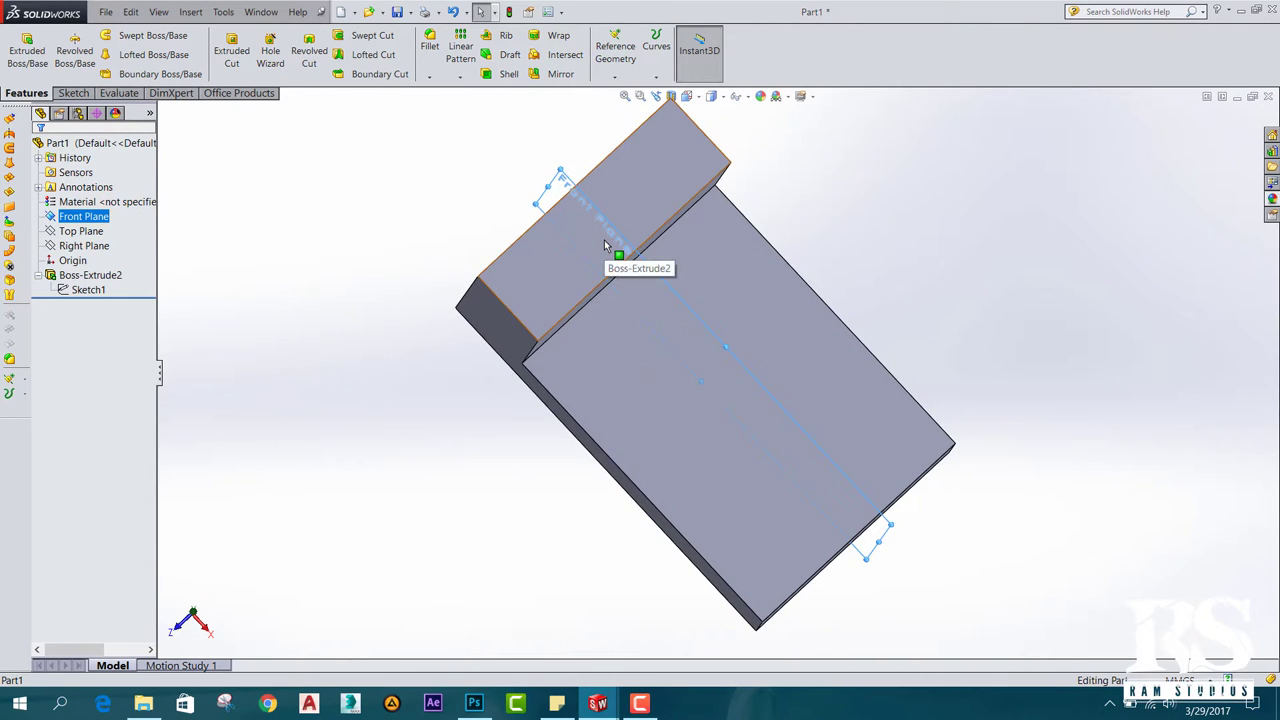
mouse_move(843, 220)
middle_down()
mouse_move(794, 271)
mouse_move(829, 203)
middle_up()
mouse_move(665, 341)
middle_down()
mouse_move(966, 366)
mouse_move(946, 320)
middle_up()
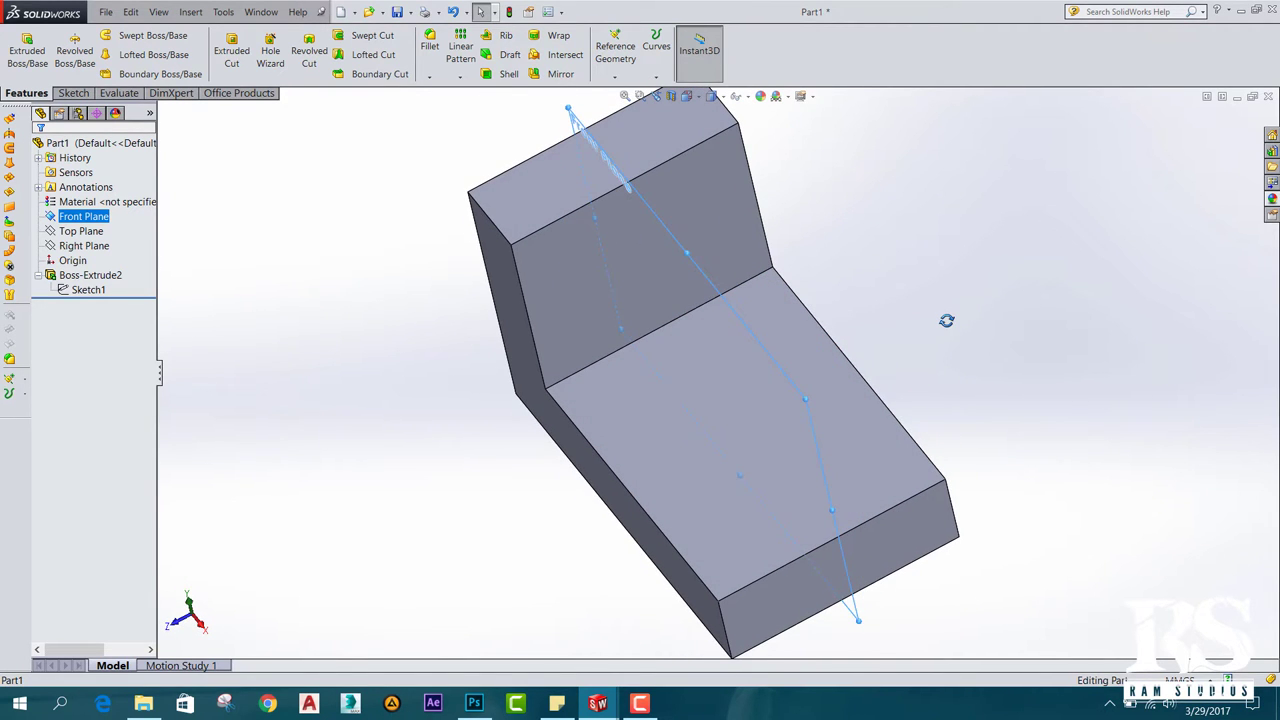
mouse_move(911, 367)
middle_down()
mouse_move(937, 314)
mouse_move(928, 306)
middle_up()
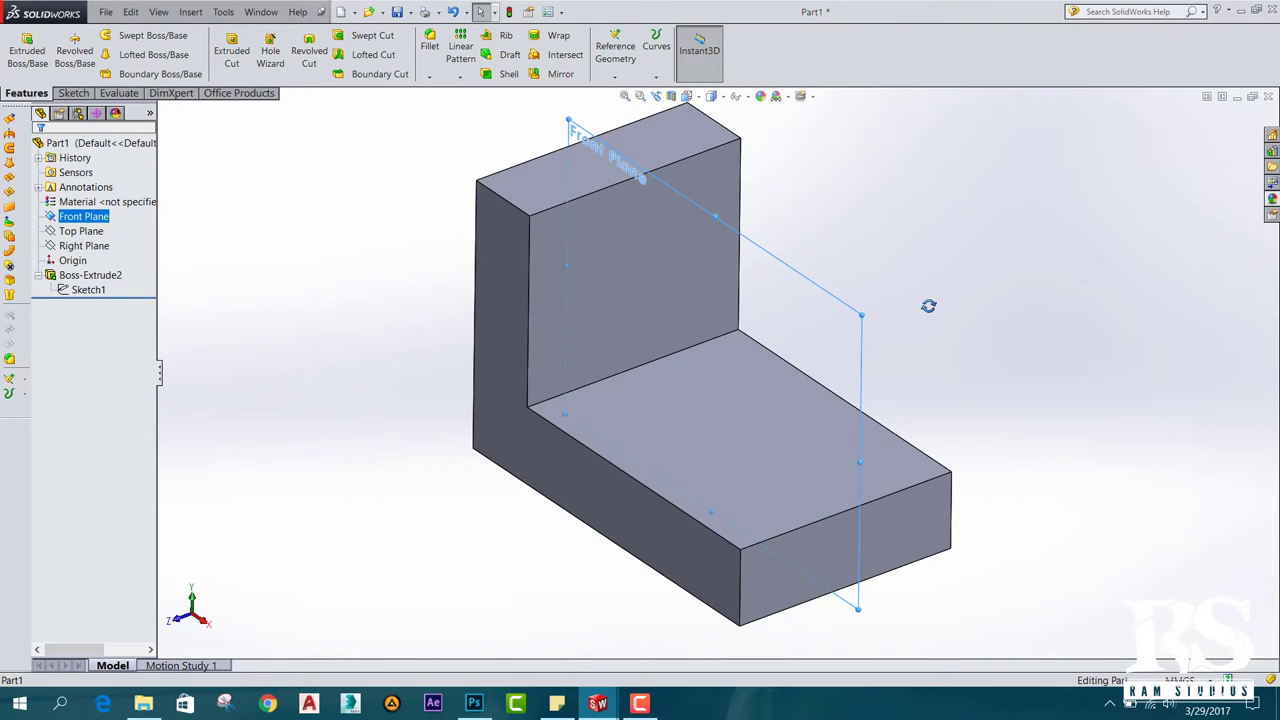
right_click(92, 222)
Start a sketch on the Front Plane, view it Normal To, and get the Line tool ready.
click(98, 198)
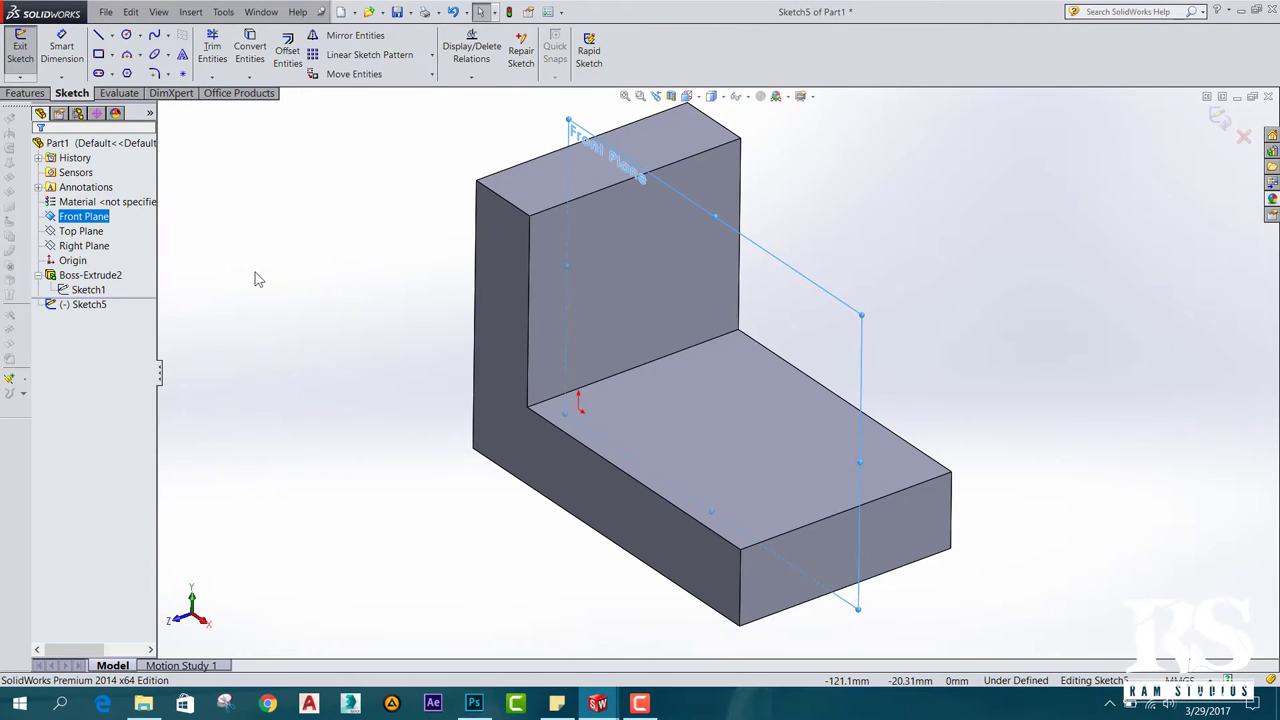
key(space)
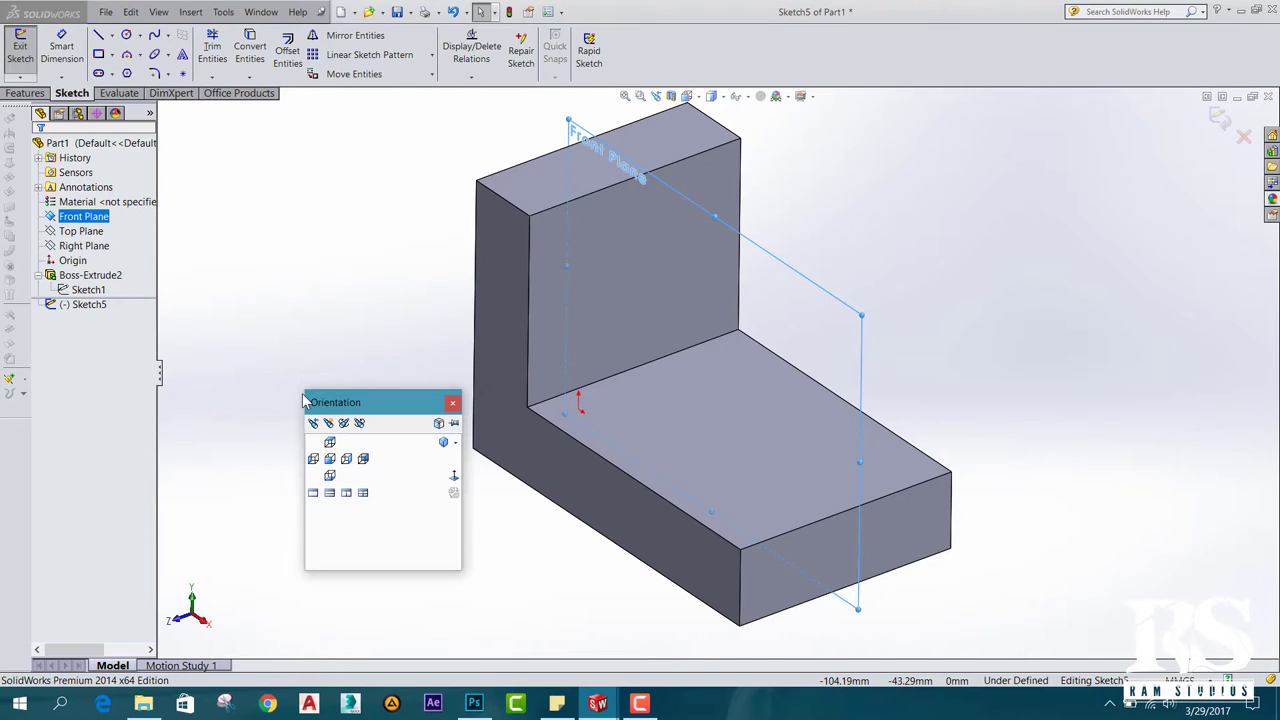
drag(366, 406, 318, 265)
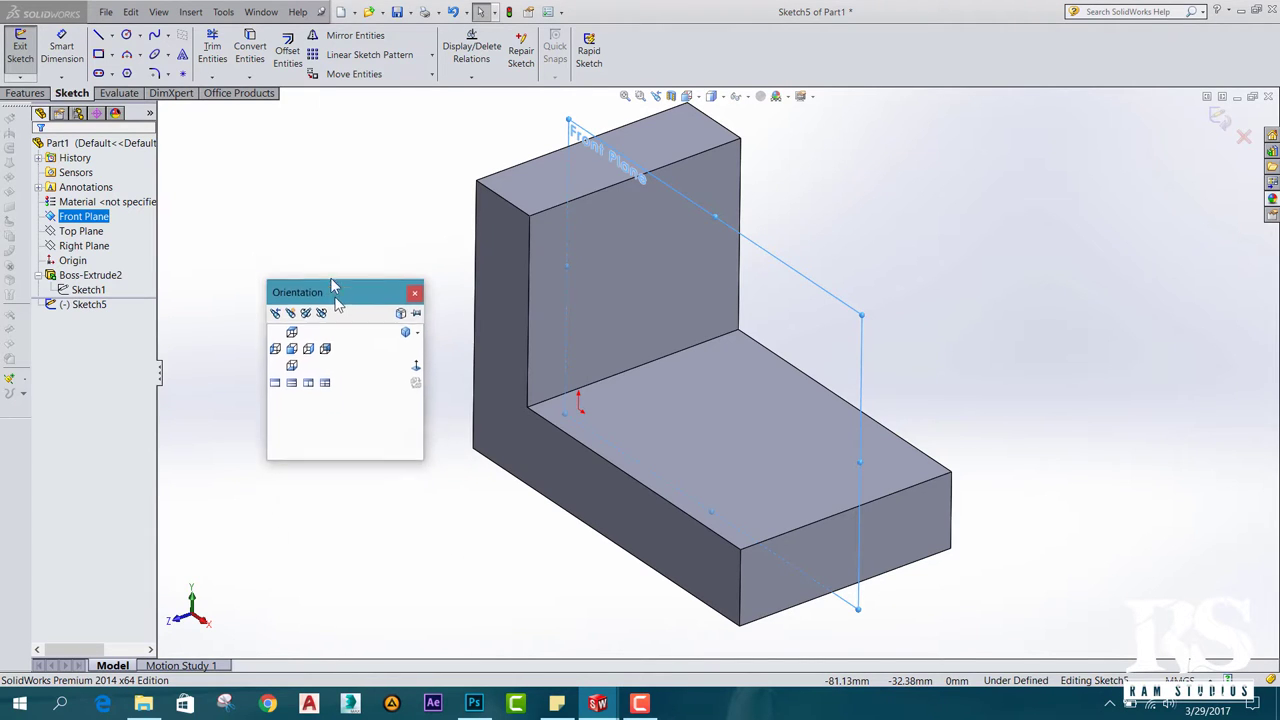
click(403, 336)
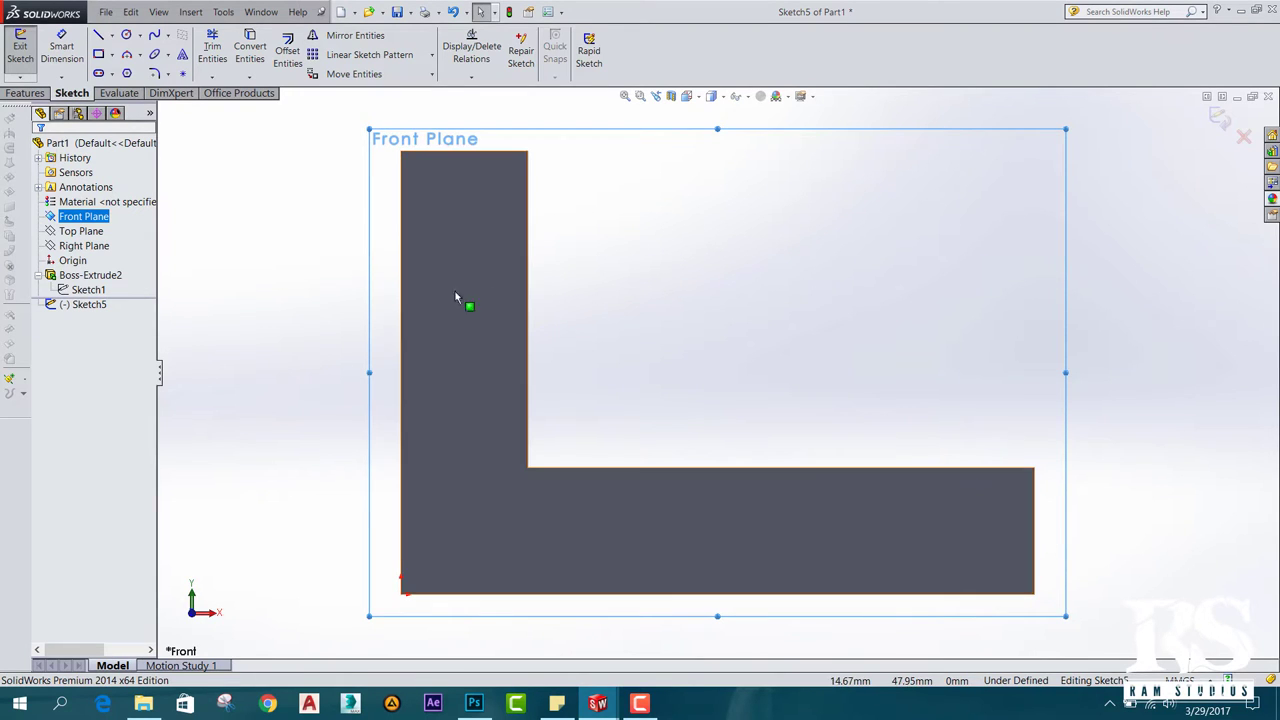
click(98, 36)
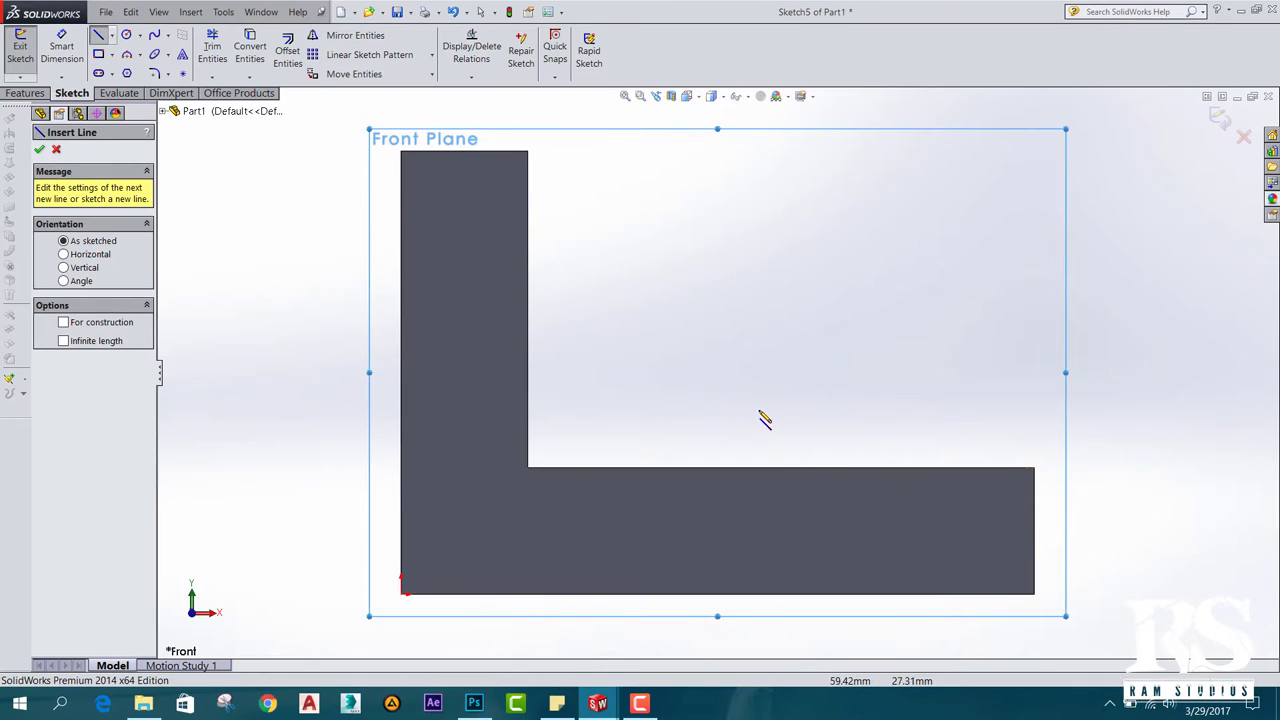
Draw a diagonal line from the upright wall's inner edge to the base's top edge.
click(528, 244)
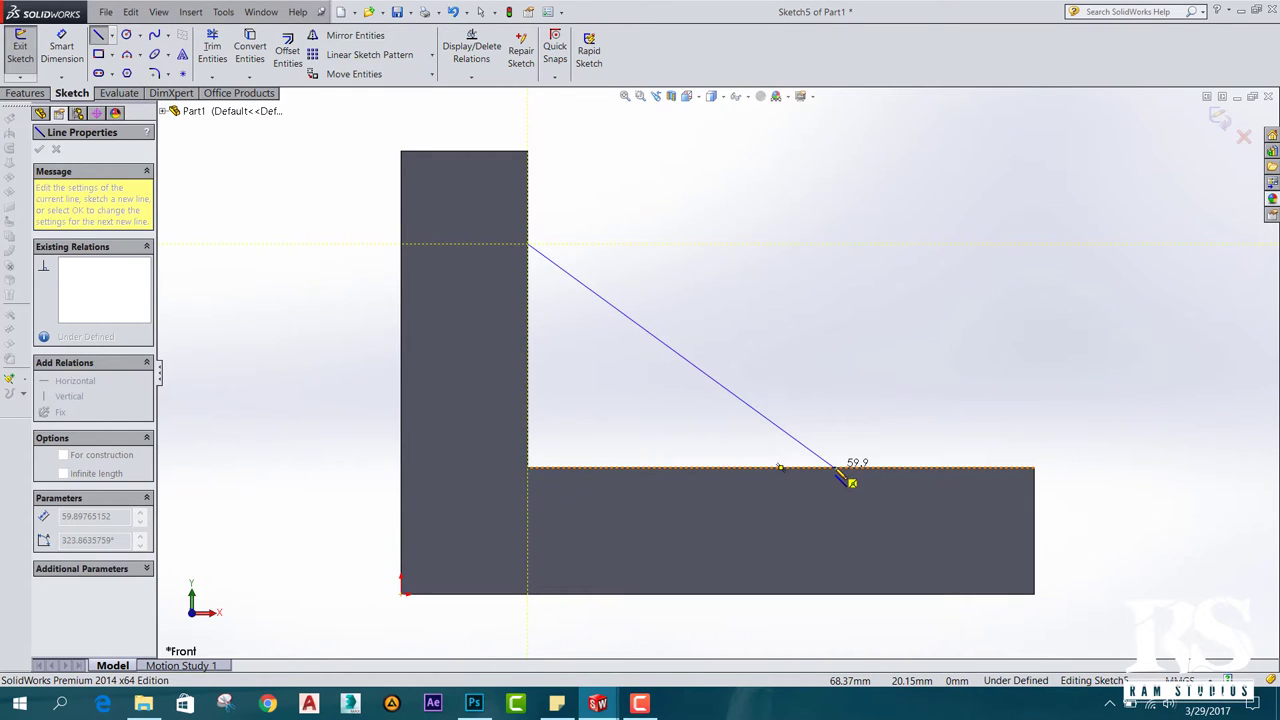
click(834, 463)
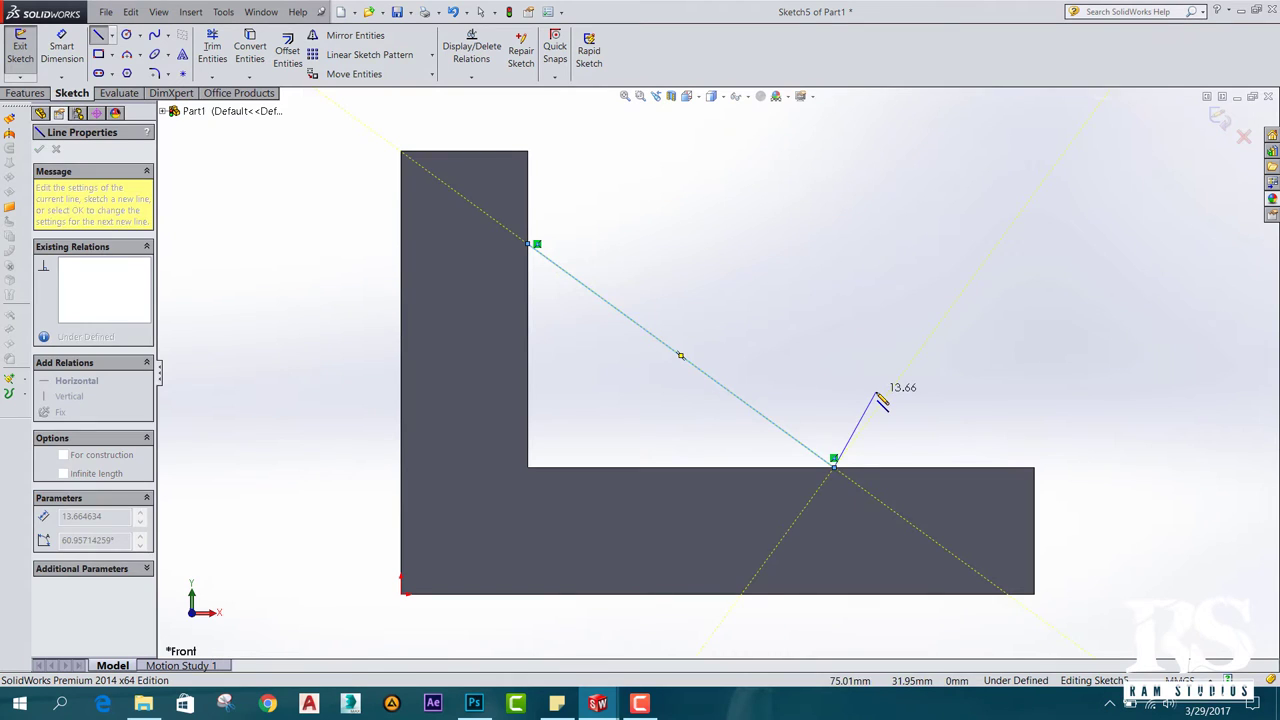
key(Escape)
Dimension the diagonal line to 60 mm and select the finished Sketch5.
click(61, 50)
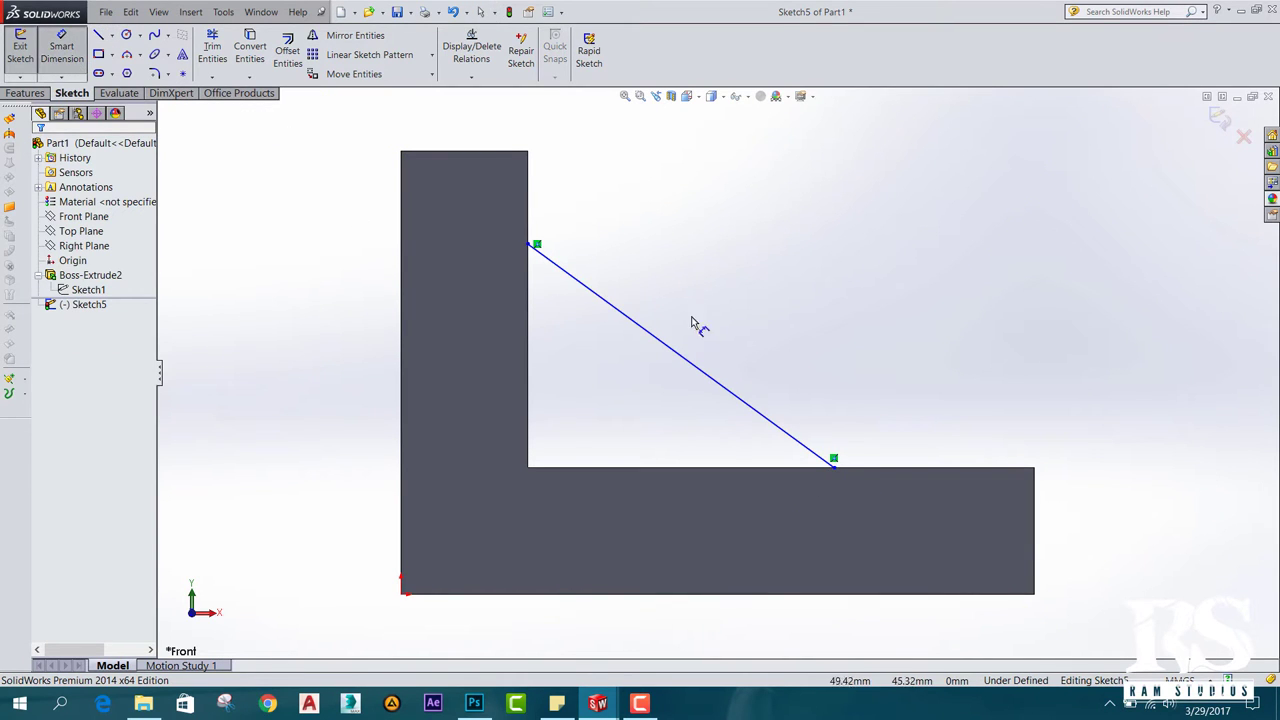
click(670, 353)
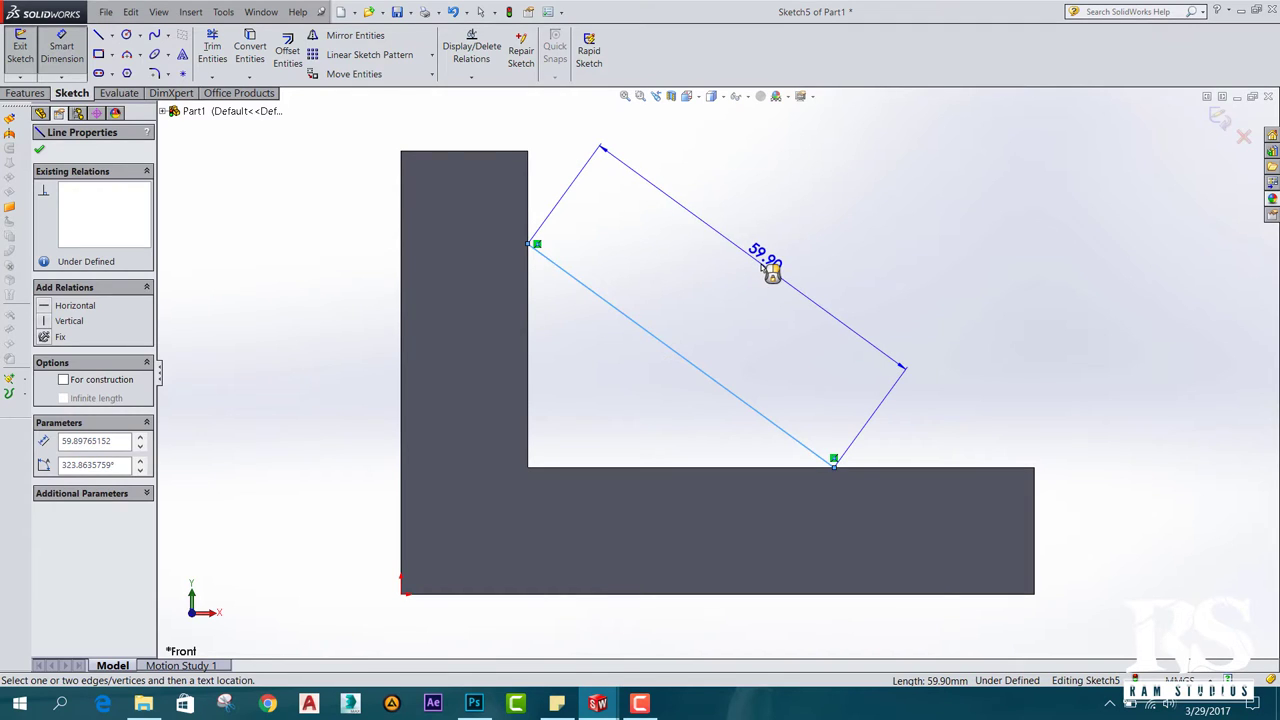
click(770, 268)
text(7)
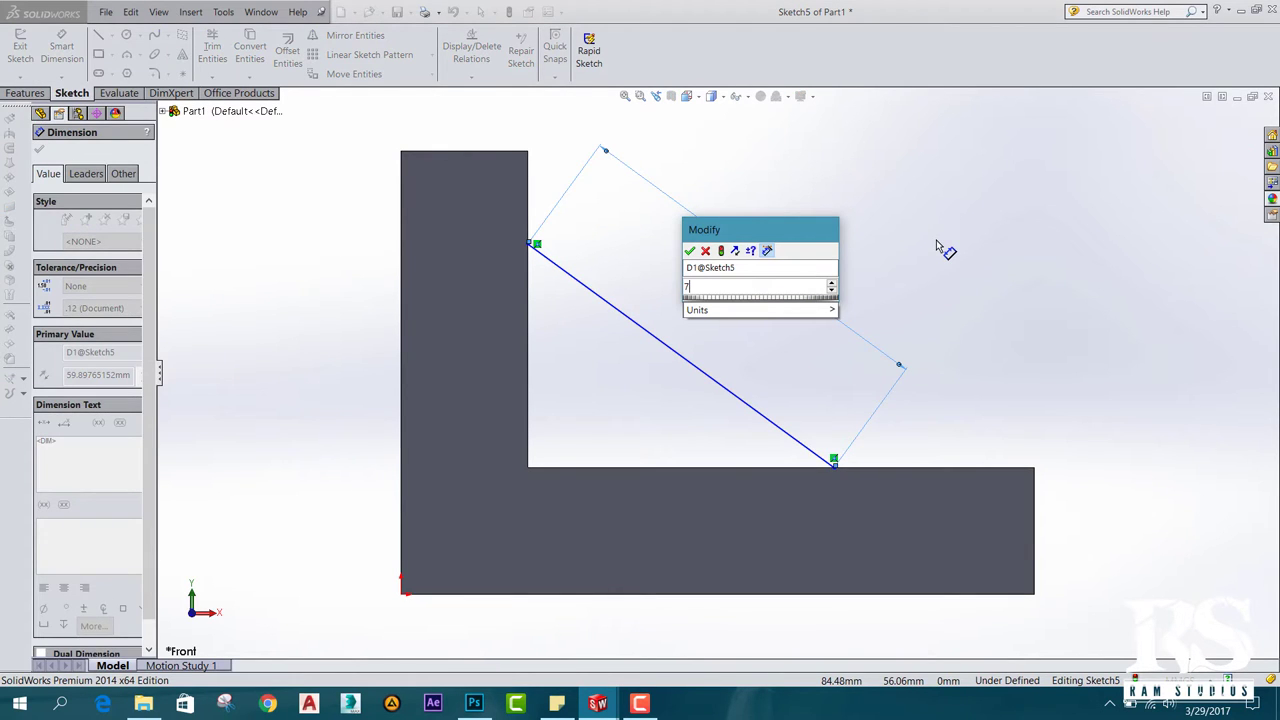
key(BackSpace)
text(60)
key(Return)
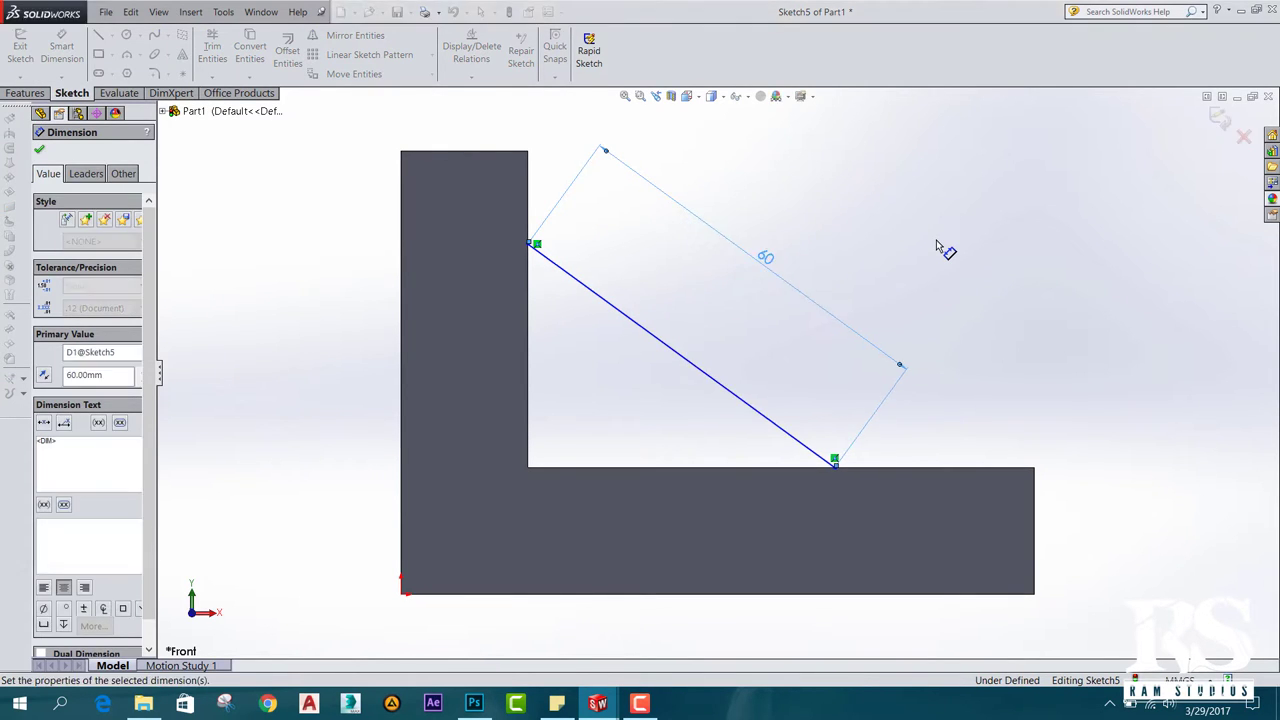
click(39, 152)
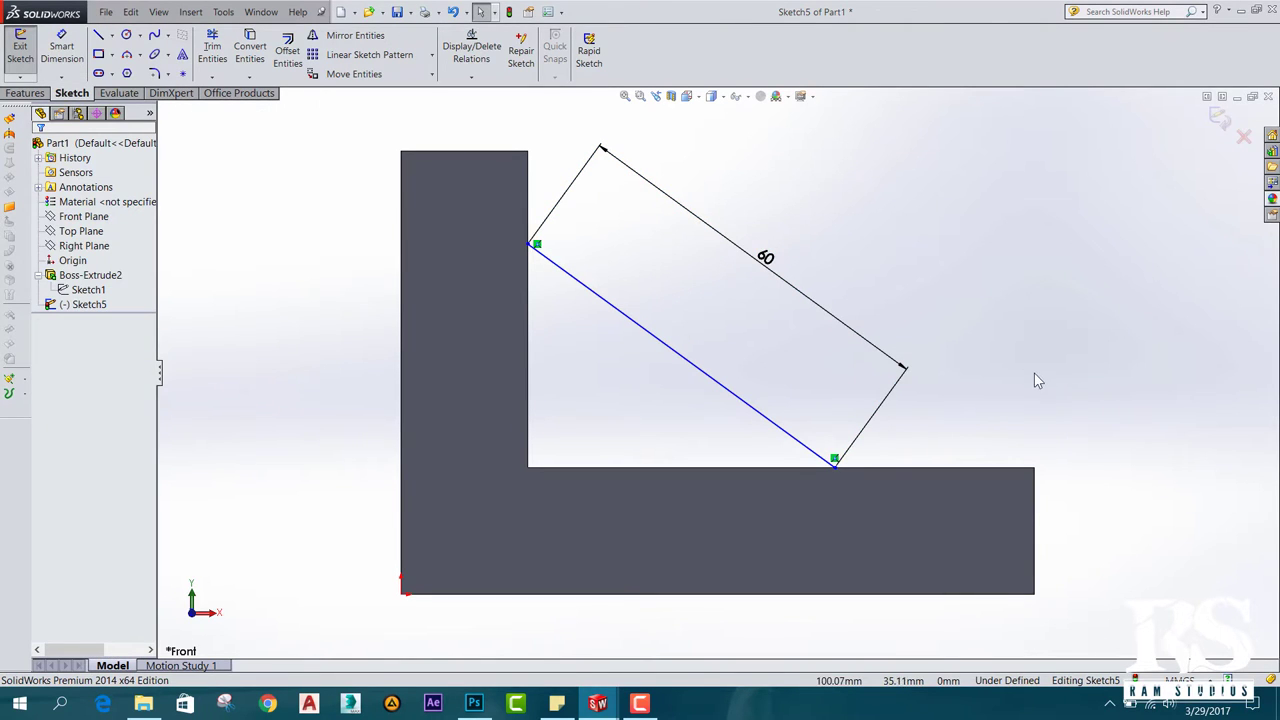
middle_drag(954, 311, 900, 360)
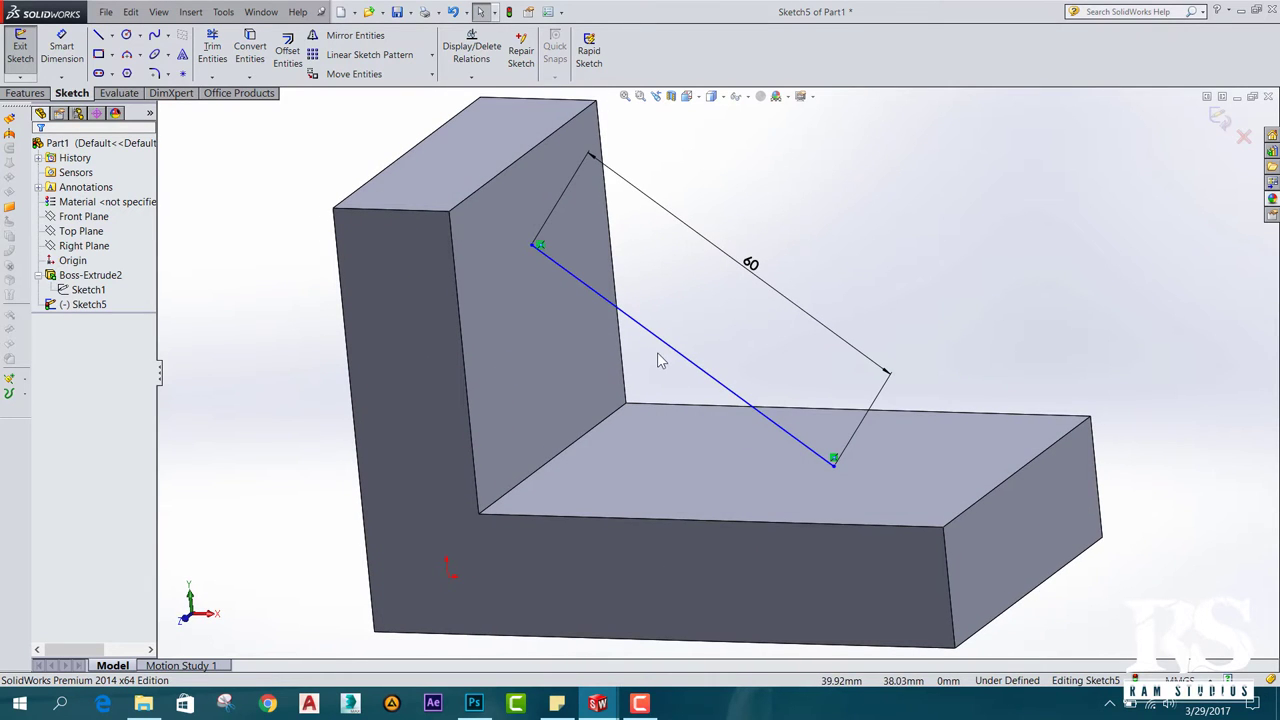
click(86, 305)
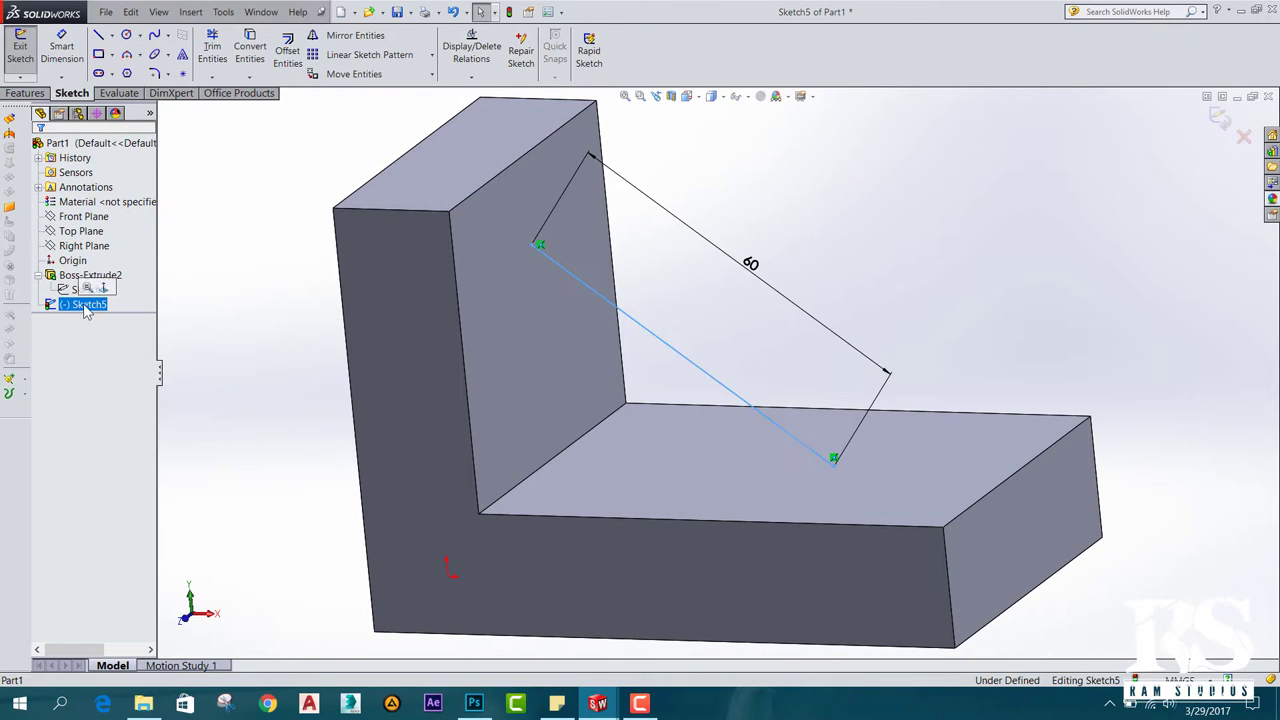
Exit Sketch5 and start a Rib feature from the line, checking its preview.
click(17, 48)
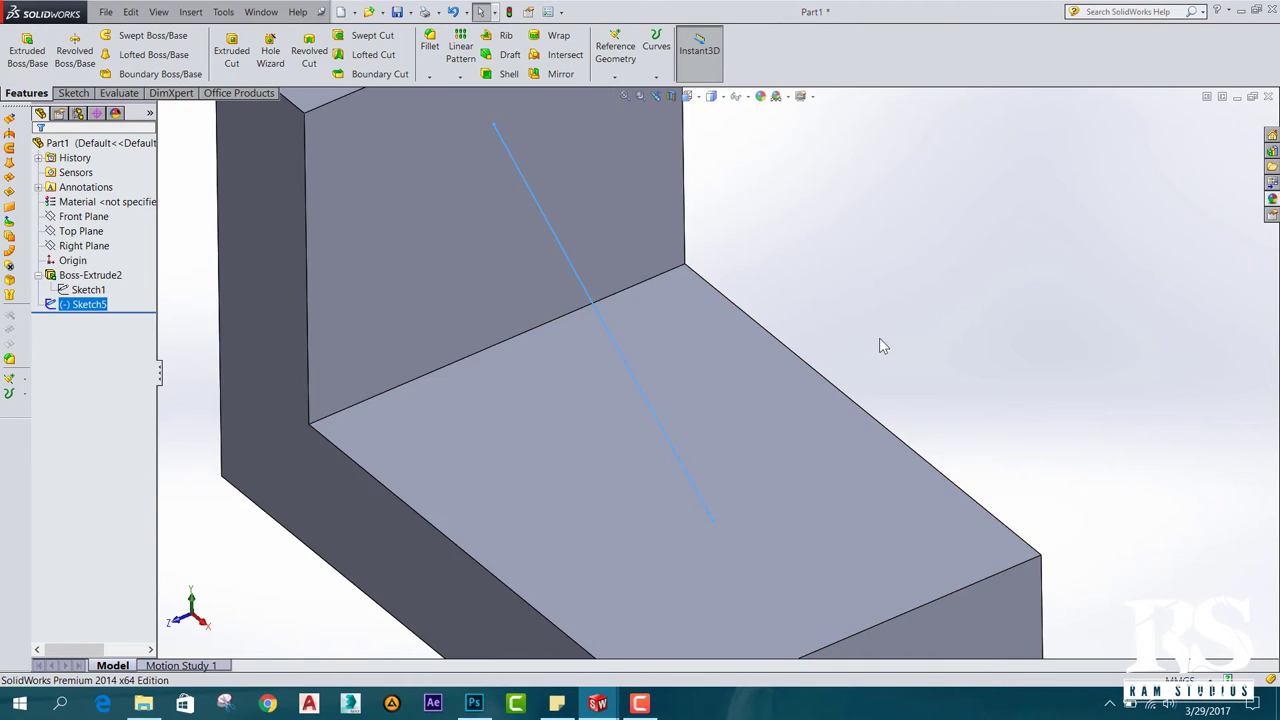
middle_drag(880, 345, 621, 346)
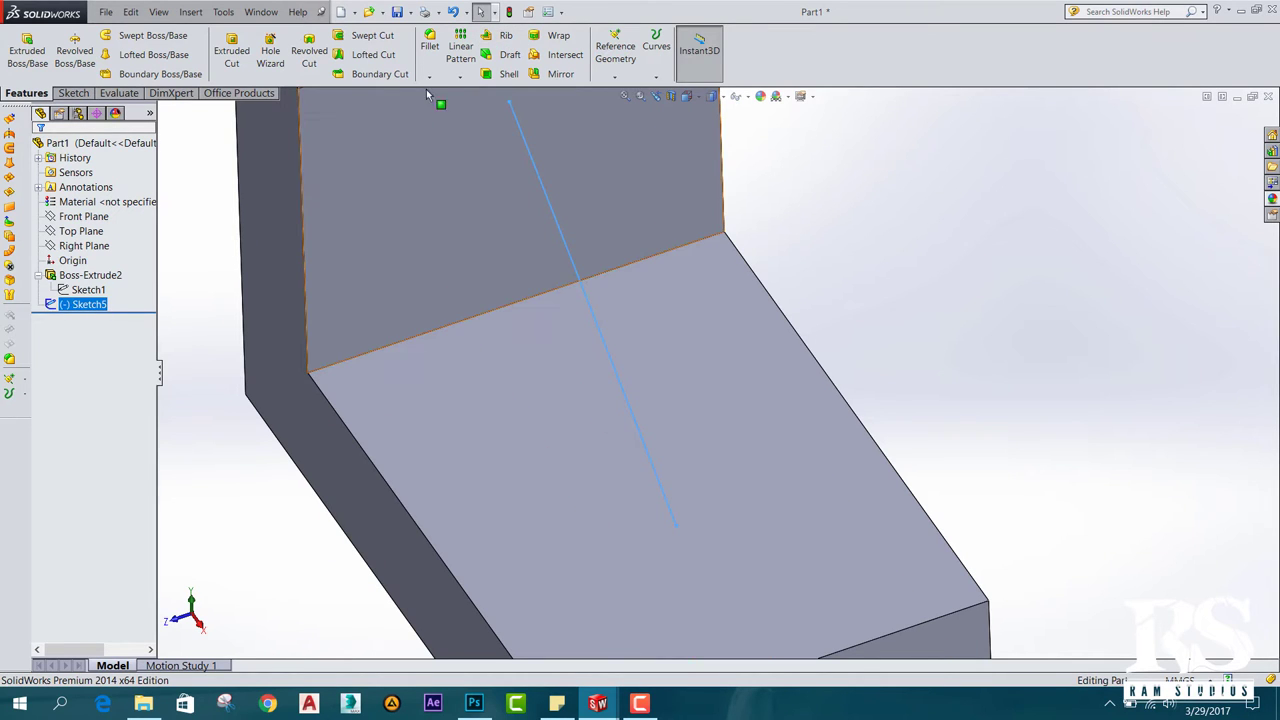
click(508, 40)
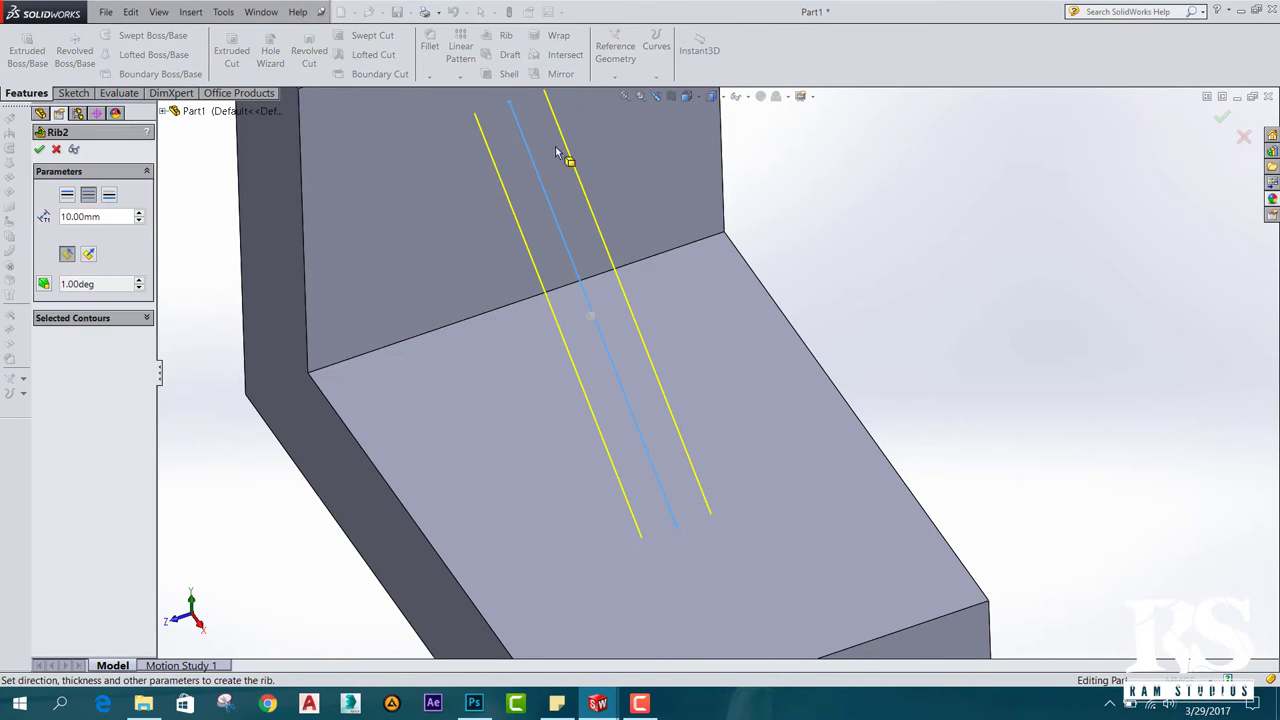
mouse_move(943, 357)
middle_down()
mouse_move(932, 310)
mouse_move(920, 323)
mouse_move(515, 274)
middle_up()
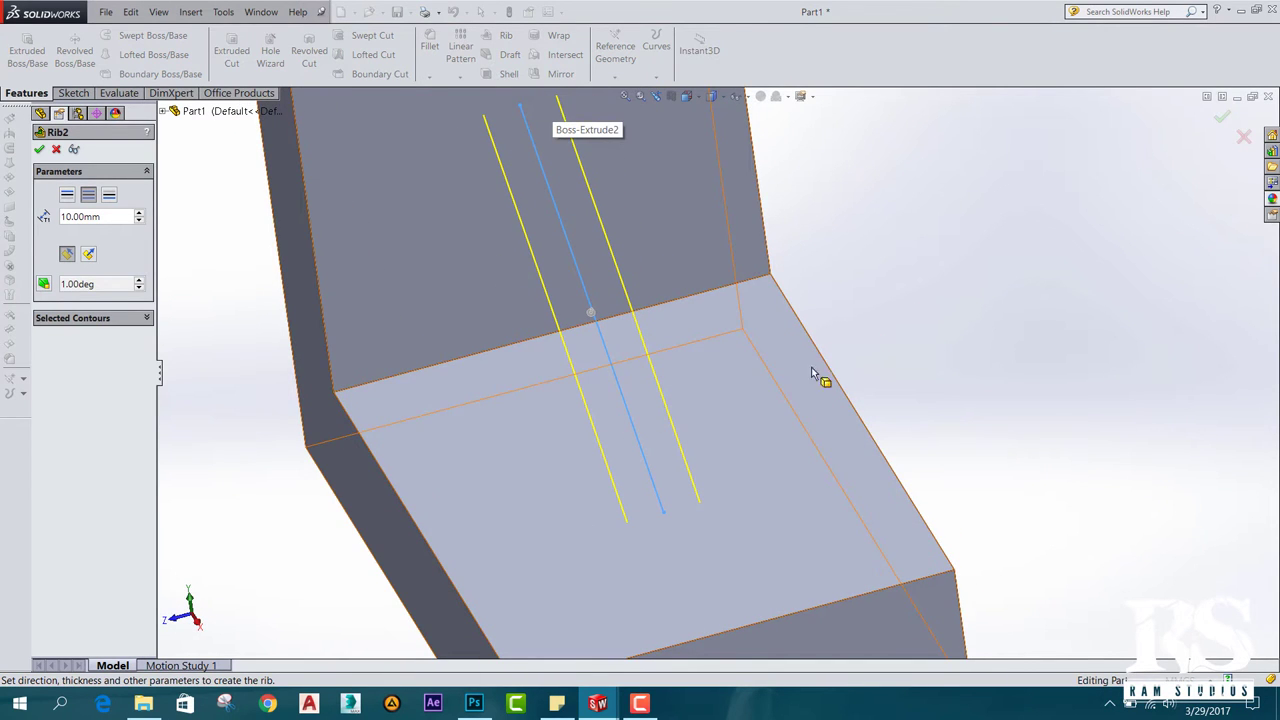
middle_drag(886, 329, 899, 321)
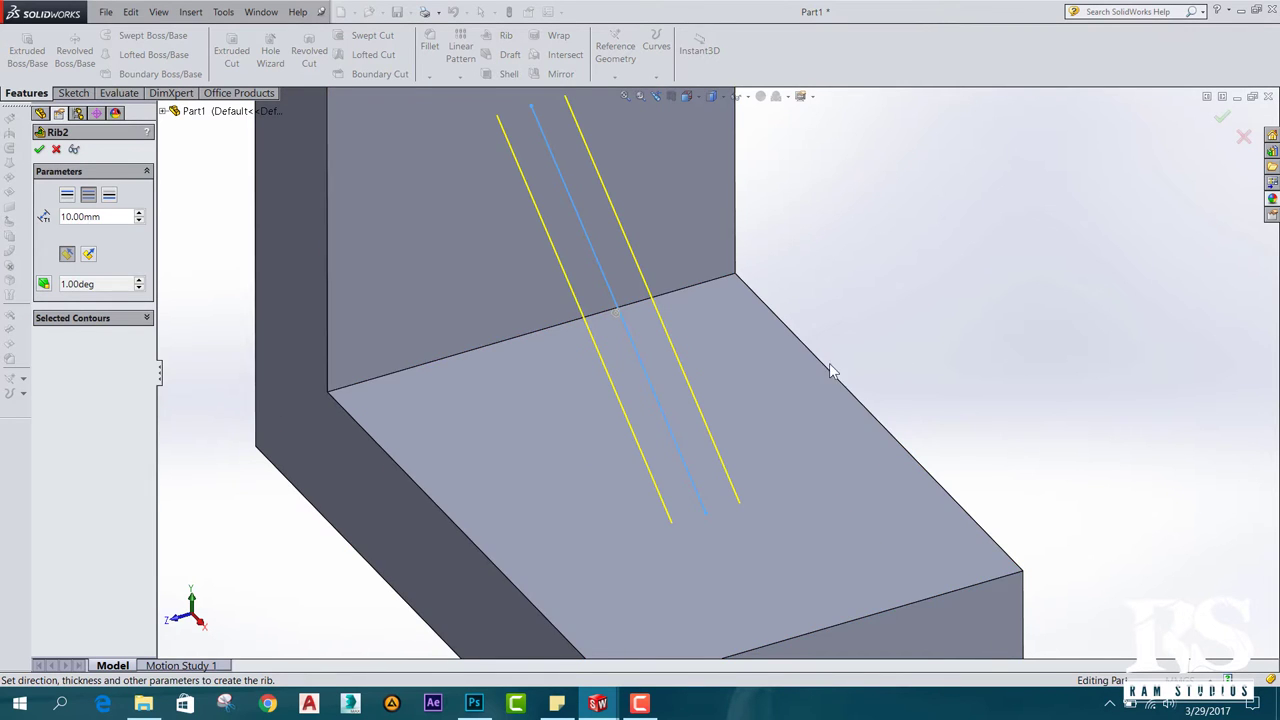
mouse_move(894, 313)
middle_down()
mouse_move(943, 329)
mouse_move(925, 357)
middle_up()
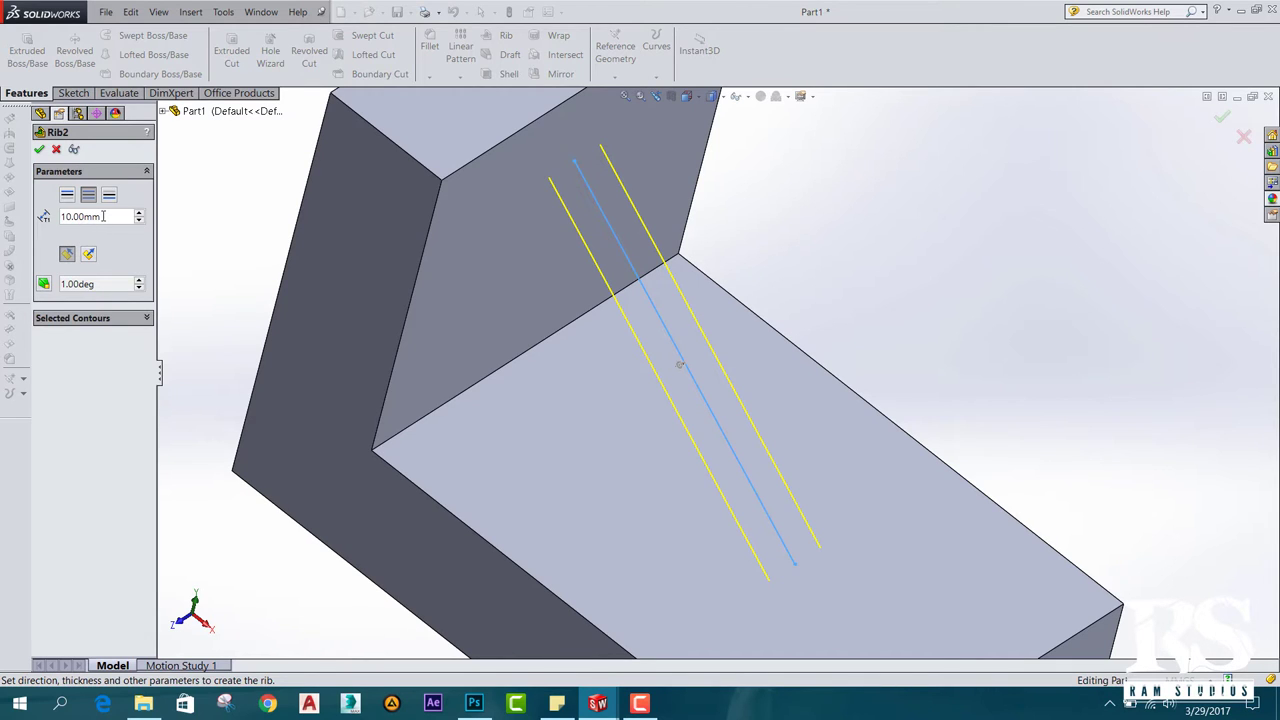
Give the rib a 10 mm thickness centred on both sides of the line and create it.
drag(103, 216, 59, 216)
click(104, 218)
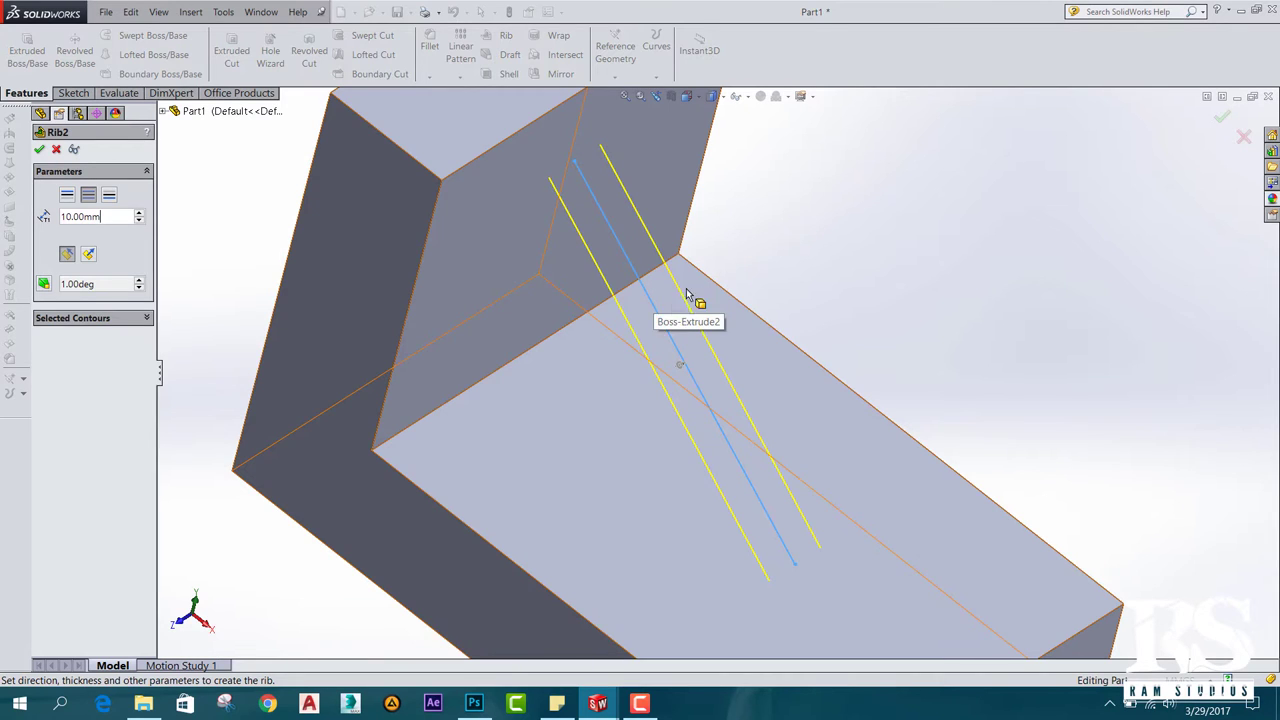
mouse_move(686, 288)
middle_down()
mouse_move(800, 266)
mouse_move(691, 337)
middle_up()
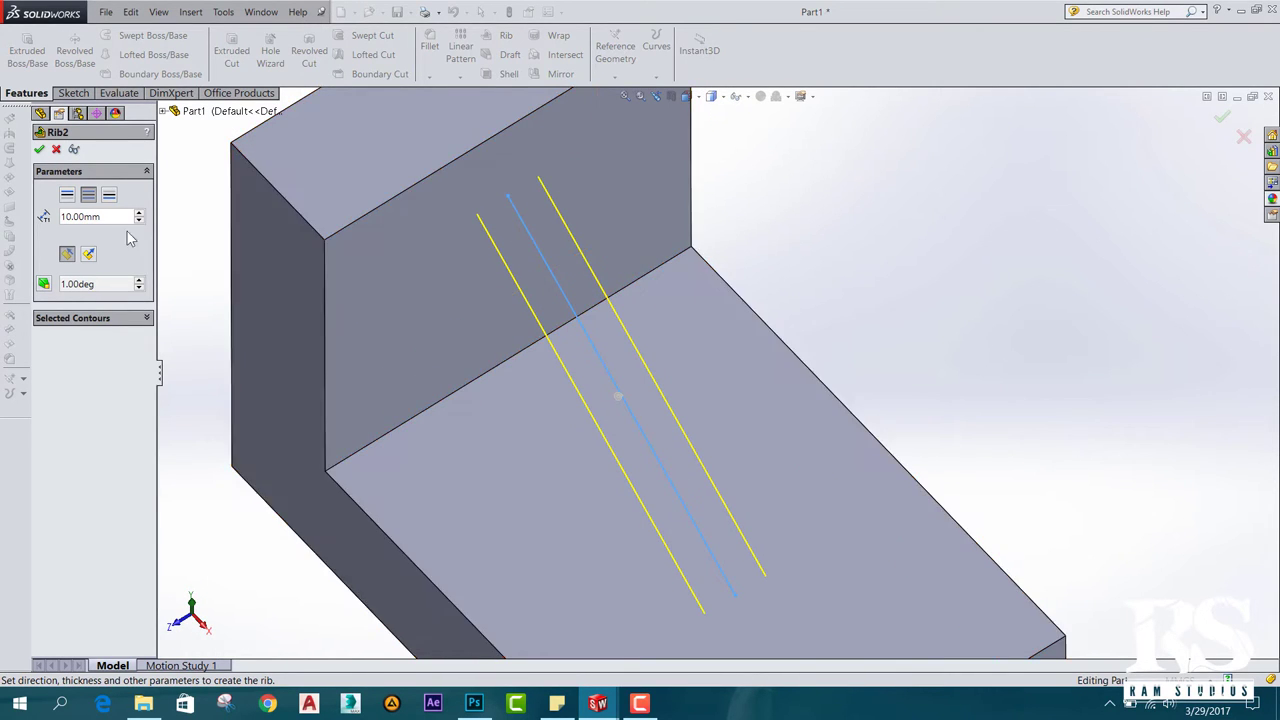
click(67, 195)
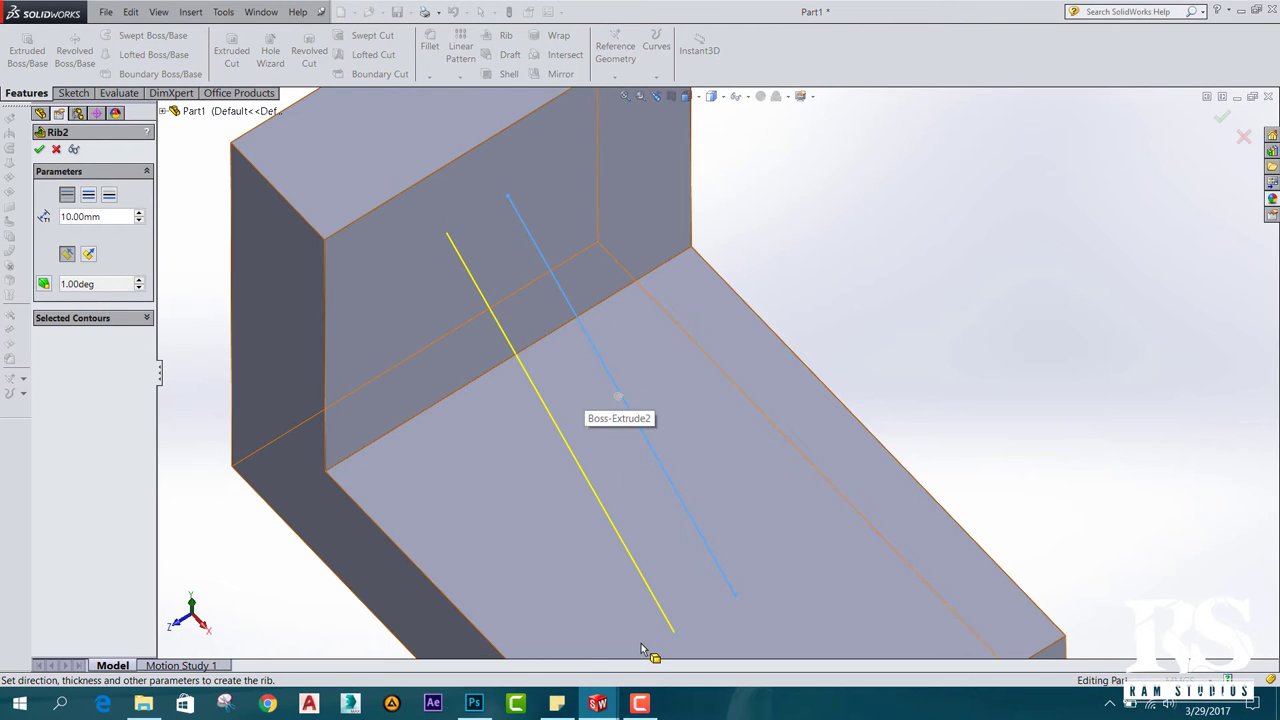
middle_drag(826, 406, 875, 328)
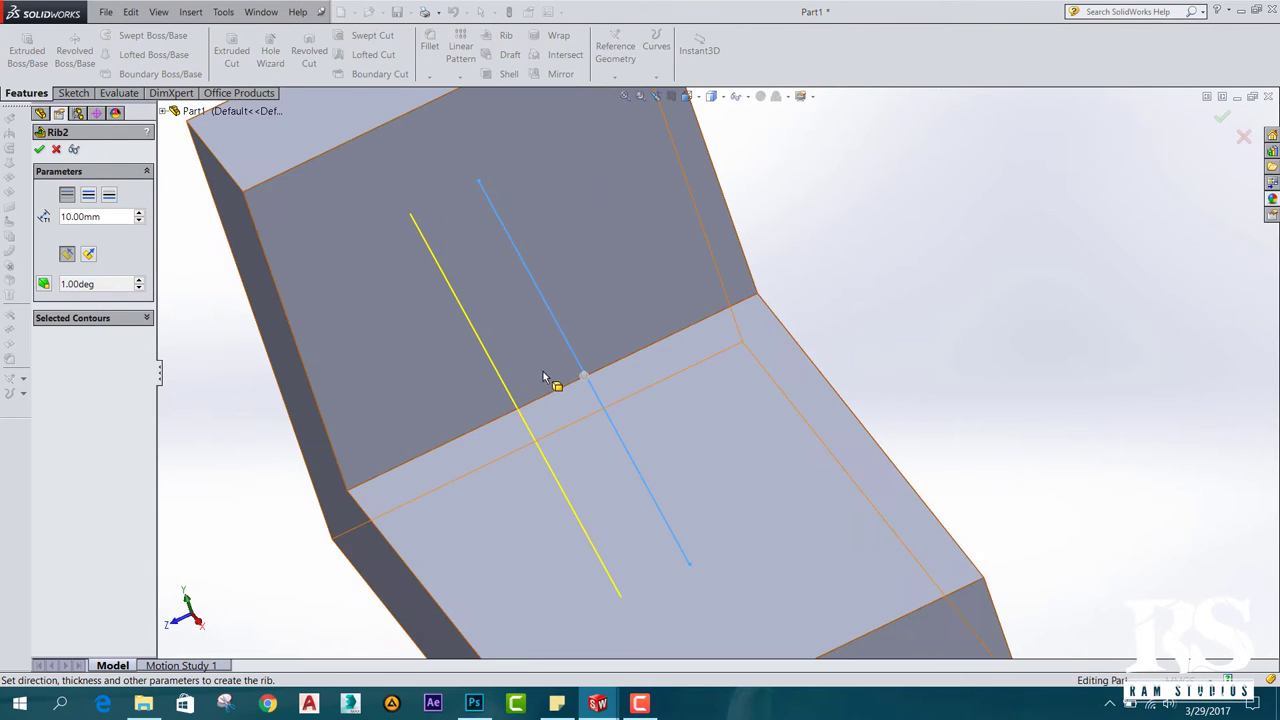
click(109, 195)
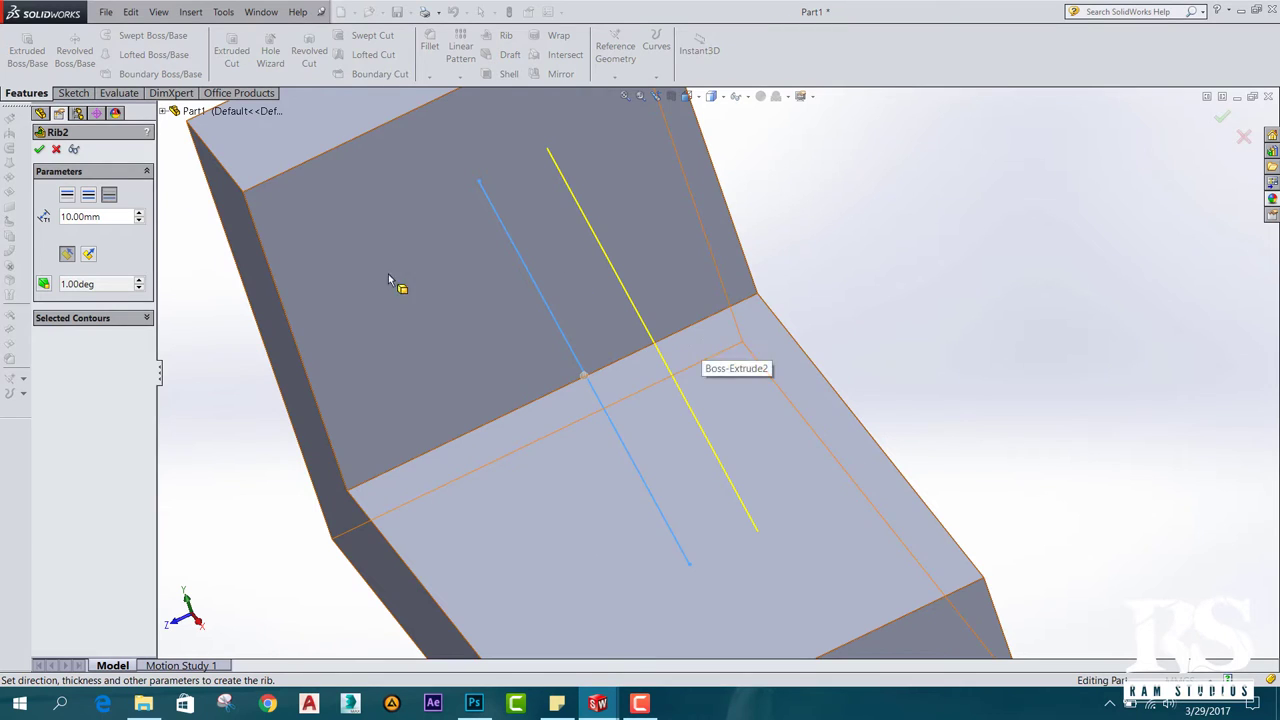
click(88, 196)
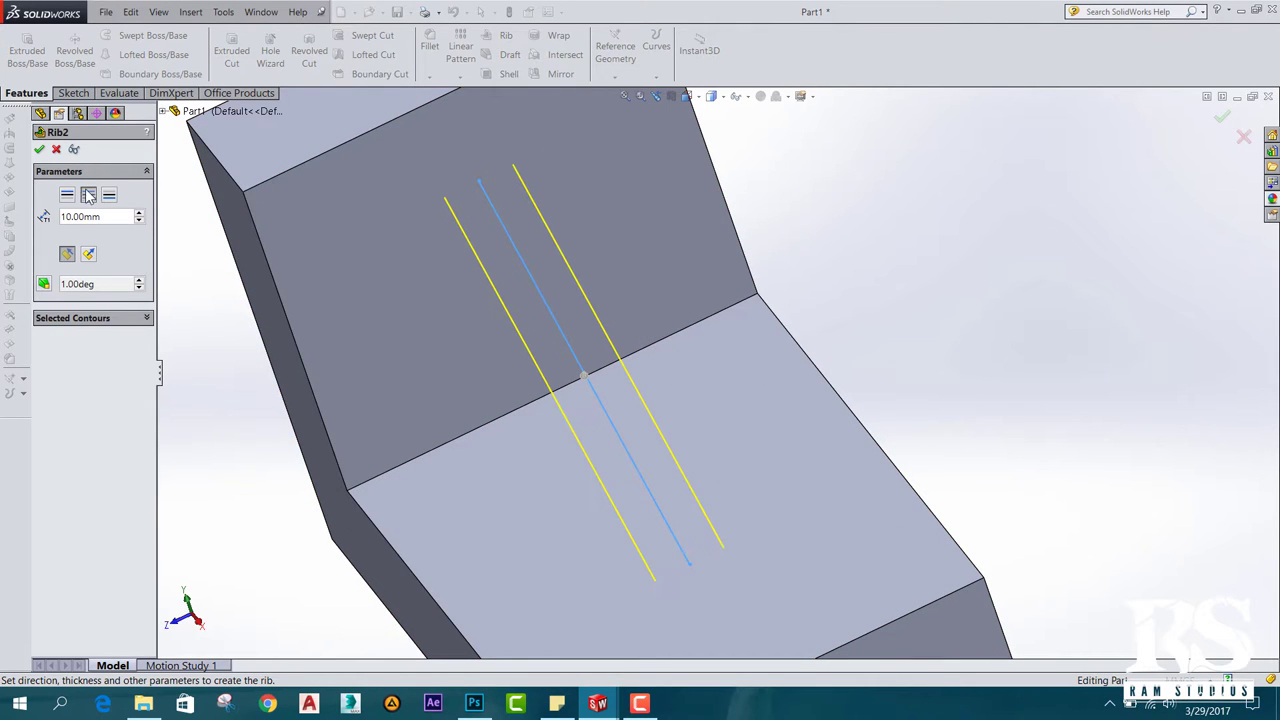
mouse_move(740, 283)
middle_down()
mouse_move(897, 300)
mouse_move(897, 266)
mouse_move(920, 249)
middle_up()
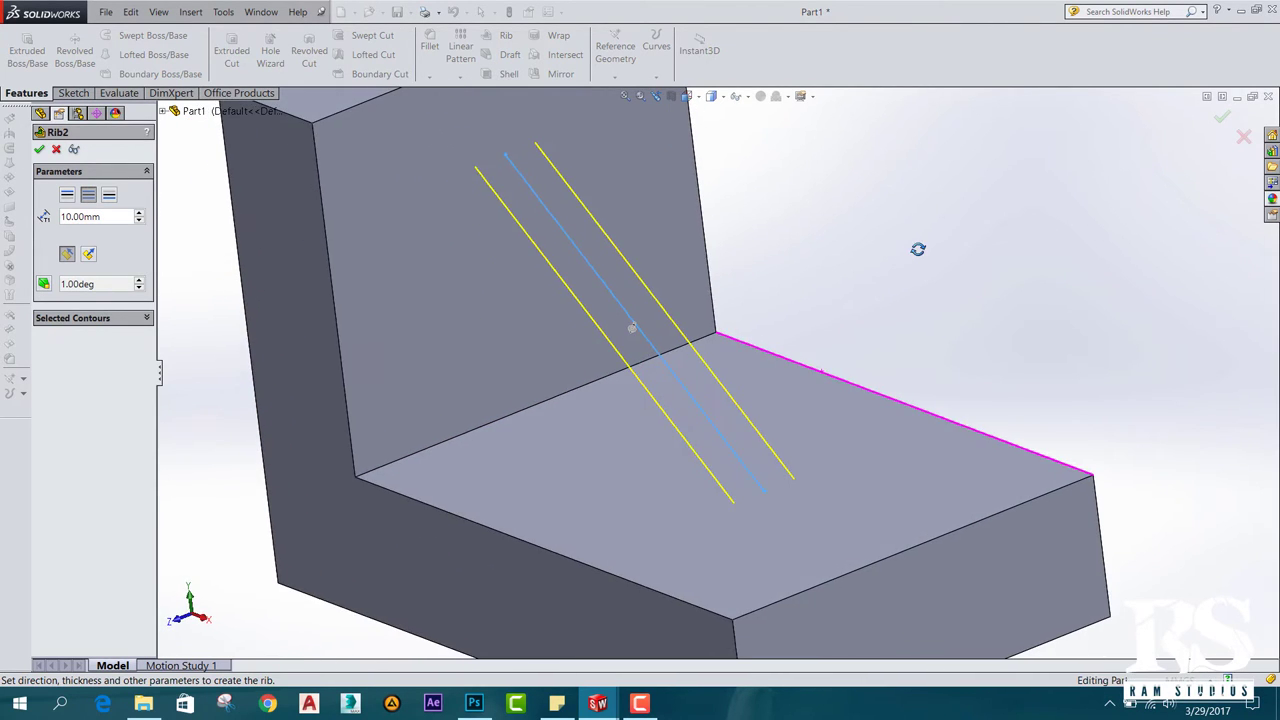
click(39, 150)
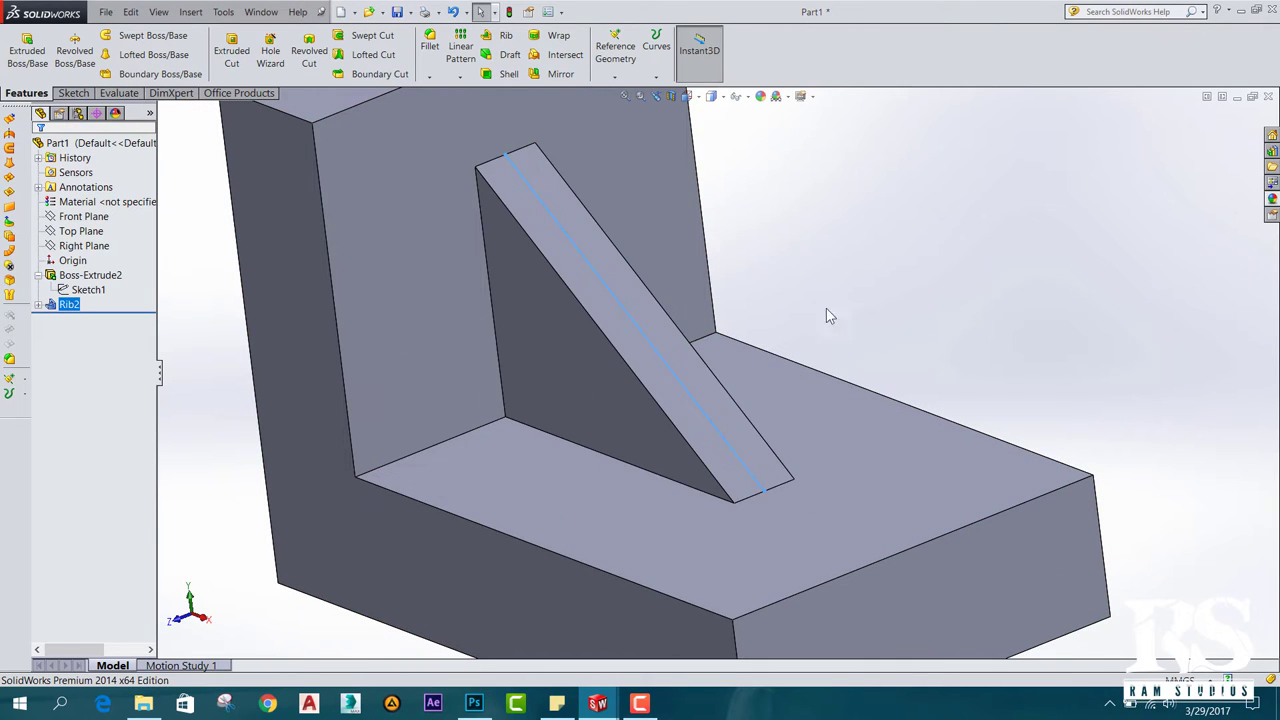
Zoom out to view the whole part with Rib2, collapse Boss-Extrude2, and clear the selection.
middle_drag(770, 288, 772, 281)
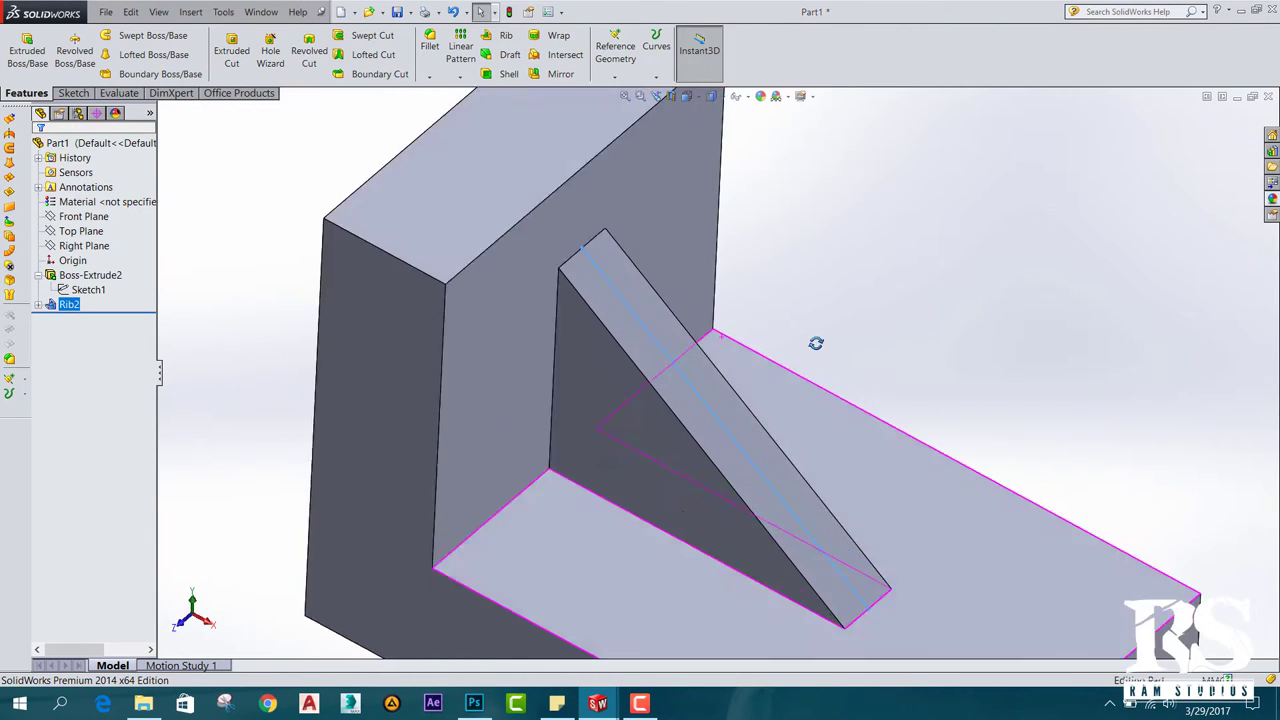
scroll(775, 300, up, 2)
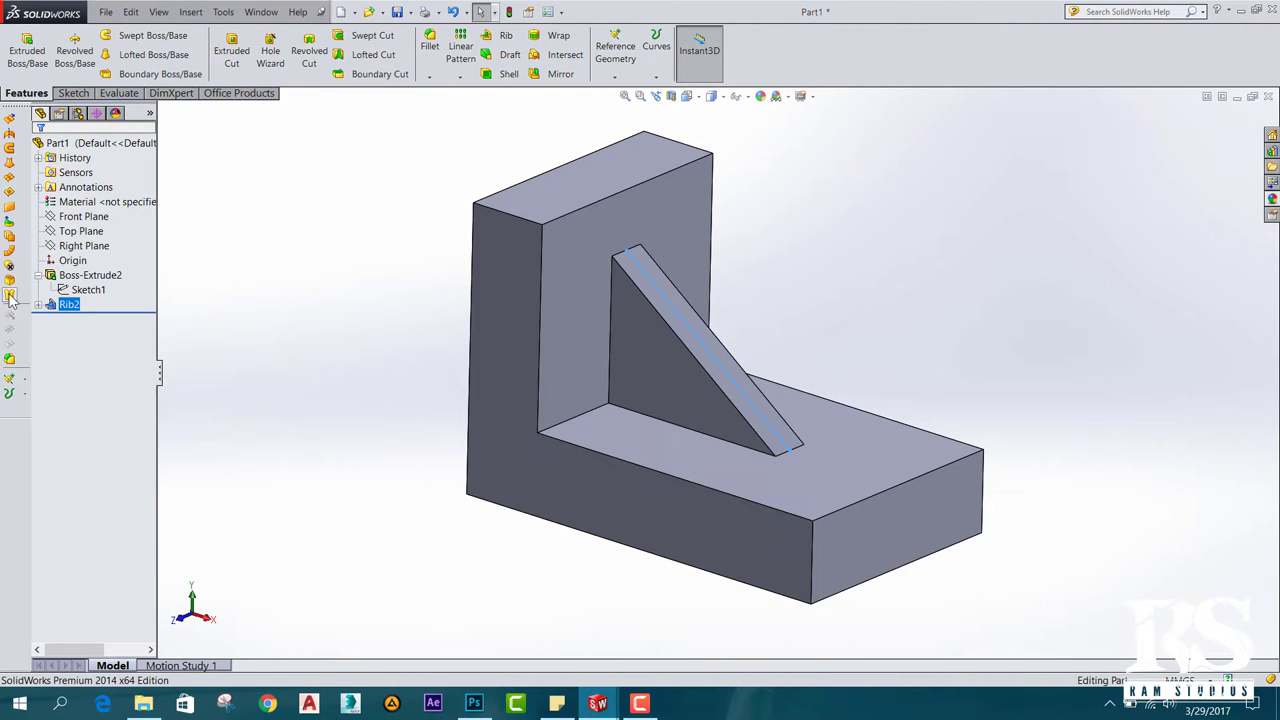
click(38, 276)
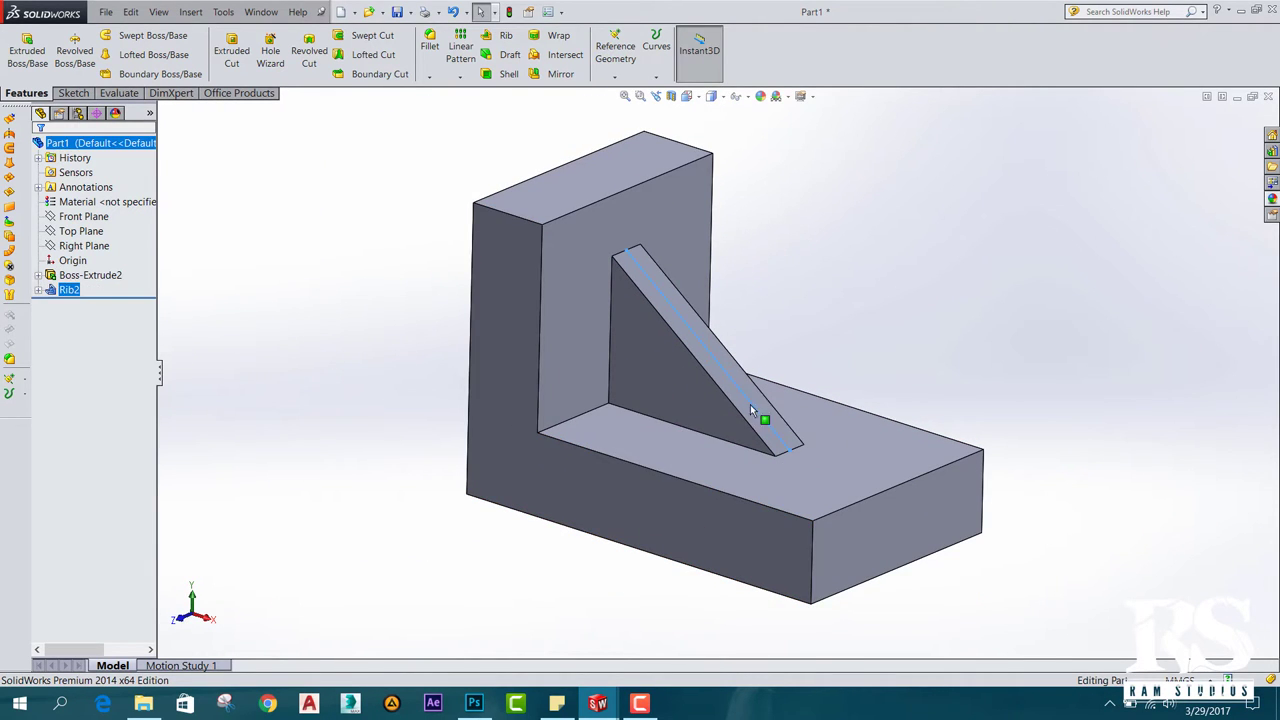
click(963, 288)
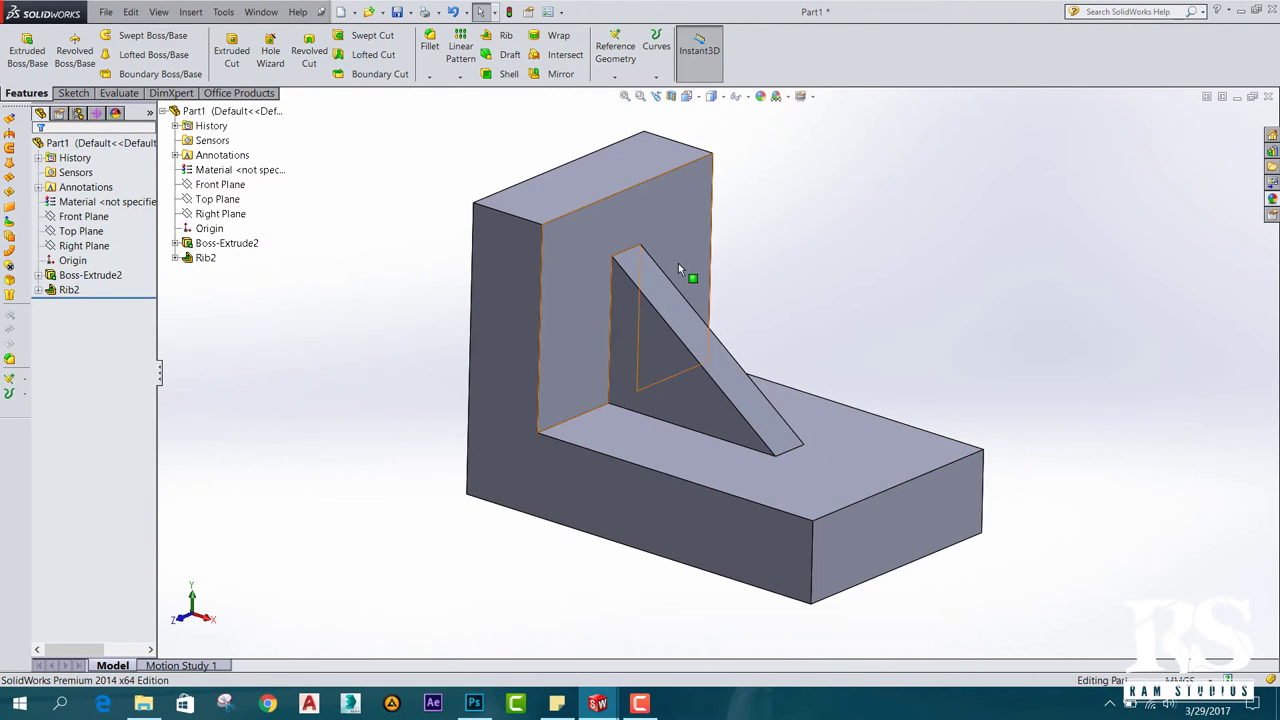
click(598, 703)
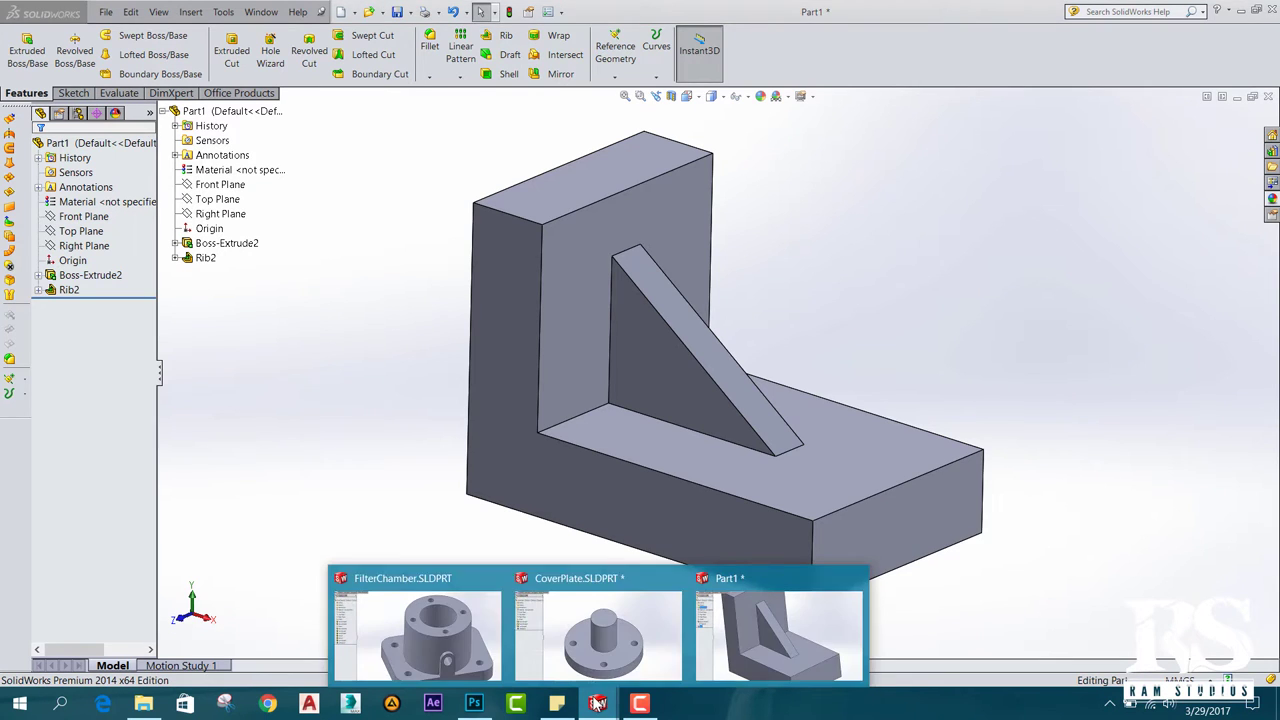
Switch through CoverPlate to the FilterChamber part and rotate it to inspect several angles.
click(598, 650)
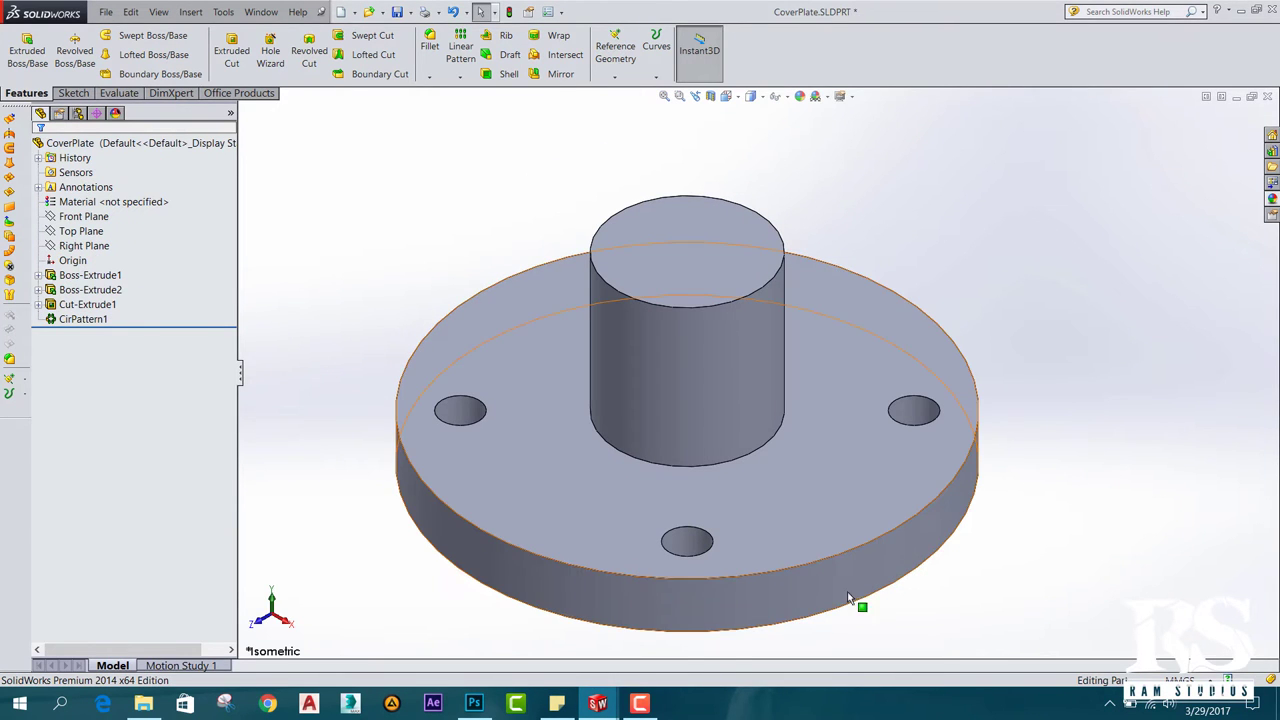
mouse_move(598, 703)
click(426, 634)
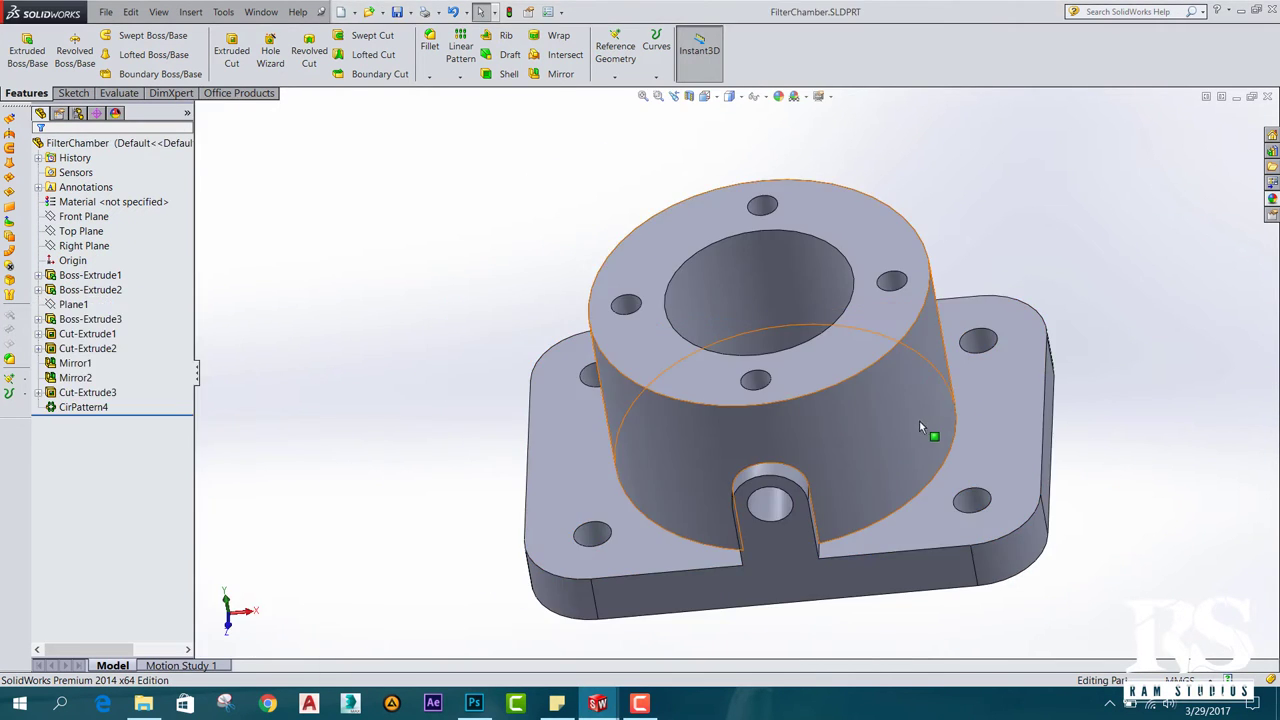
mouse_move(1108, 449)
middle_down()
mouse_move(1103, 486)
mouse_move(1128, 443)
mouse_move(1103, 594)
mouse_move(1093, 457)
middle_up()
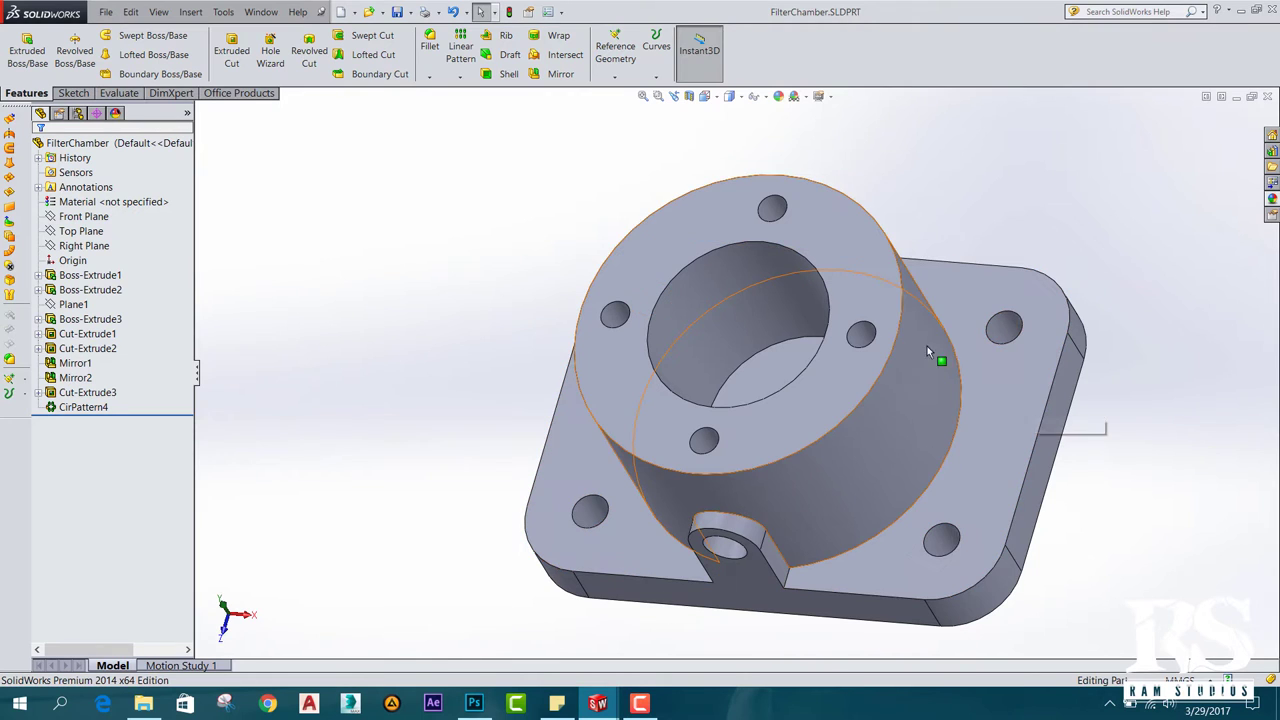
mouse_move(926, 356)
middle_down()
mouse_move(1066, 423)
mouse_move(1061, 384)
mouse_move(914, 327)
mouse_move(1030, 415)
mouse_move(1131, 384)
mouse_move(1097, 474)
middle_up()
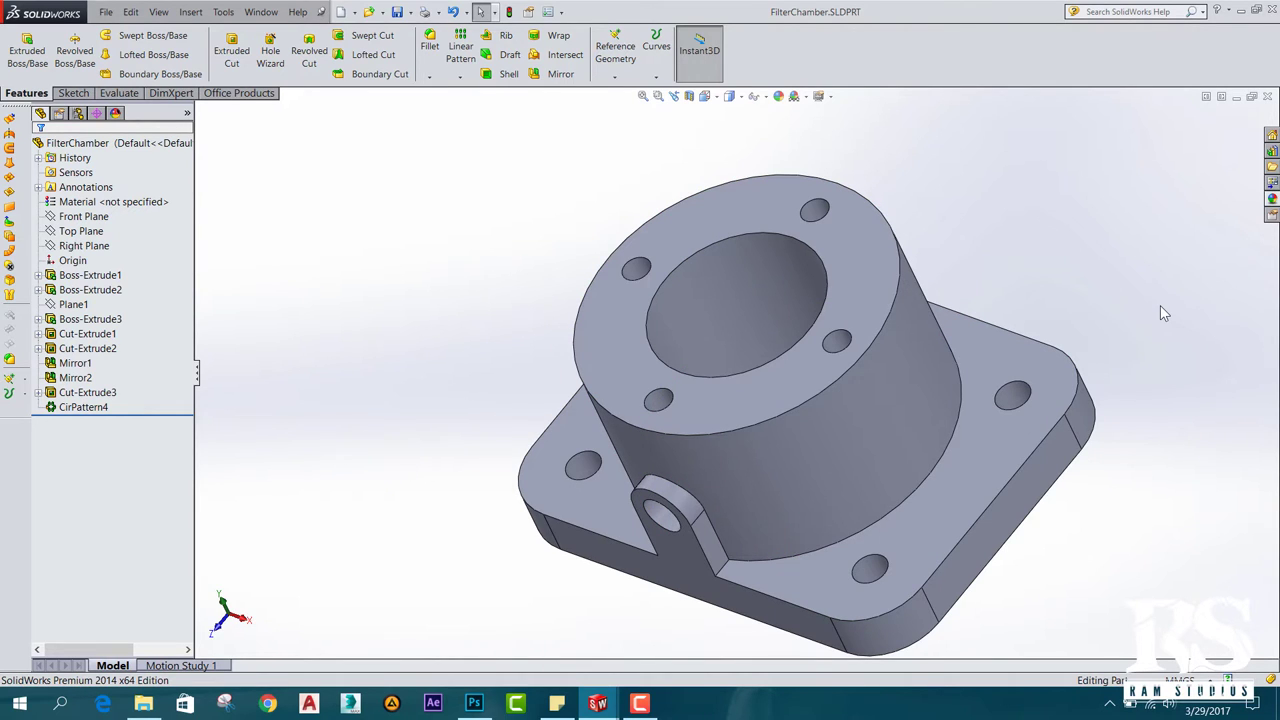
mouse_move(1050, 525)
middle_down()
mouse_move(1066, 546)
mouse_move(1057, 529)
middle_up()
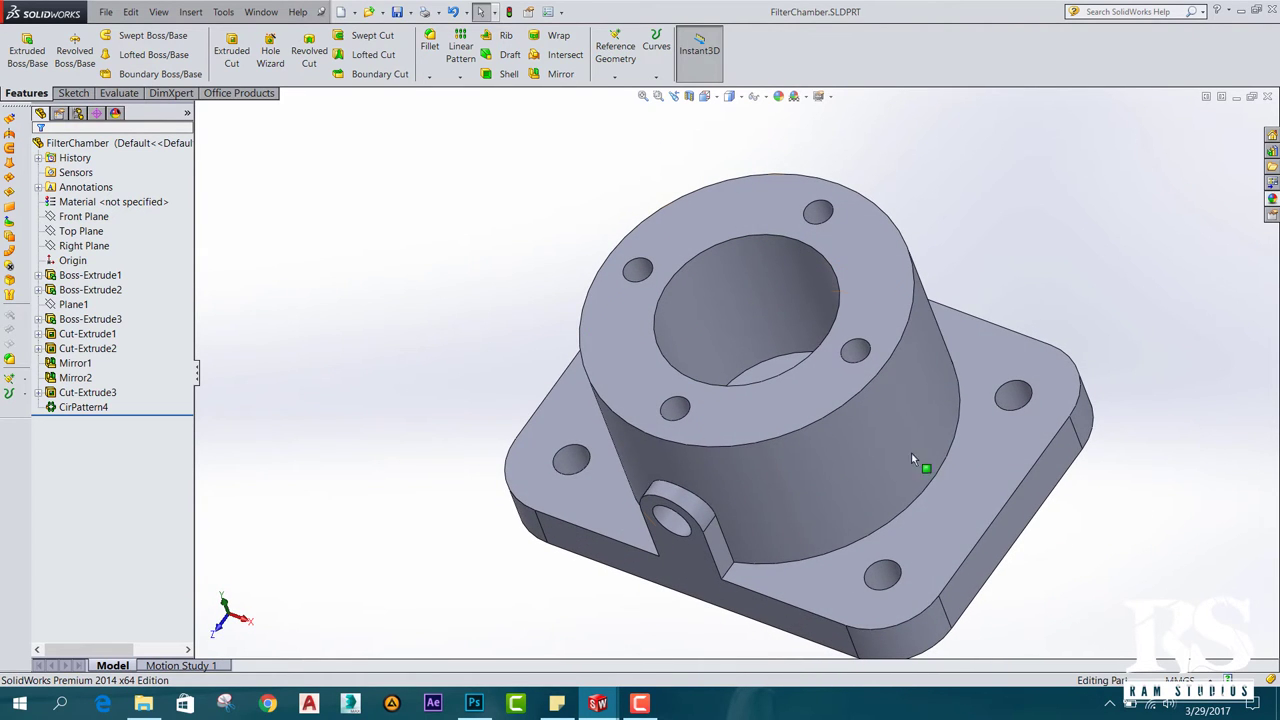
Open a new sketch on FilterChamber's base flange face and view it Normal To.
click(977, 473)
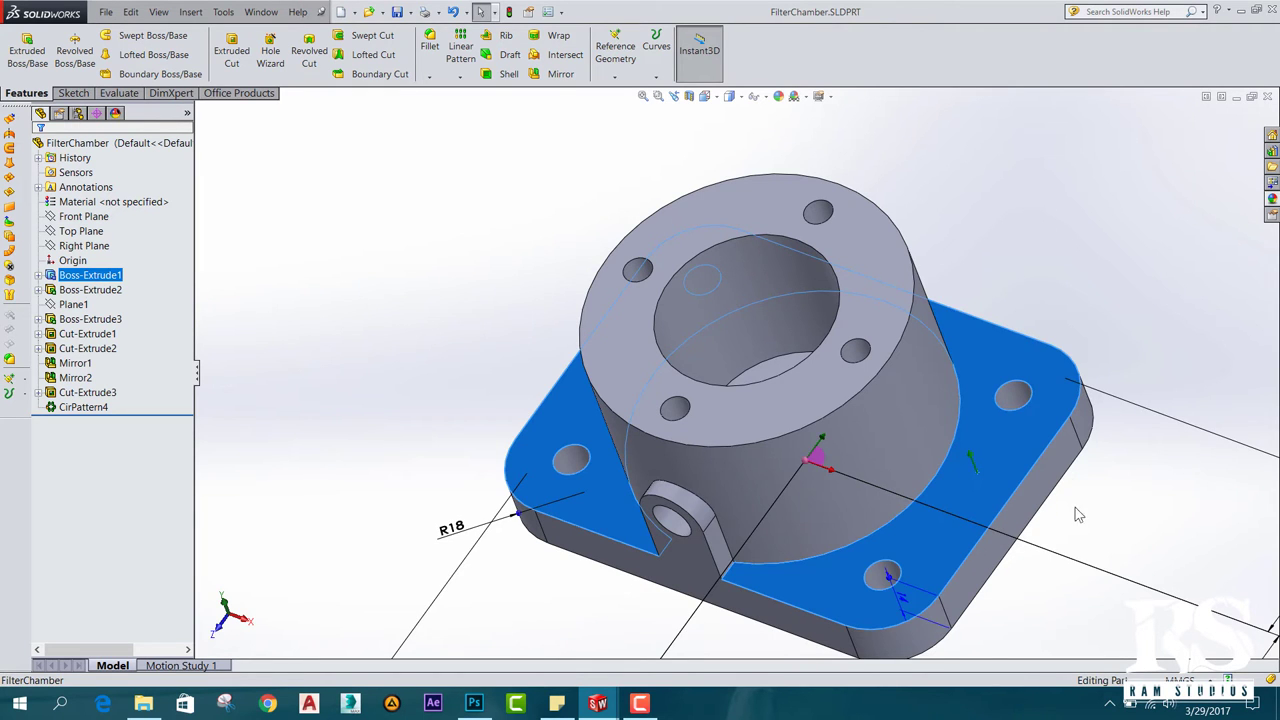
middle_drag(1078, 515, 1081, 452)
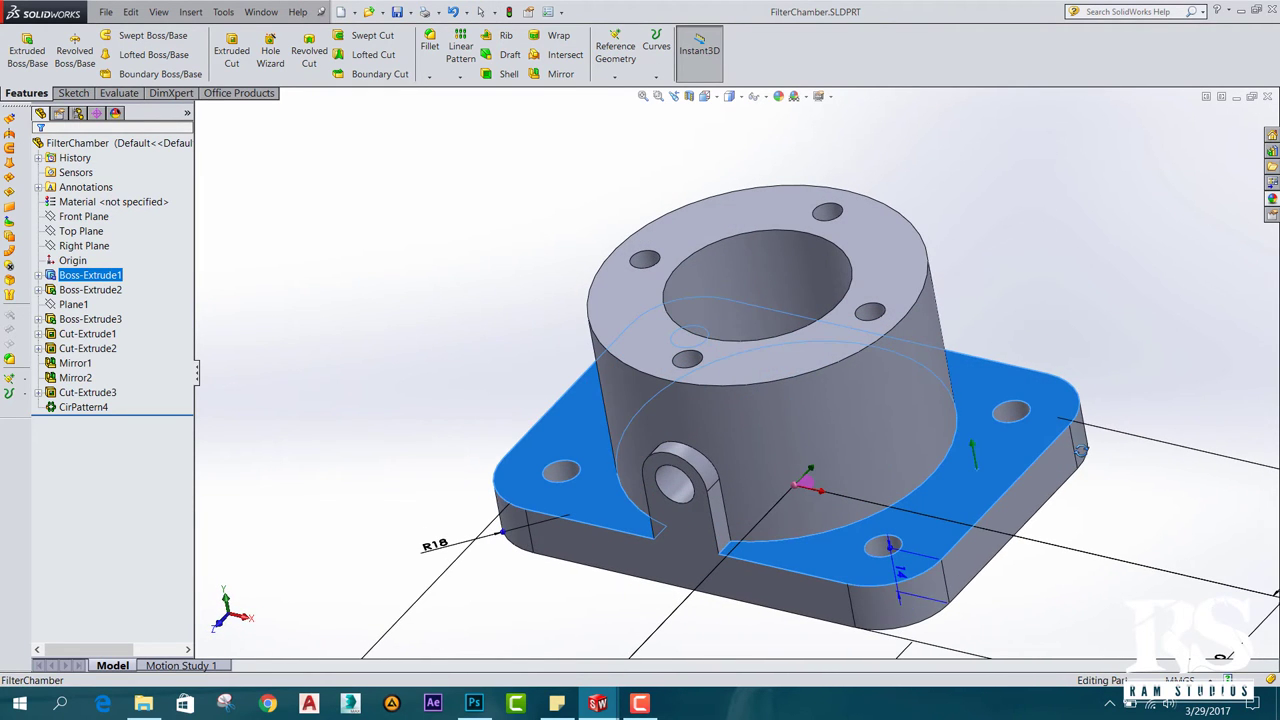
right_click(961, 486)
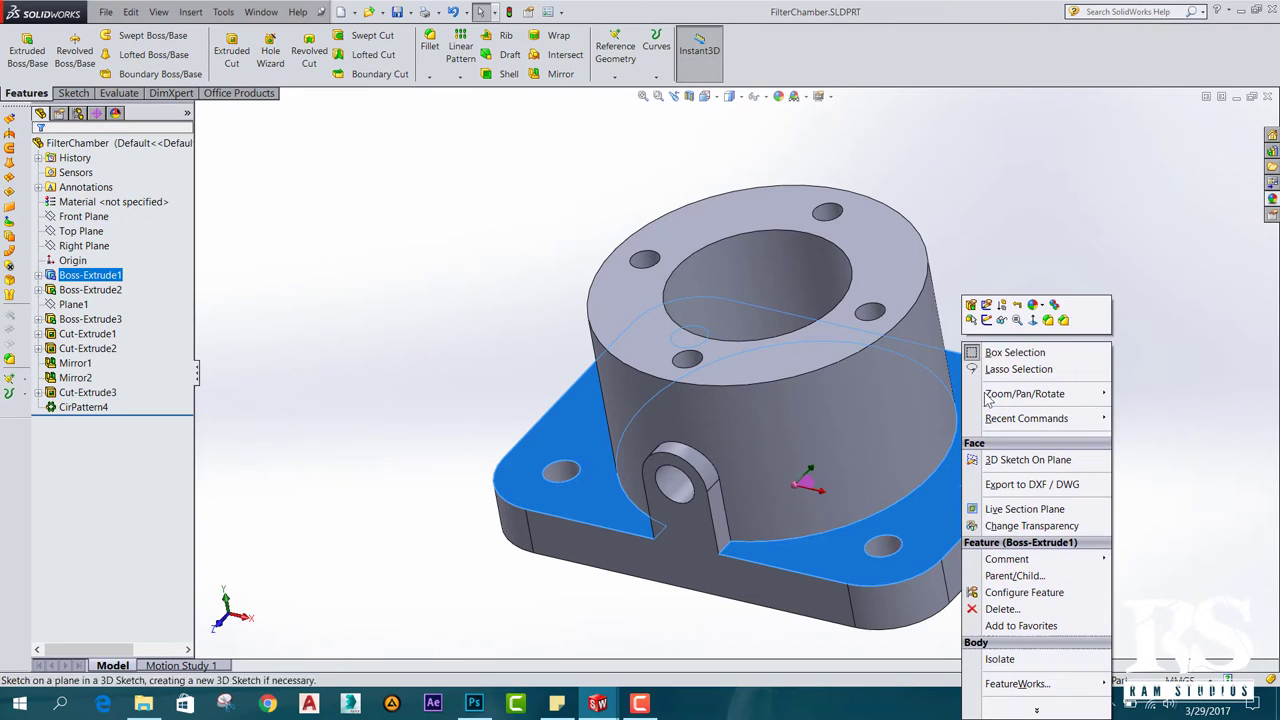
click(987, 321)
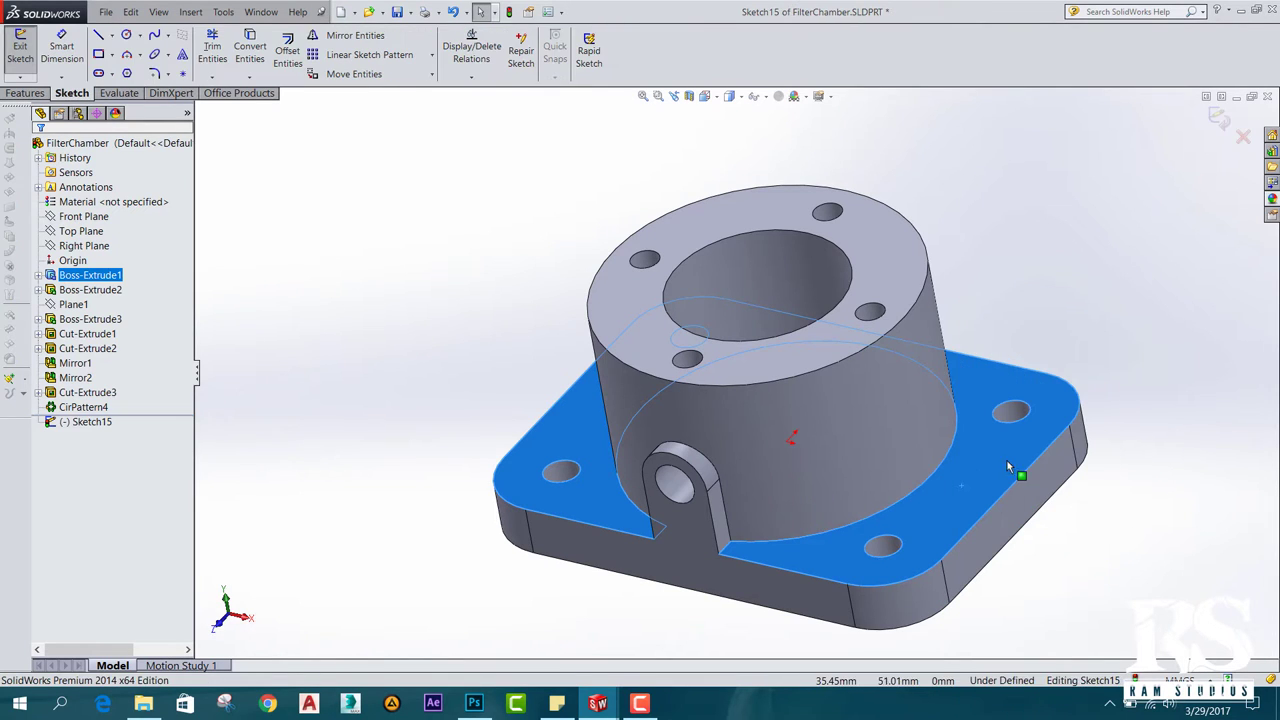
key(space)
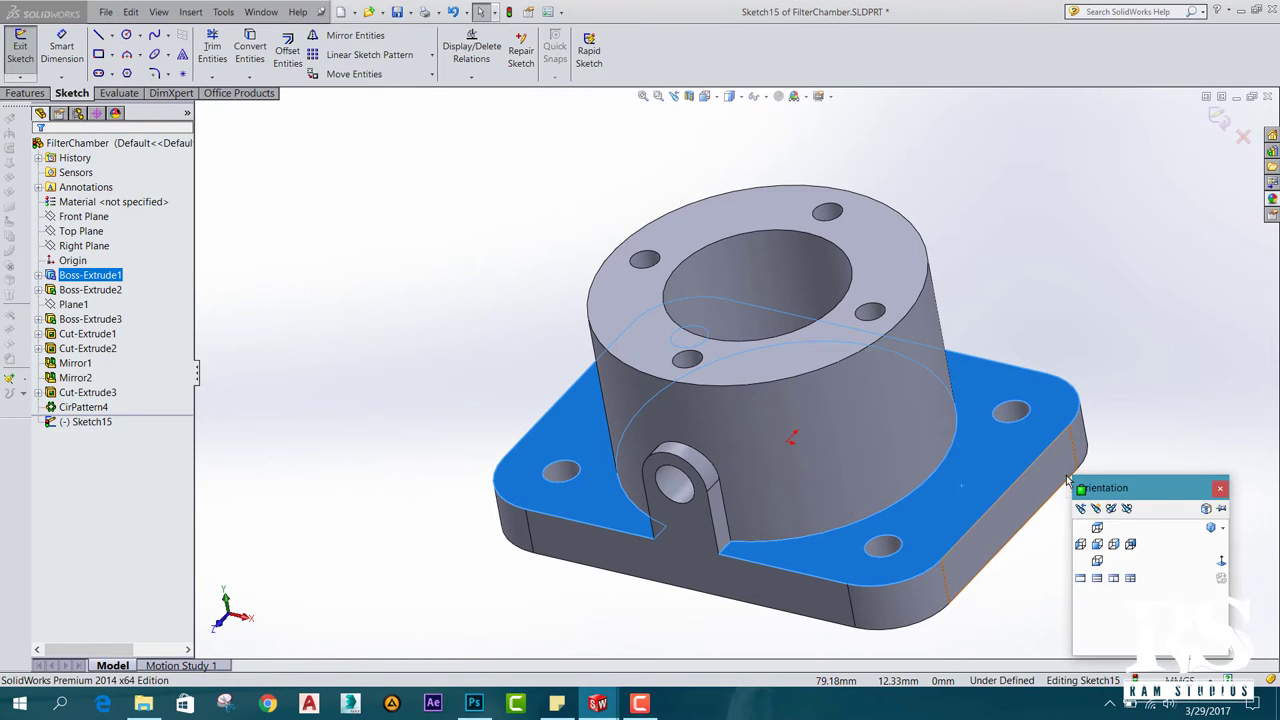
drag(1153, 494, 404, 238)
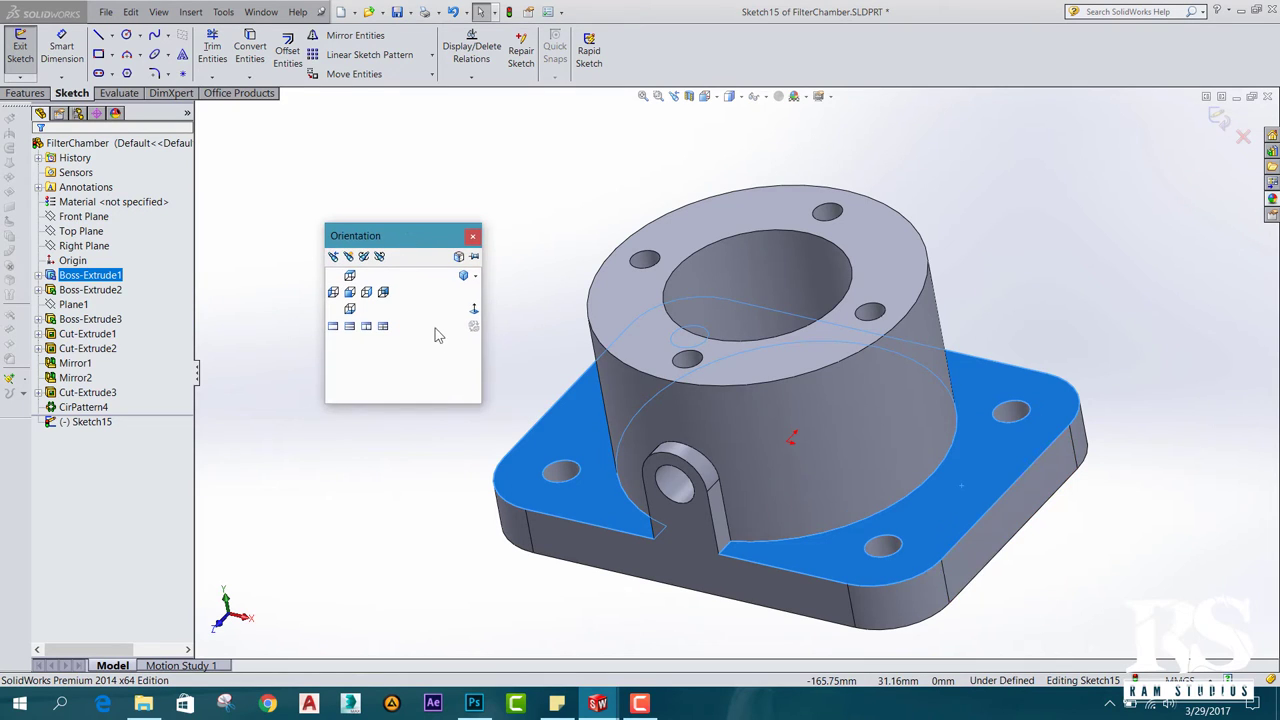
click(474, 311)
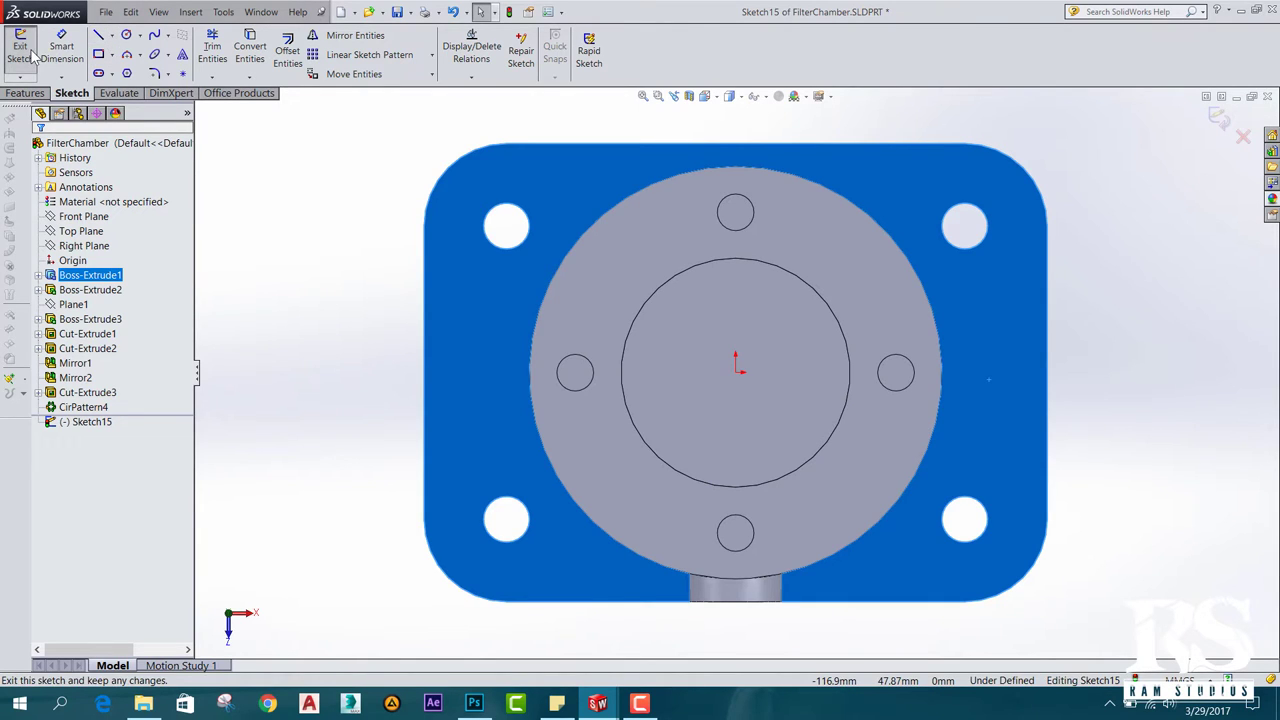
Draw a horizontal centerline from the boss centre out to the right.
click(113, 36)
click(135, 70)
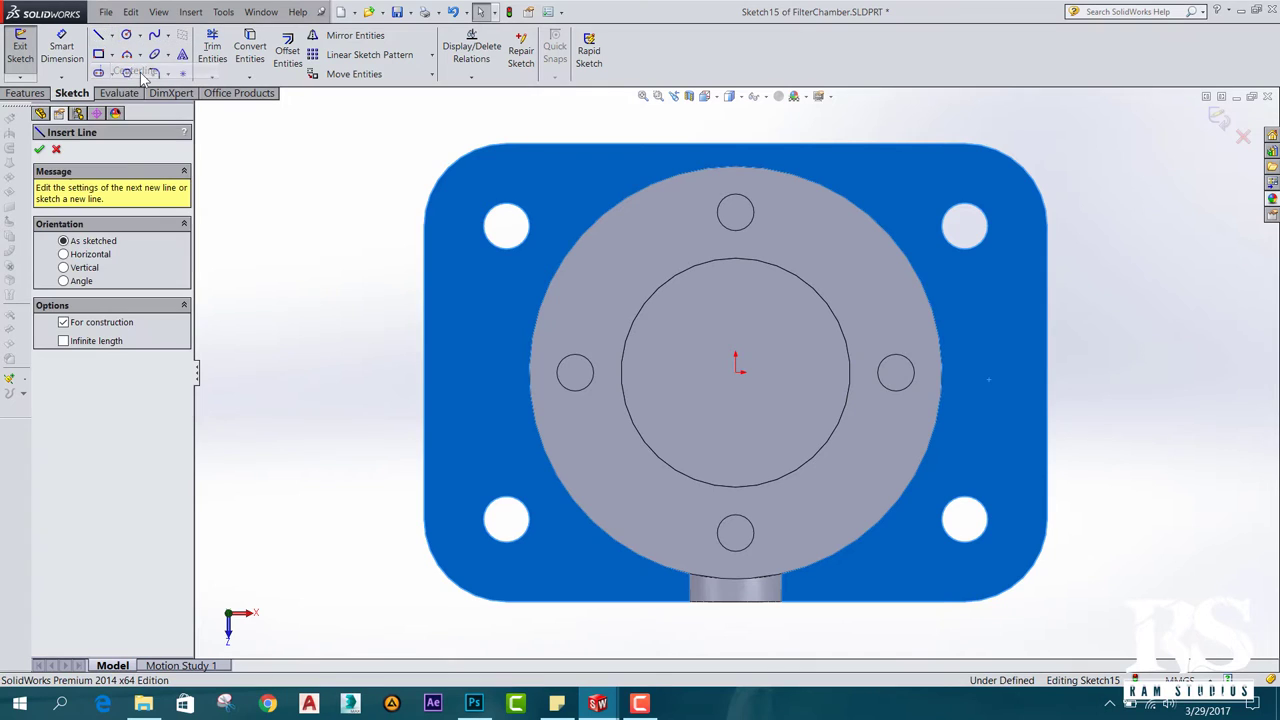
click(736, 372)
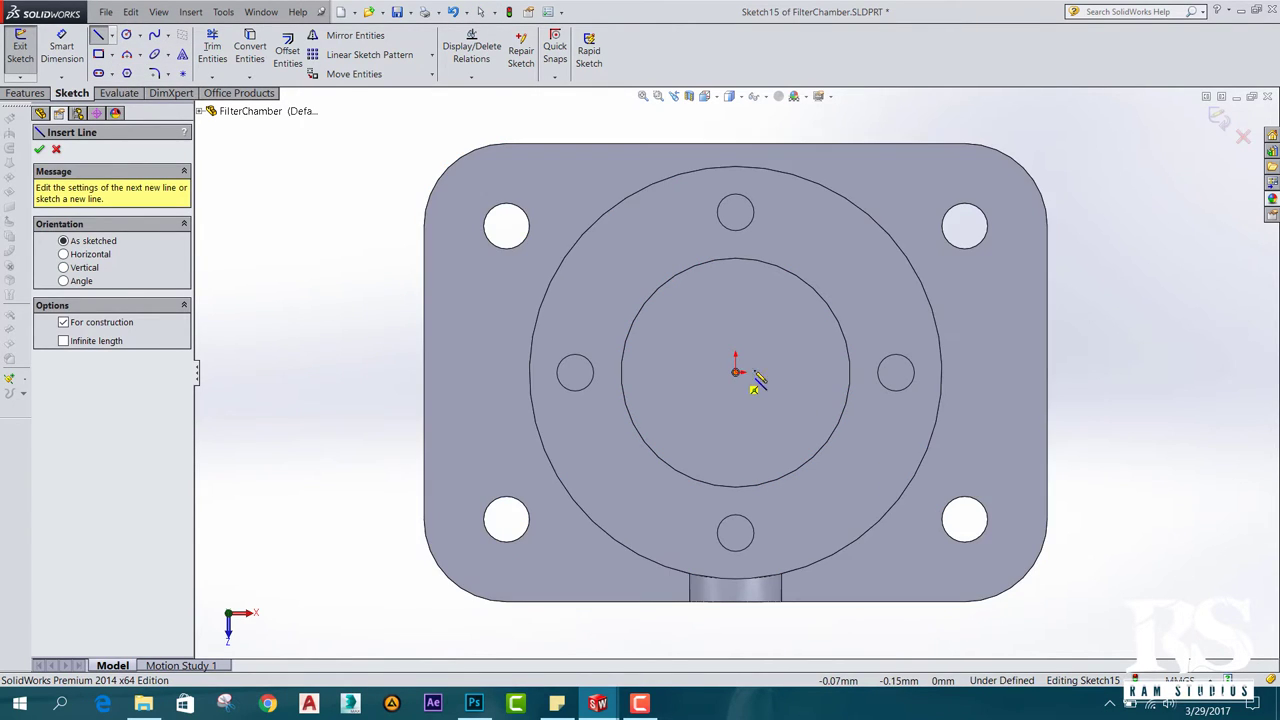
click(1208, 372)
key(Escape)
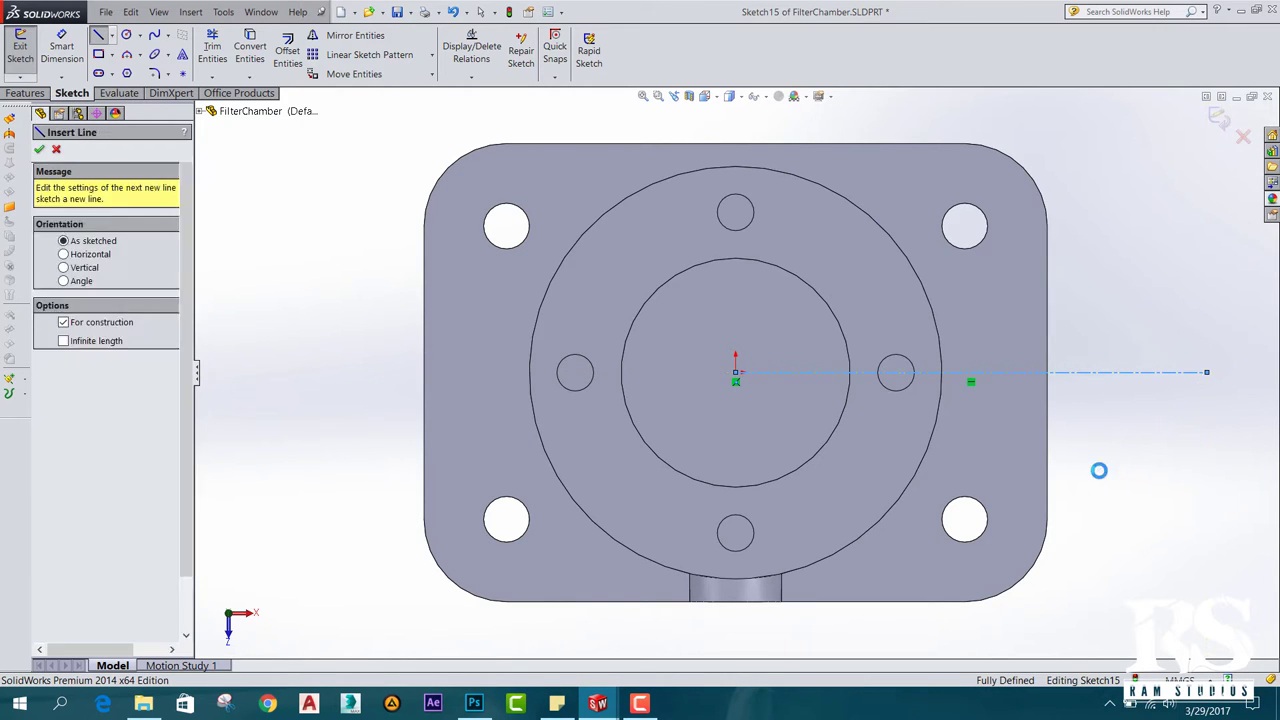
key(Escape)
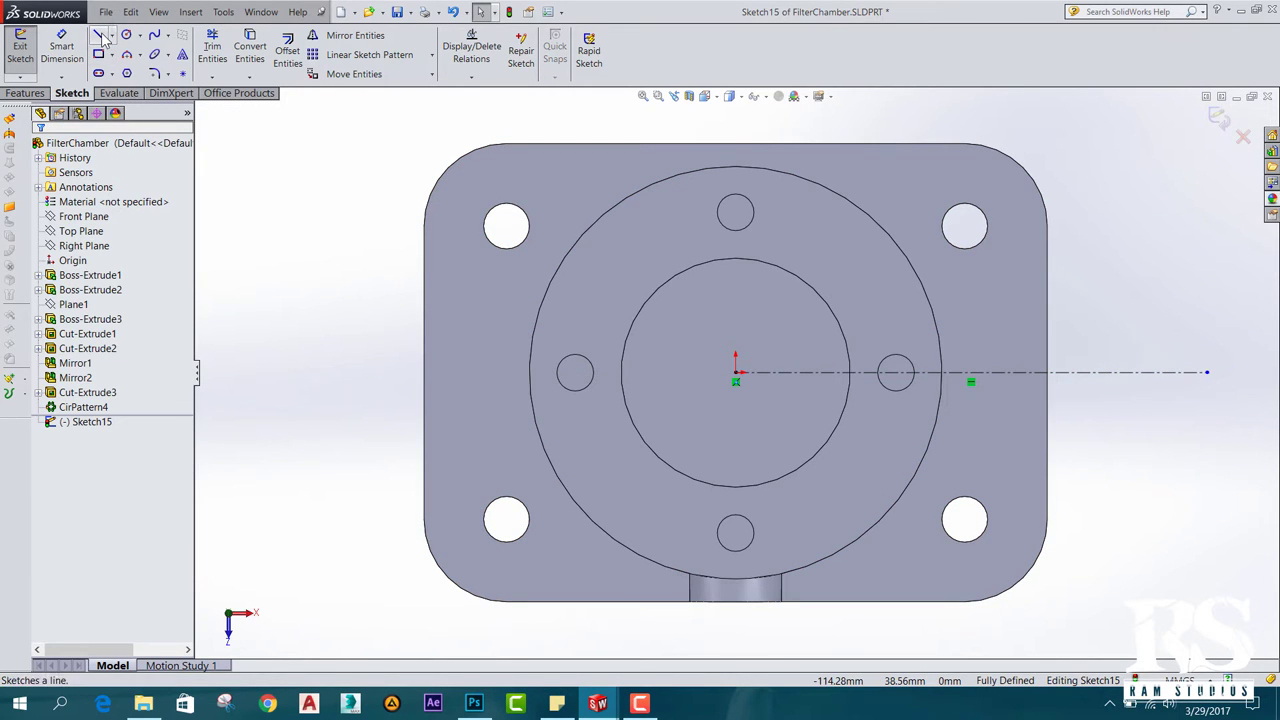
Sketch the three-sided open outline: top line, vertical along the plate edge, bottom line.
click(99, 35)
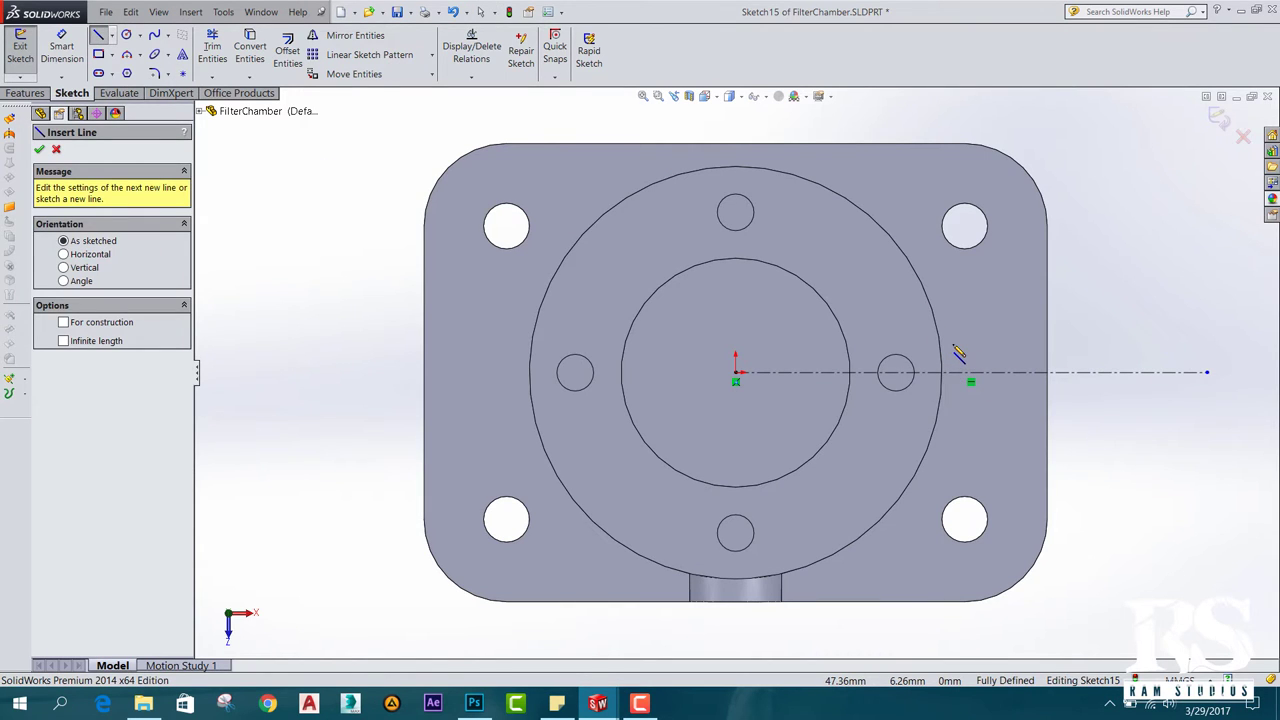
click(955, 345)
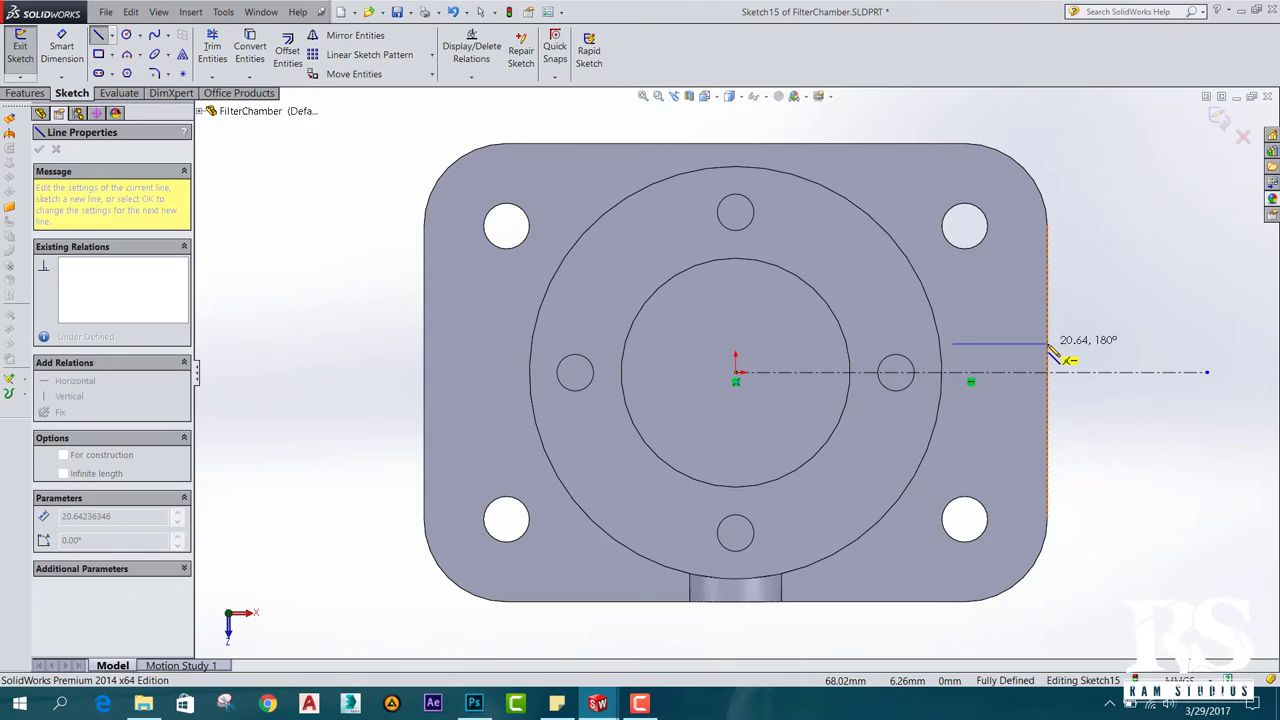
click(1047, 345)
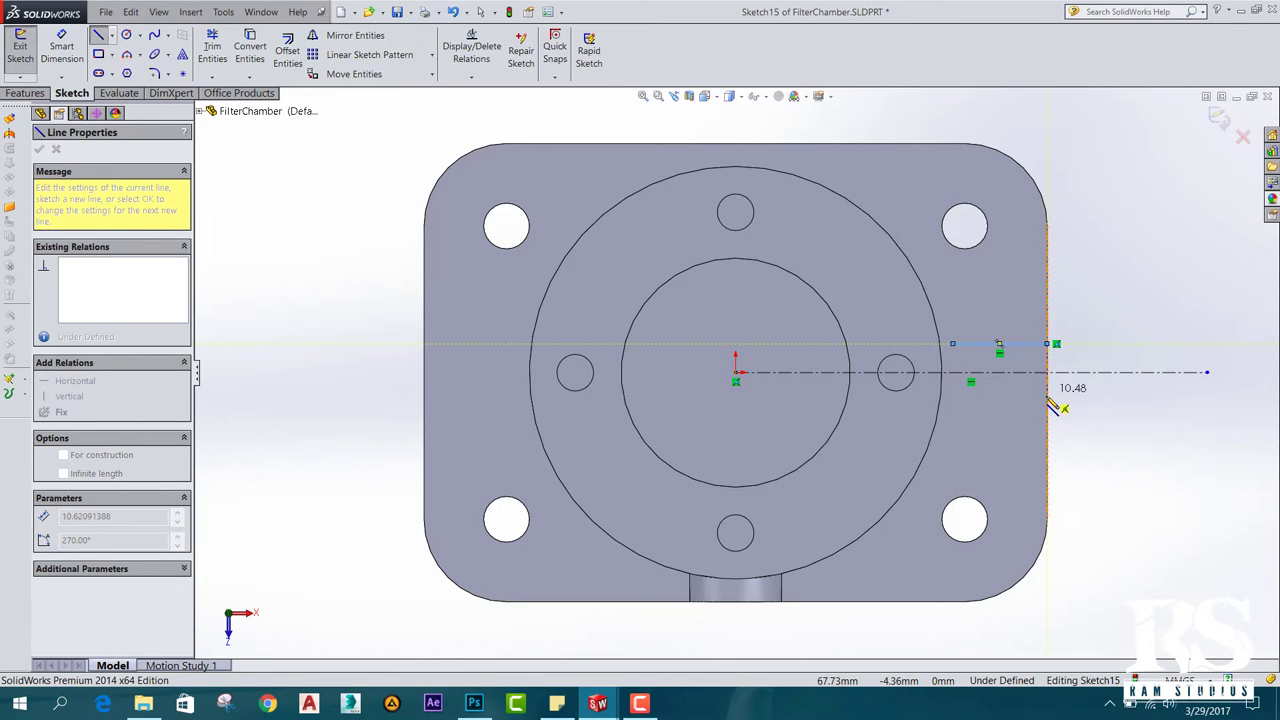
click(1047, 398)
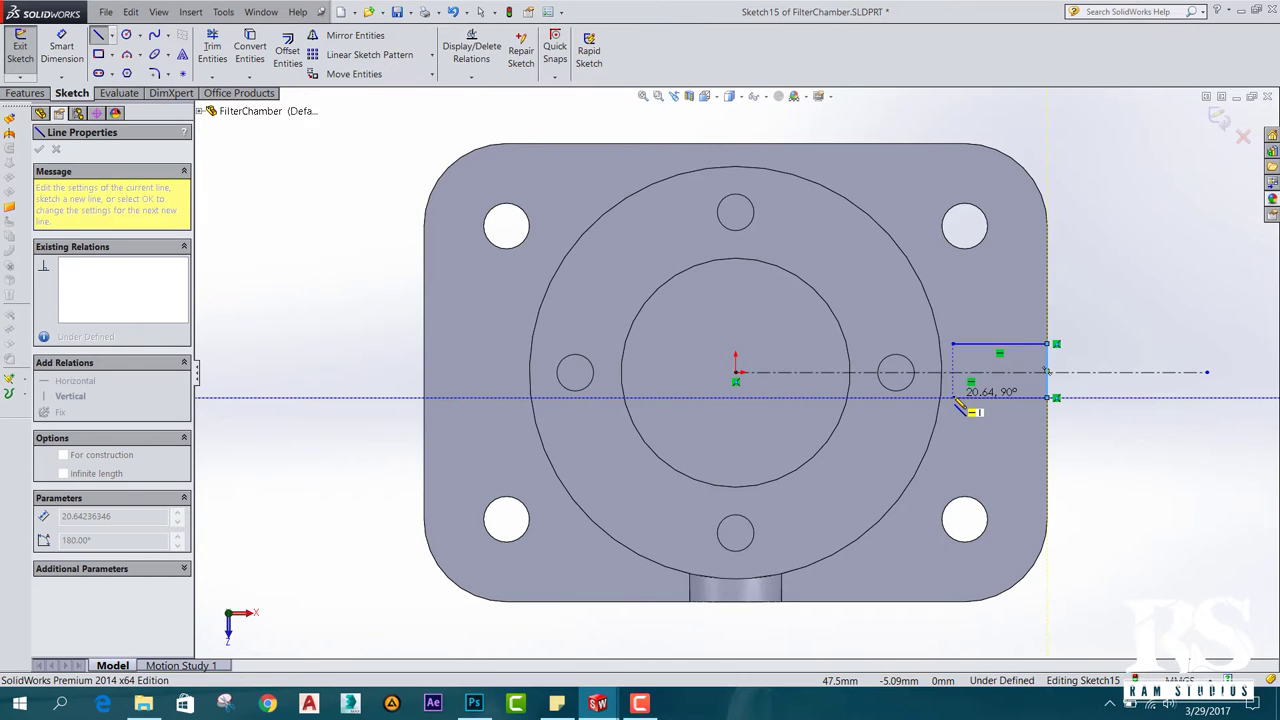
click(955, 398)
key(Escape)
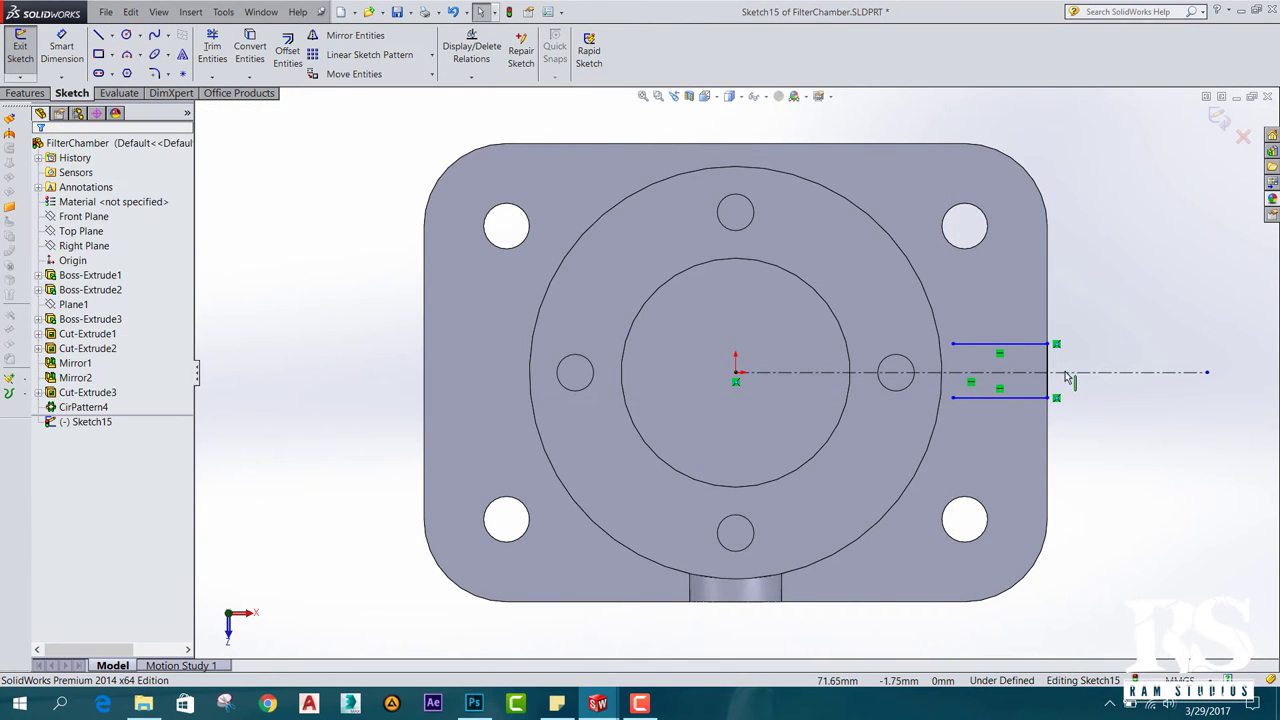
scroll(1065, 371, down, 2)
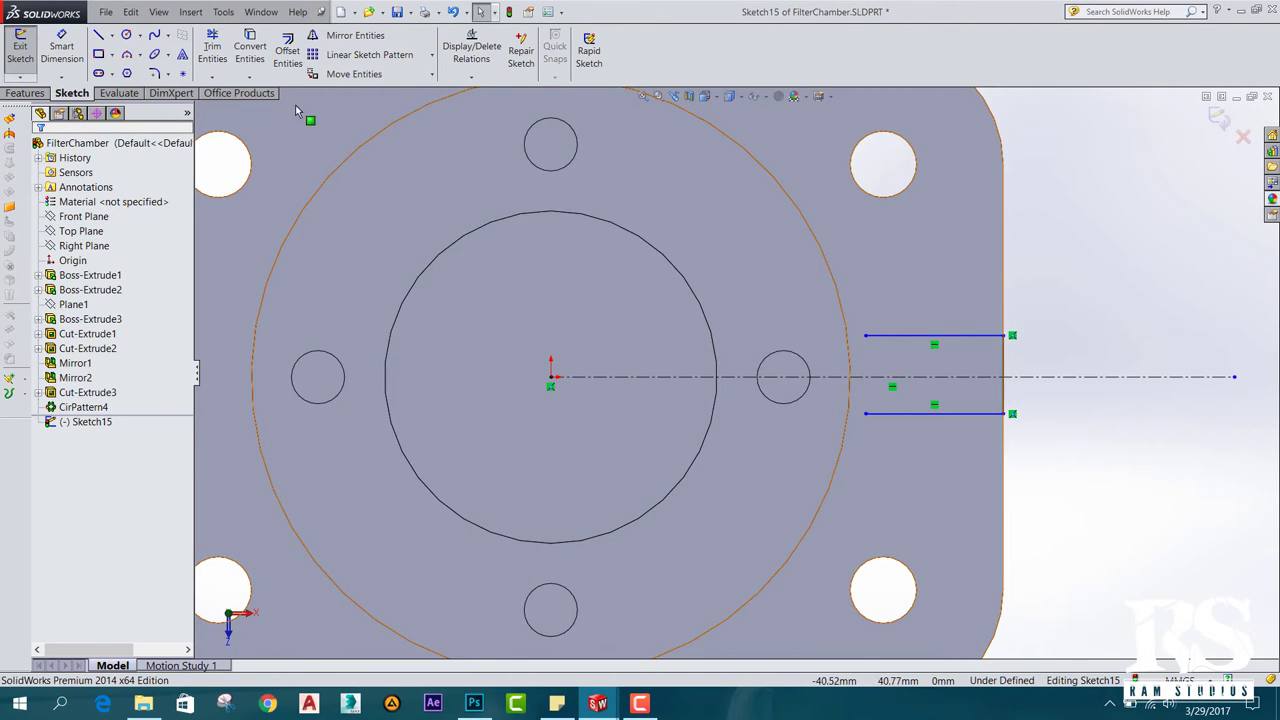
Make the top and bottom lines' left endpoints coincident with the large flange circle.
click(866, 337)
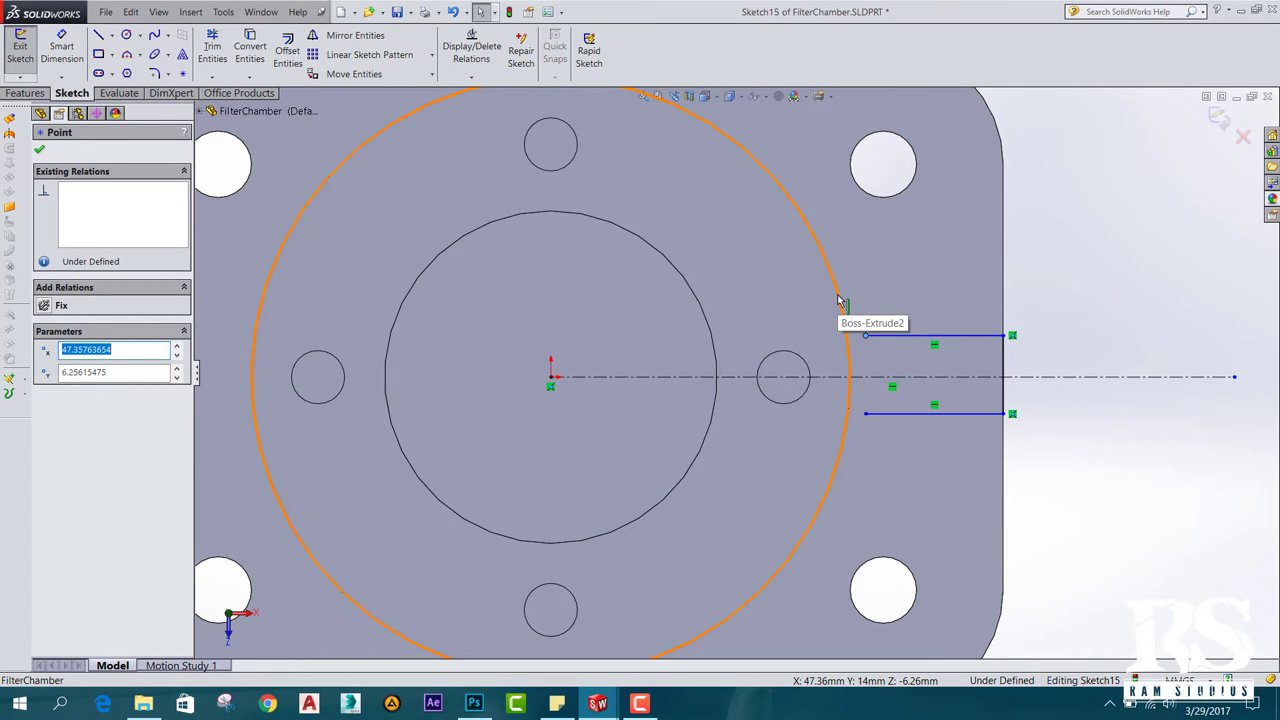
ctrl+click(840, 302)
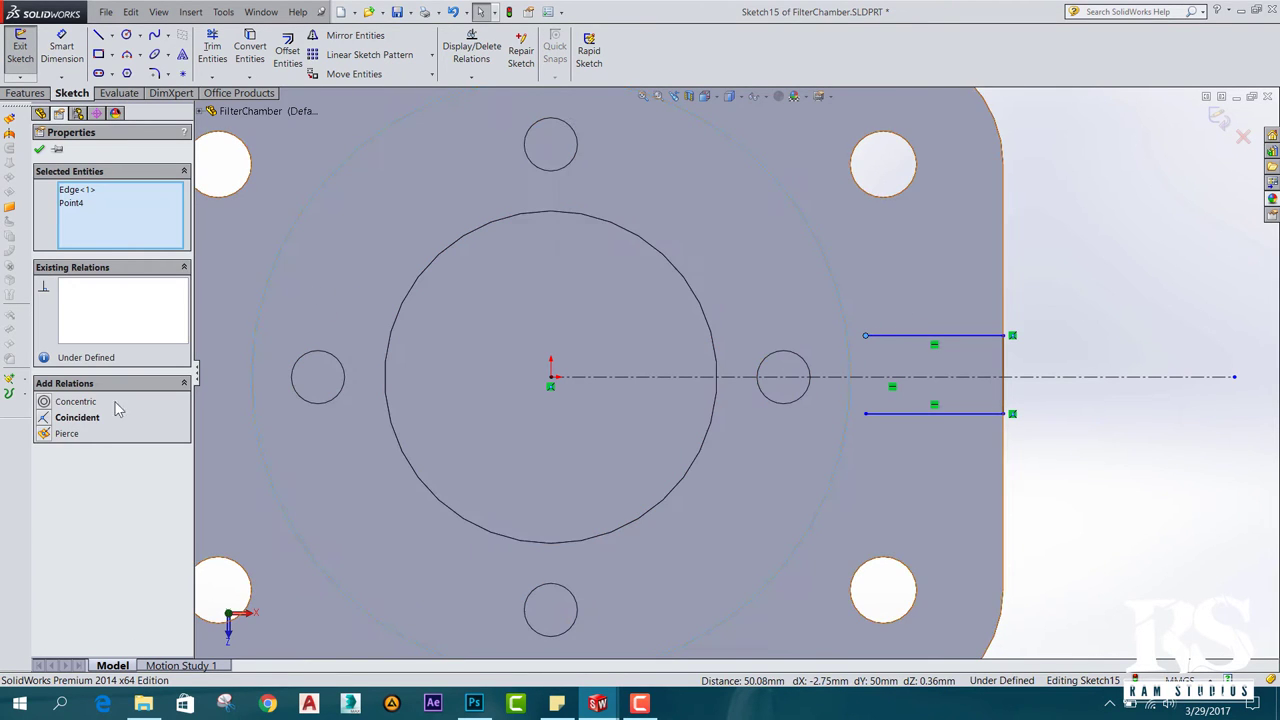
click(46, 422)
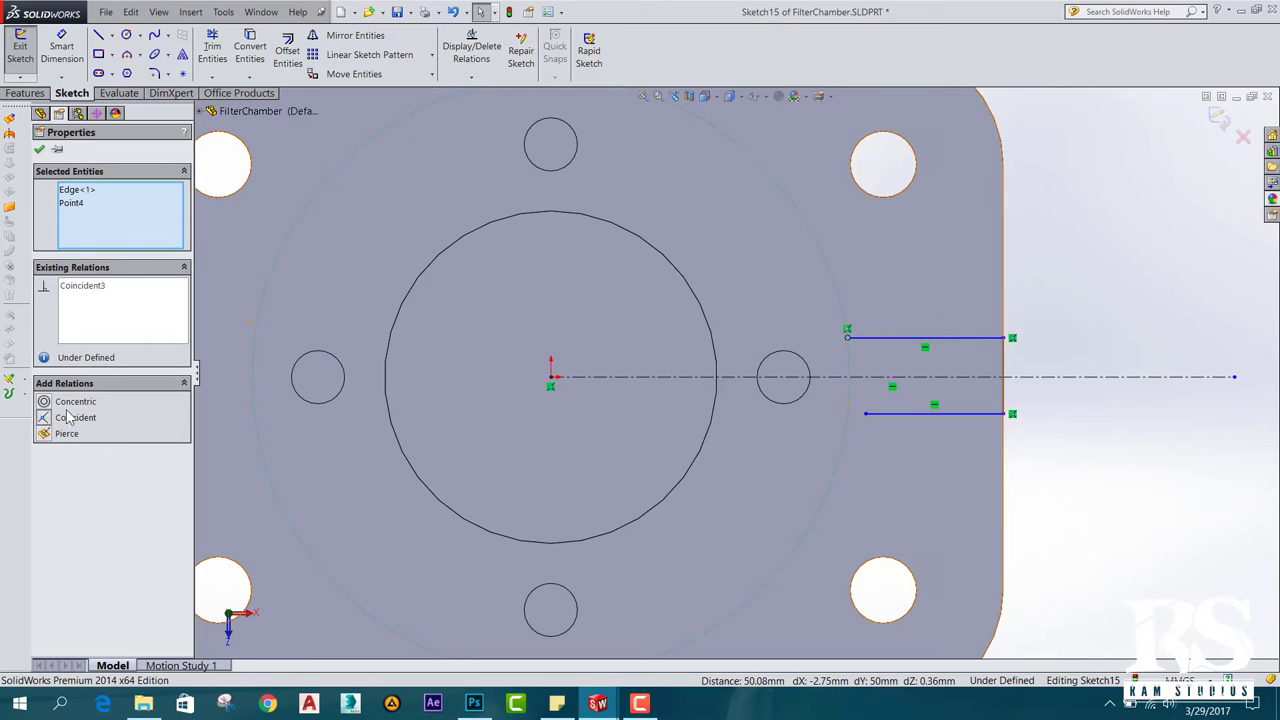
click(867, 416)
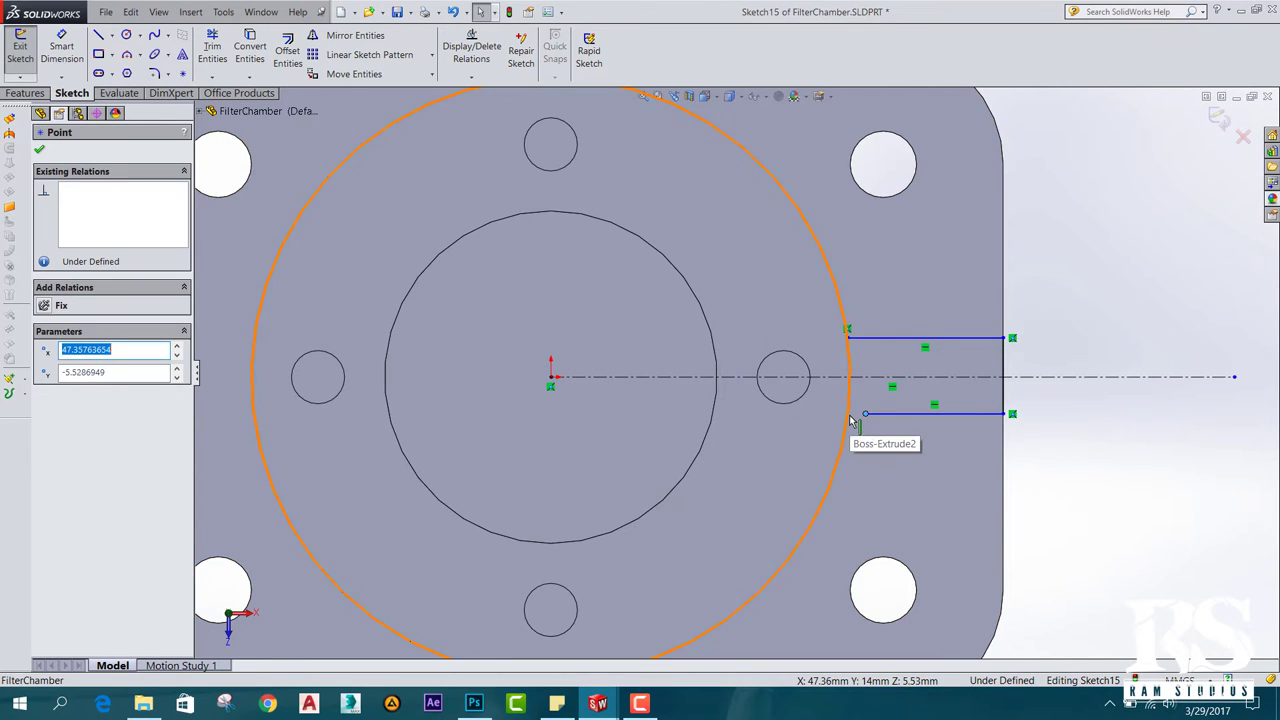
ctrl+click(849, 420)
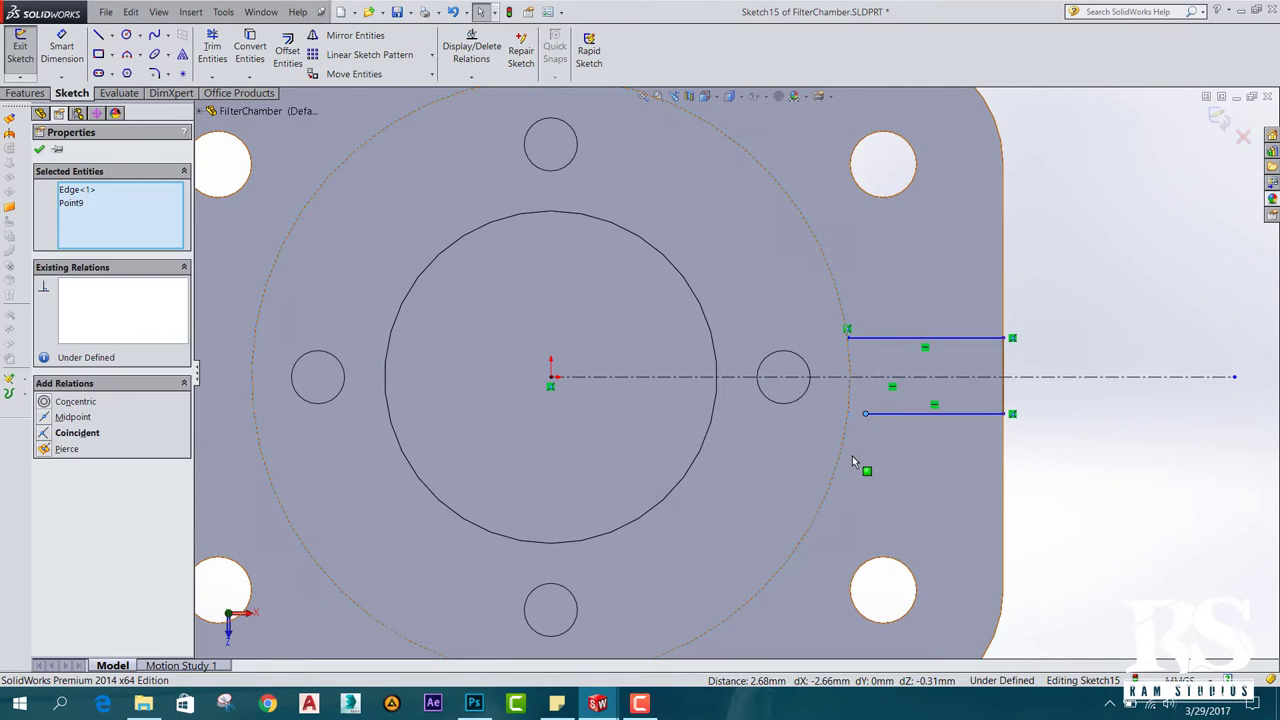
click(46, 433)
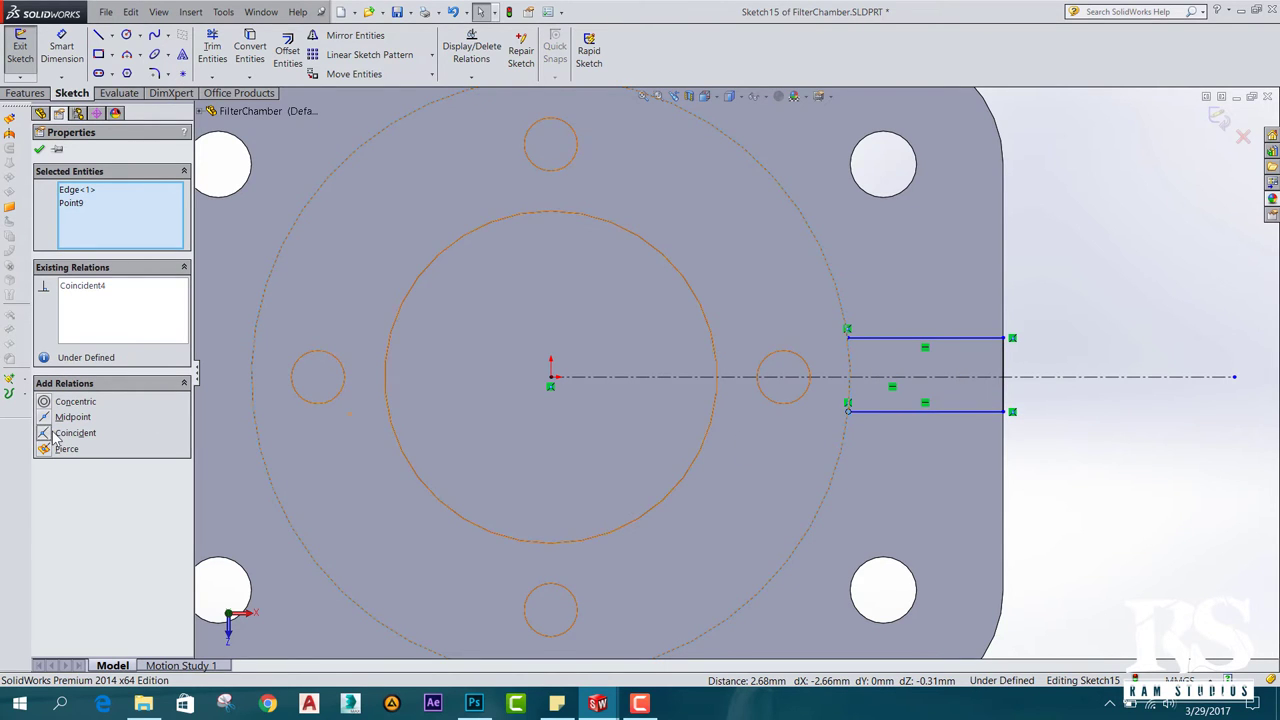
click(39, 150)
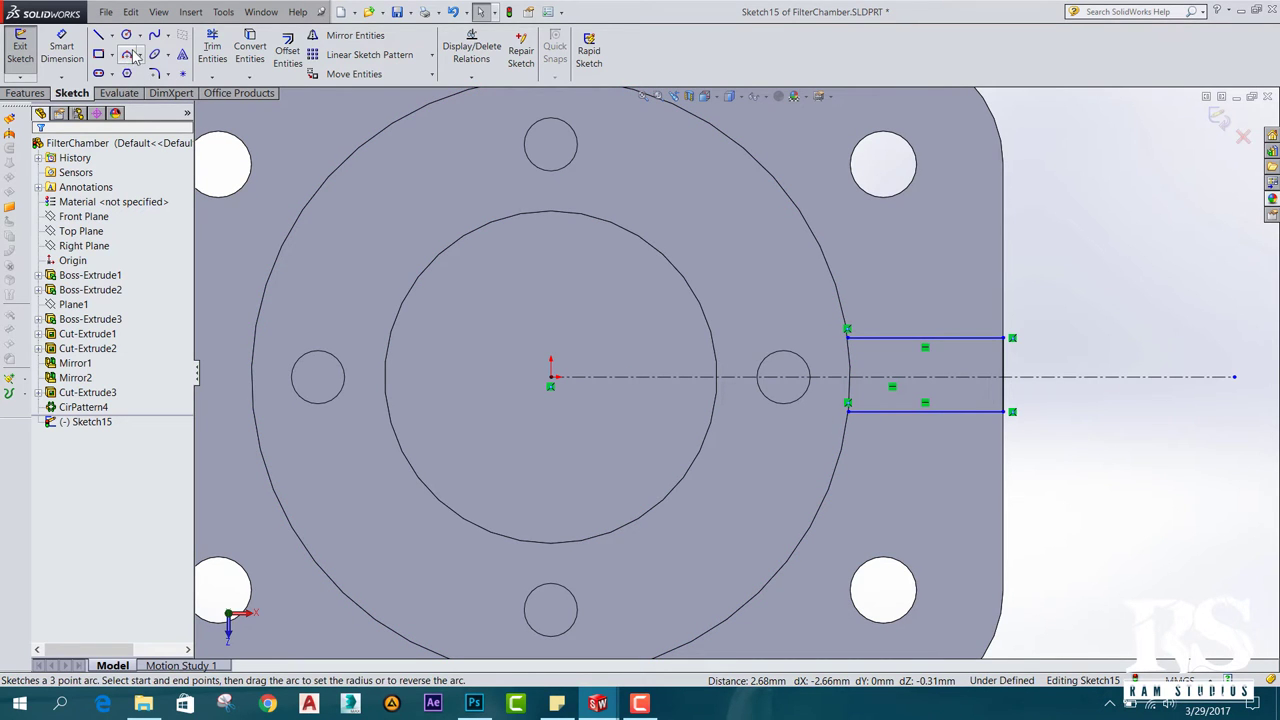
Draw a three-point arc of radius 45 along the flange circle joining the two line ends.
click(141, 56)
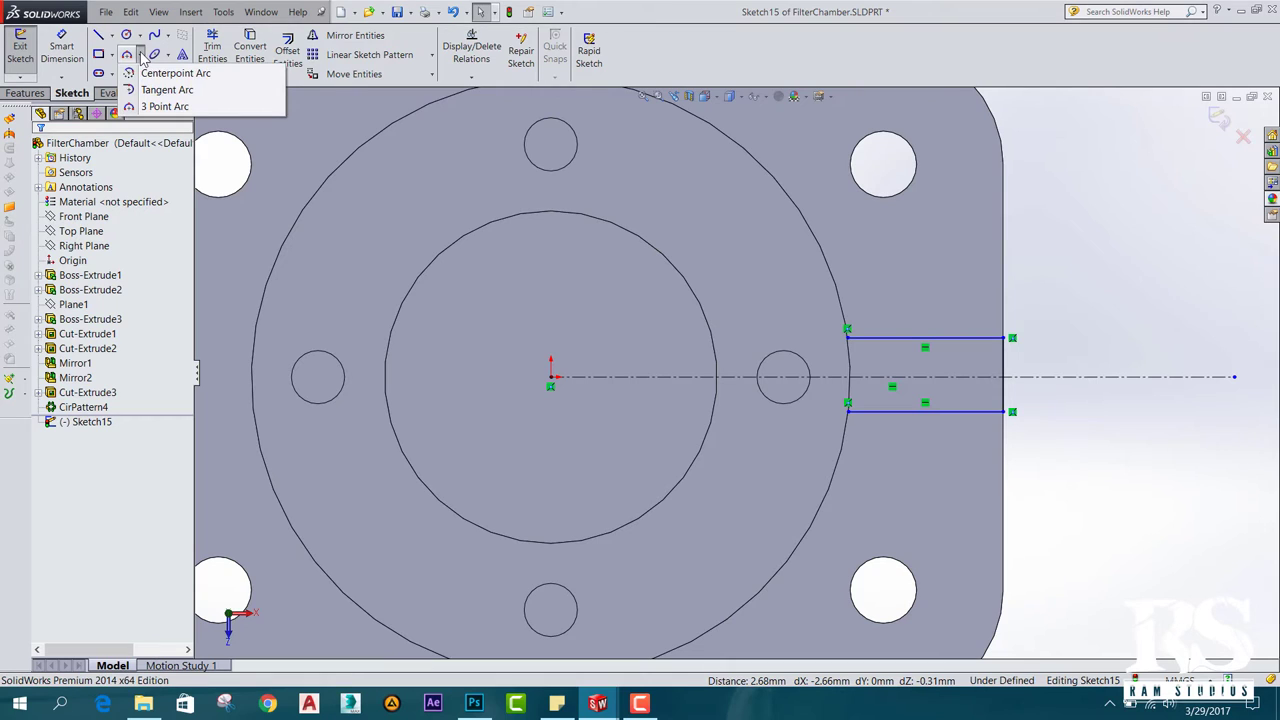
click(162, 107)
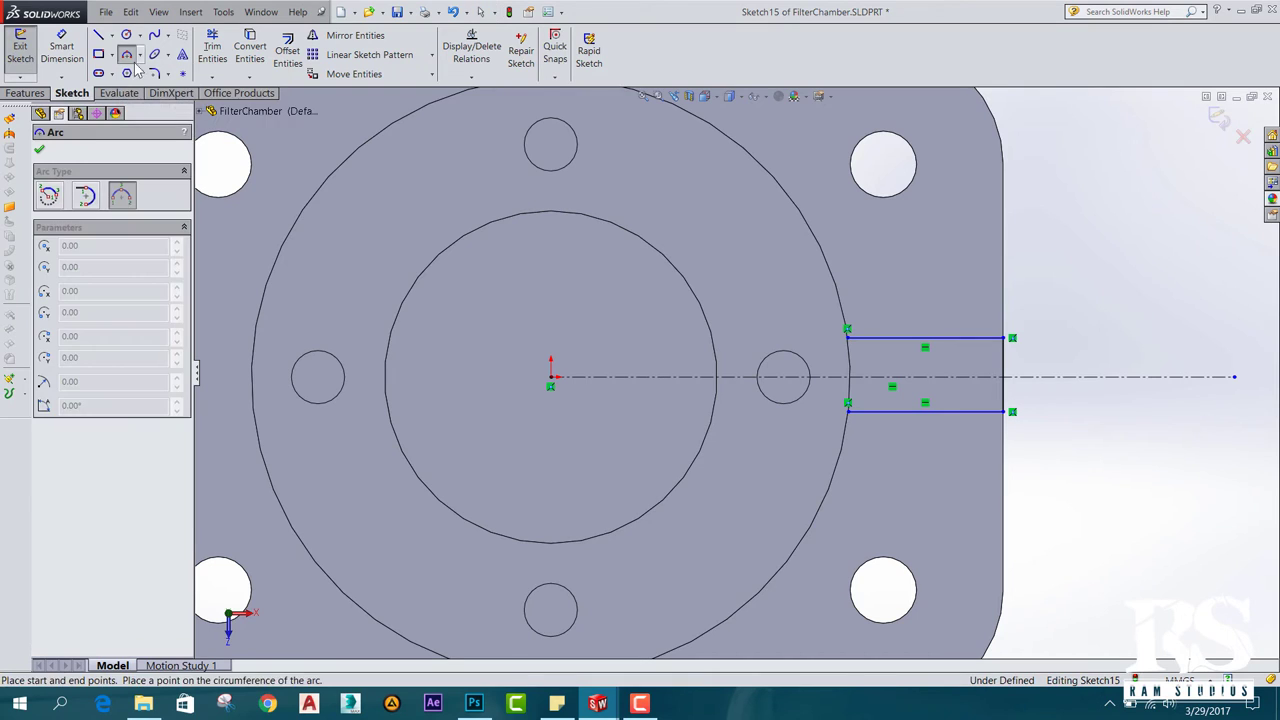
click(848, 338)
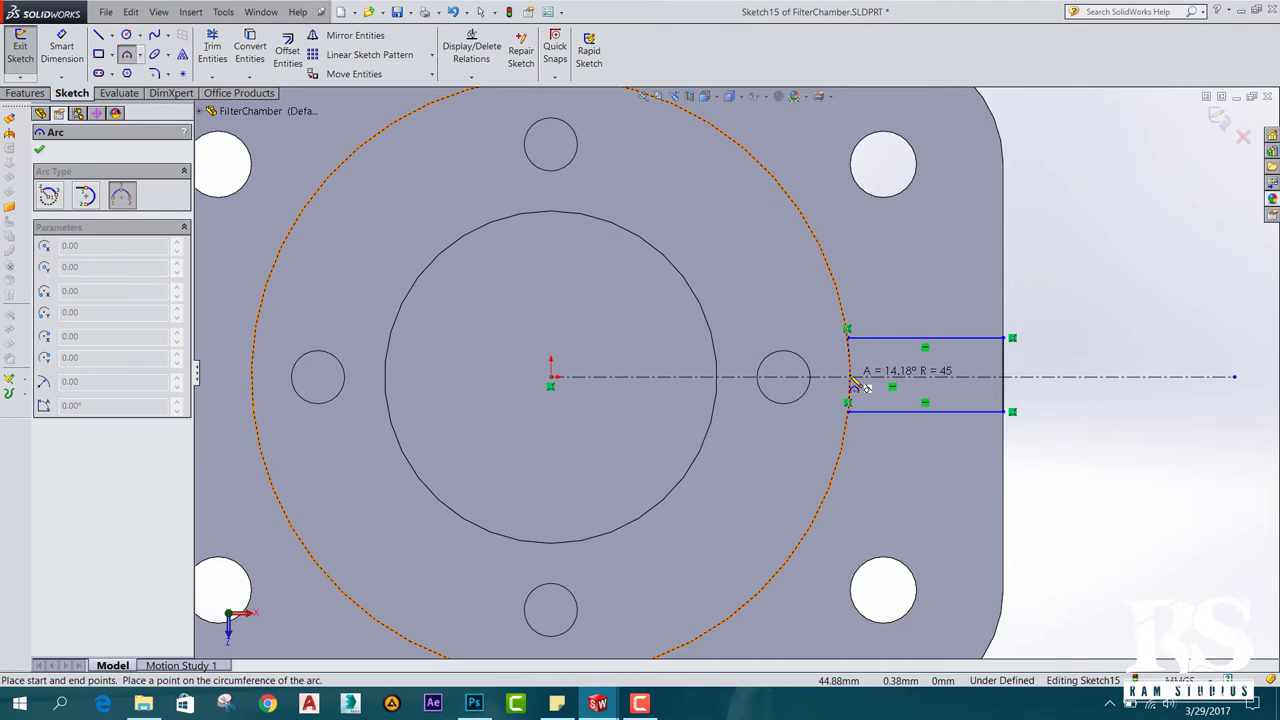
click(850, 380)
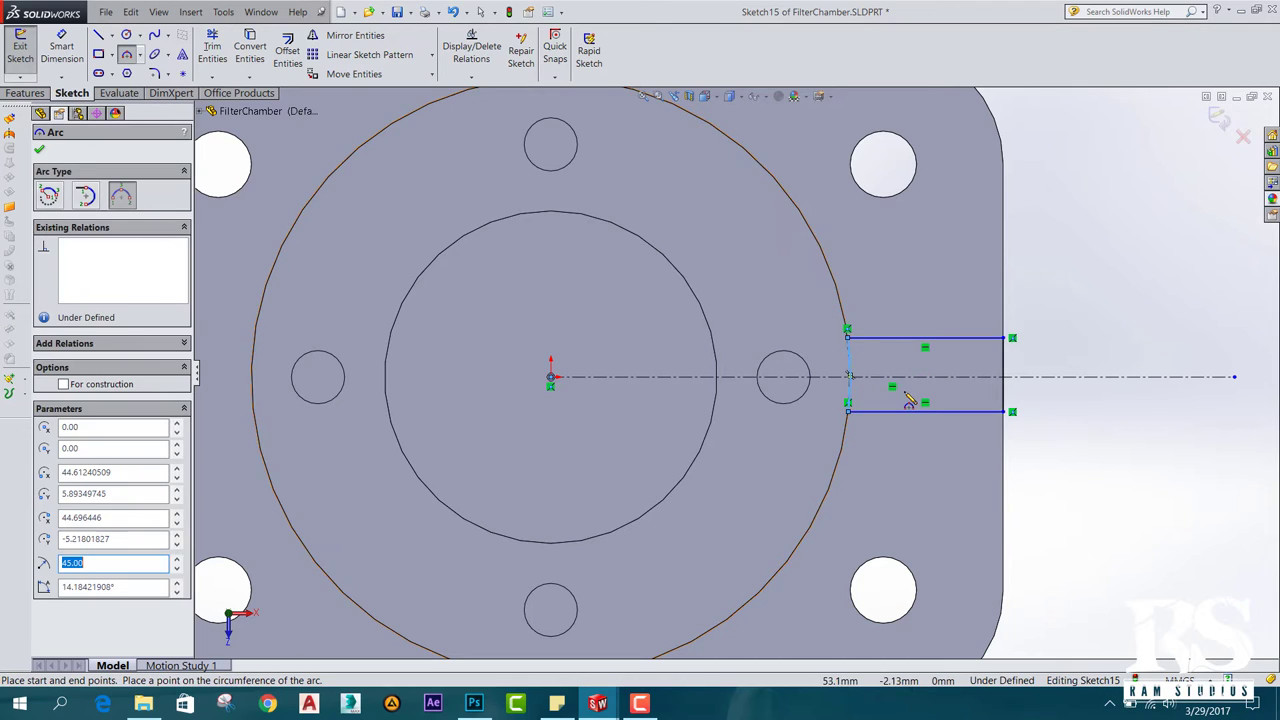
click(40, 151)
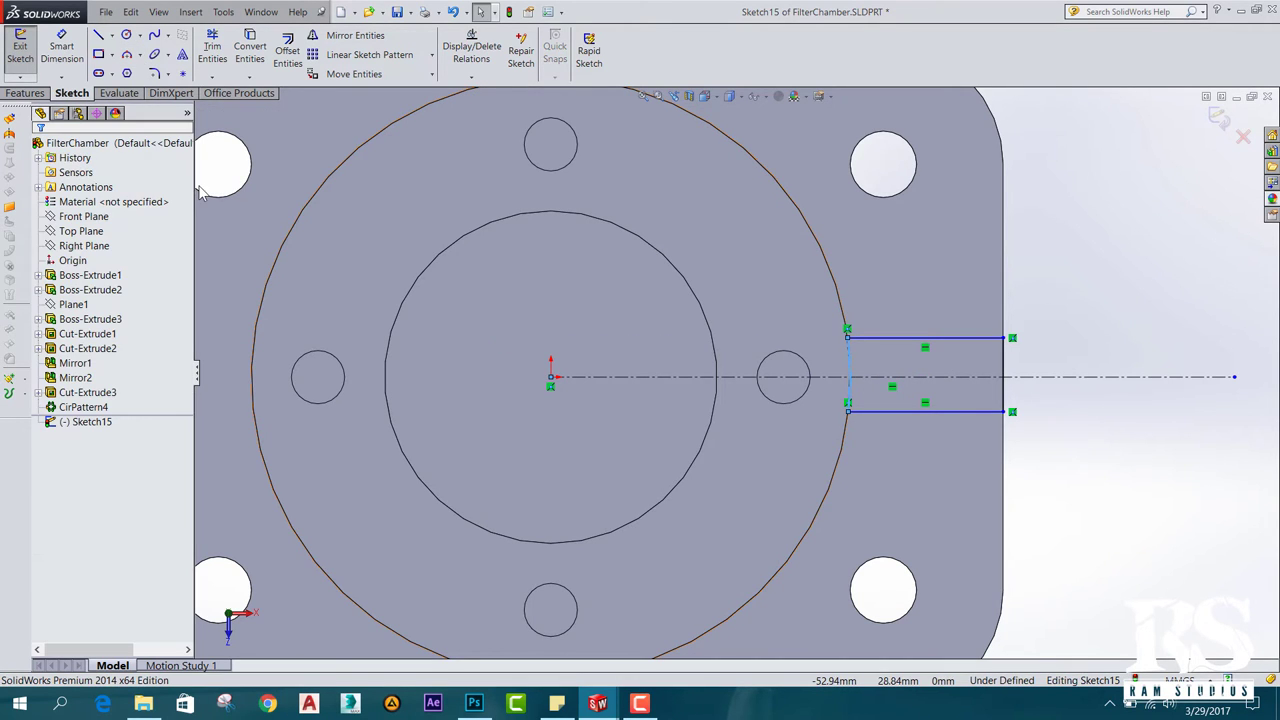
Dimension the rib arc's radius as 45 mm.
click(62, 52)
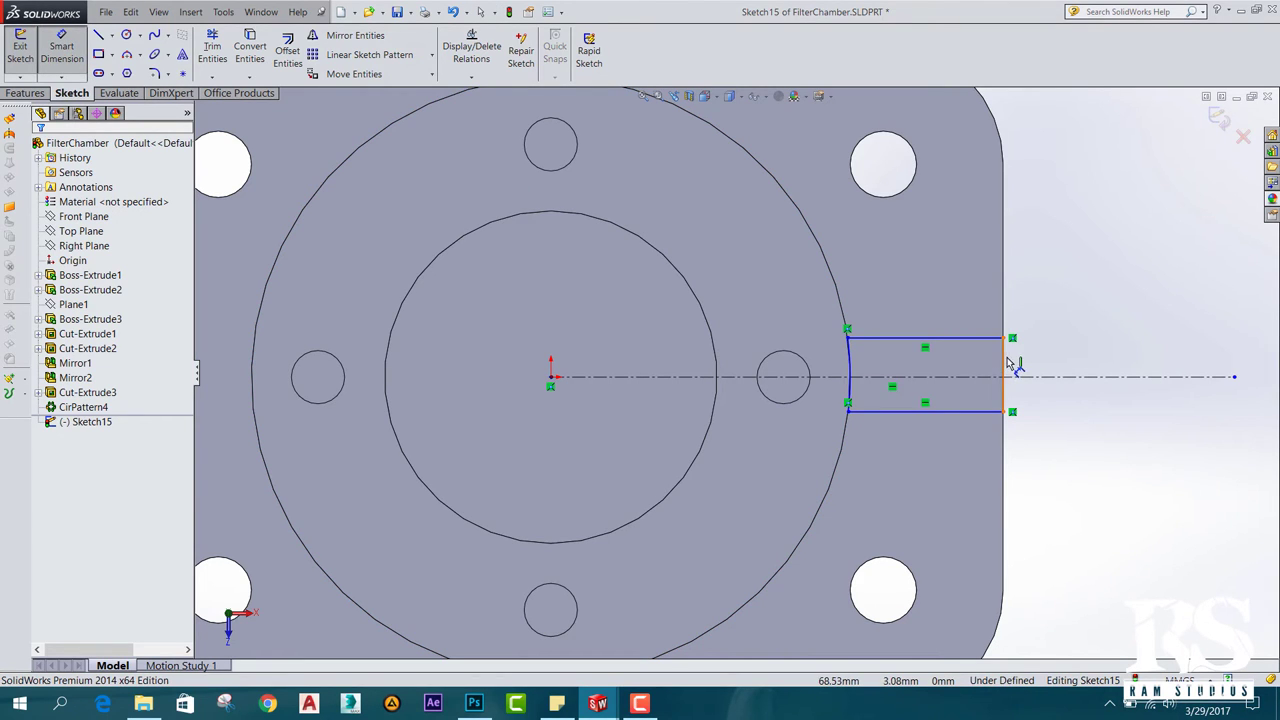
click(849, 352)
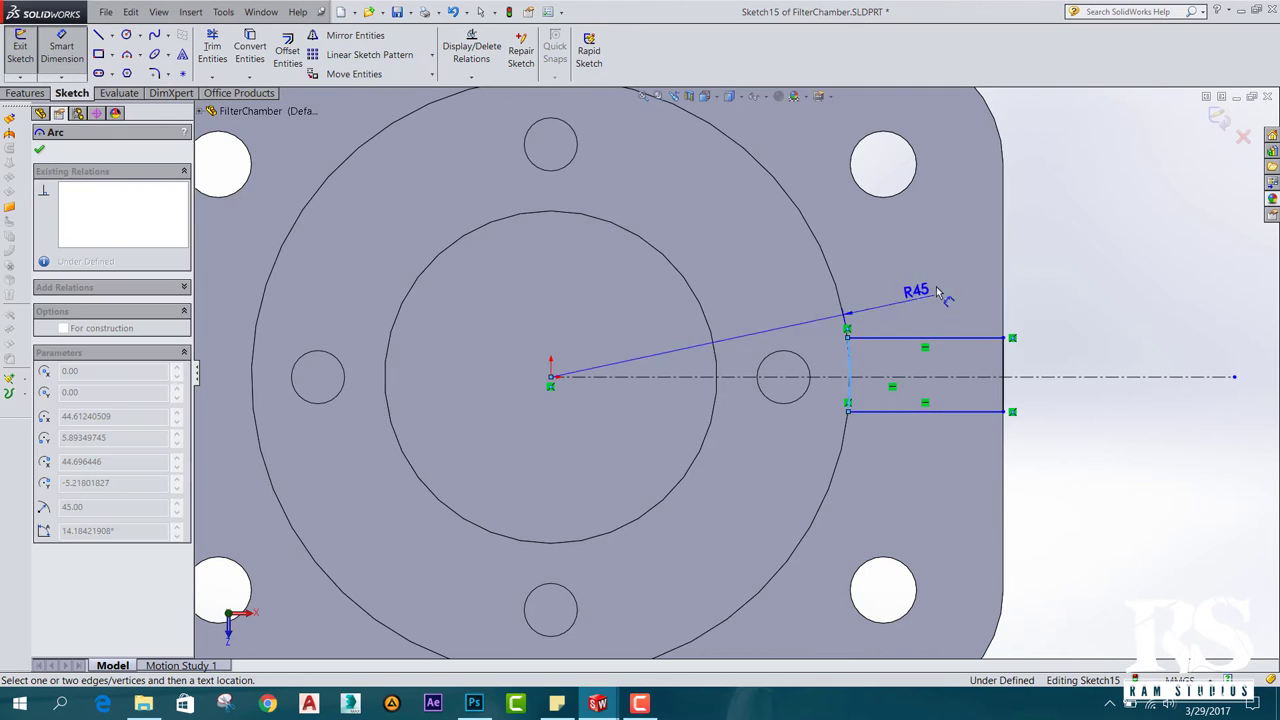
click(1047, 169)
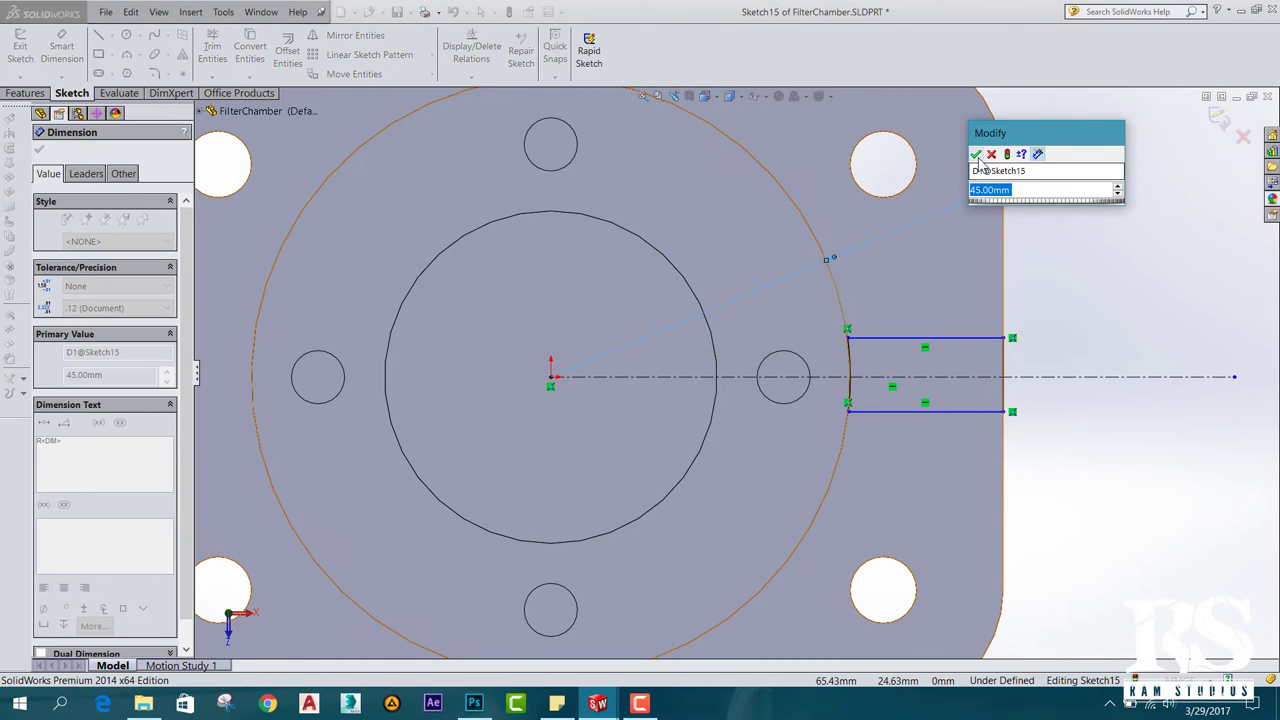
click(977, 152)
key(f)
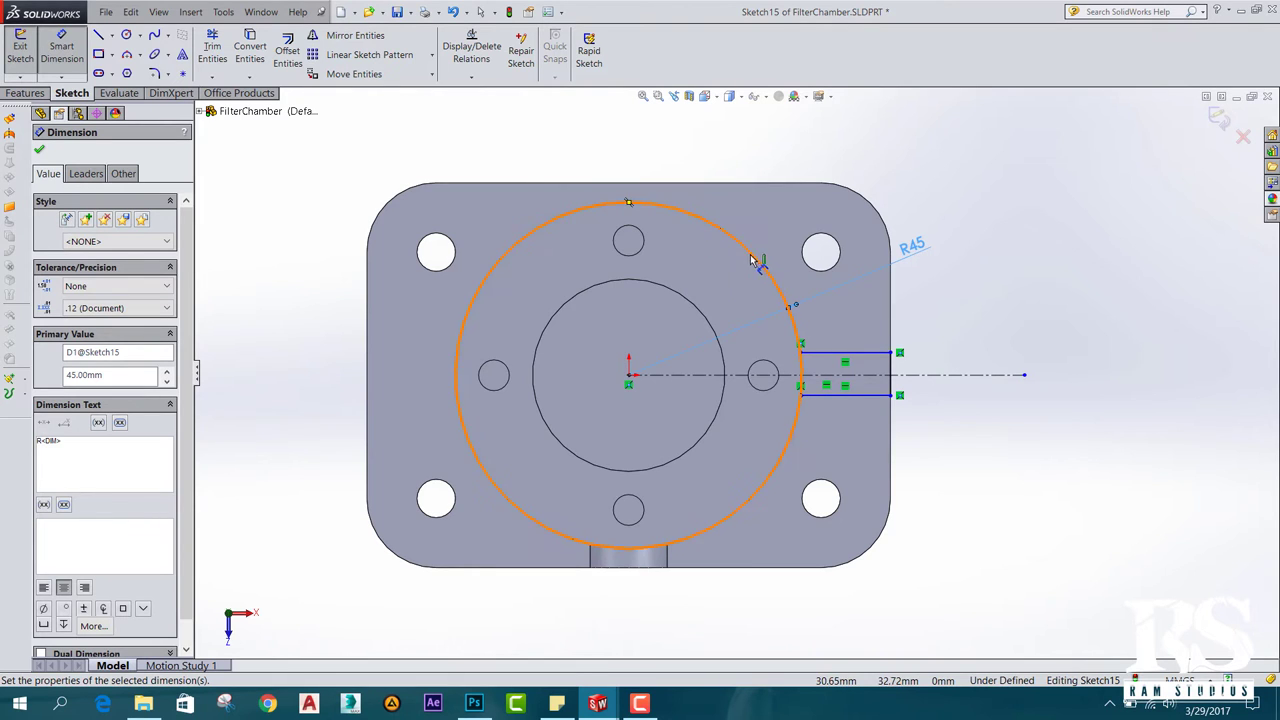
scroll(775, 367, down, 2)
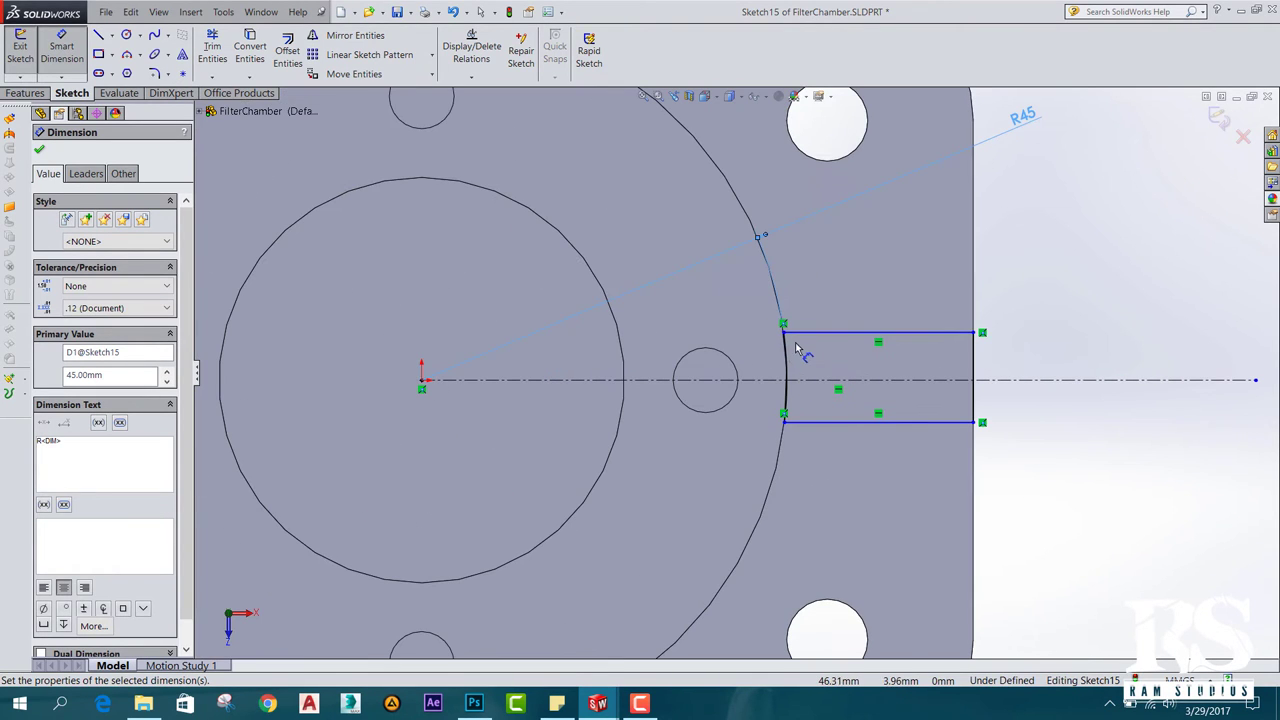
scroll(780, 364, down, 1)
Dimension the top and bottom lines 5 mm each from the centerline.
click(928, 381)
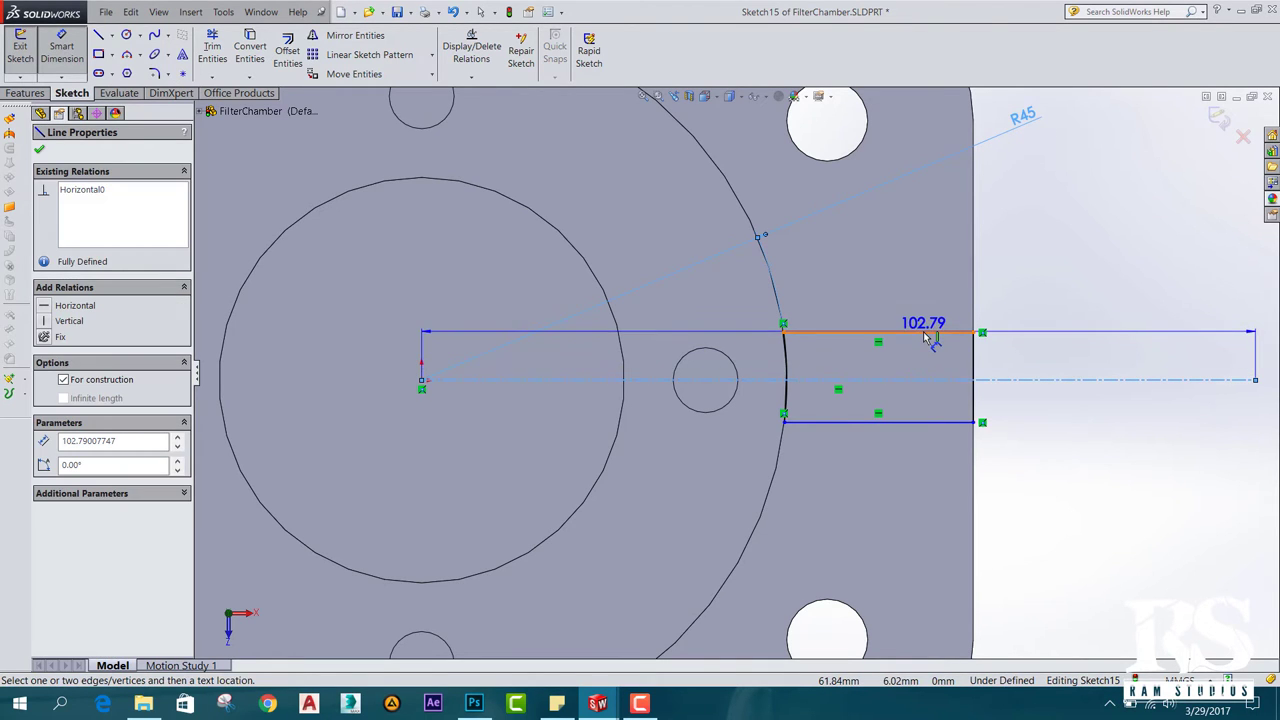
click(930, 334)
click(1190, 362)
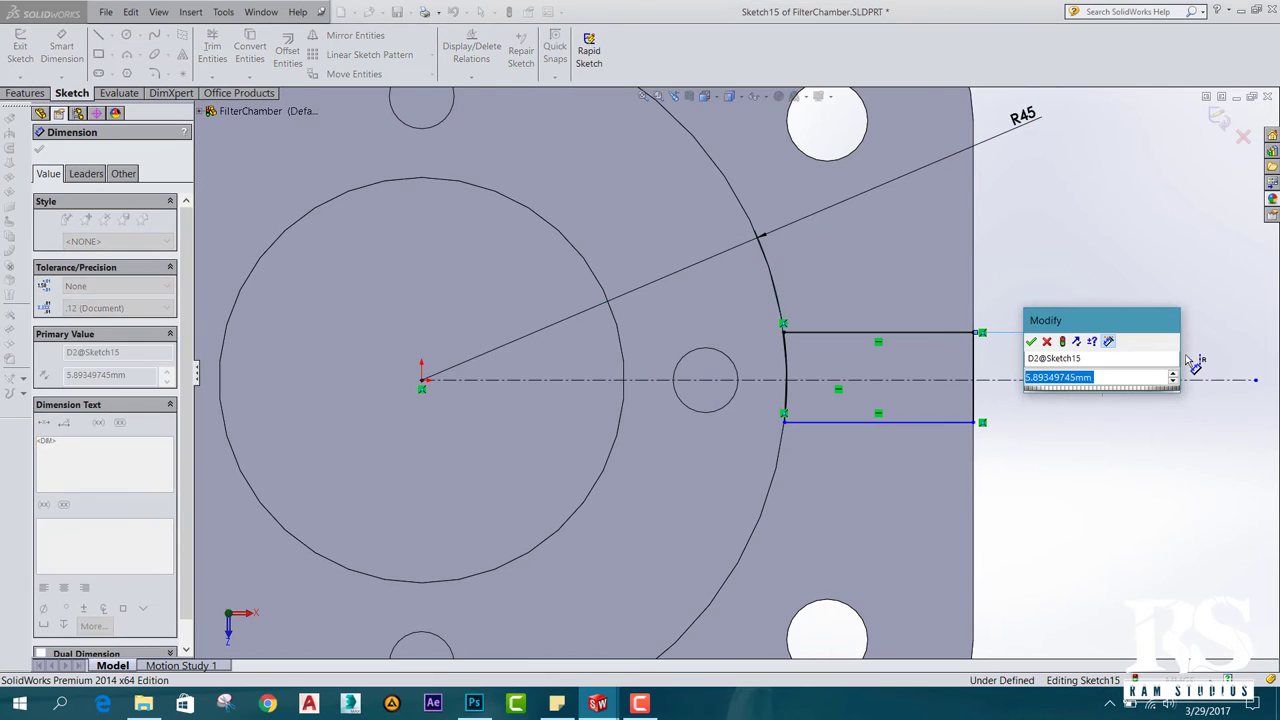
text(5)
key(Return)
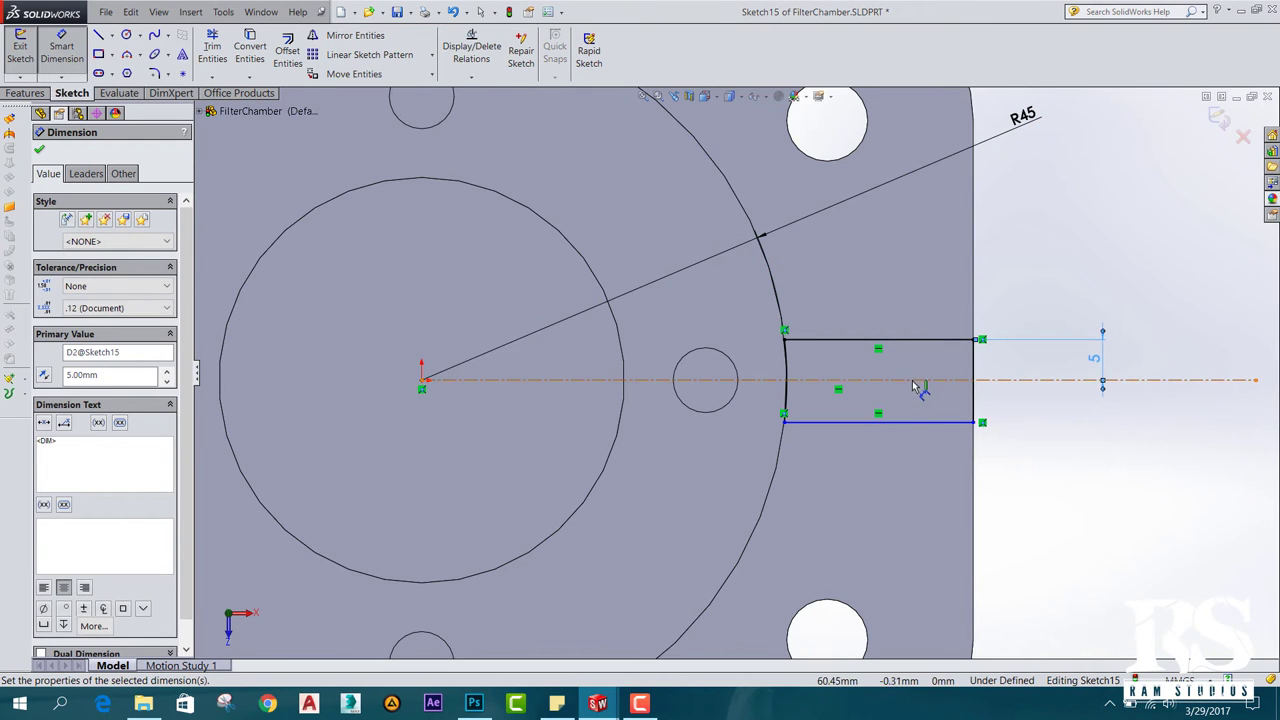
click(914, 386)
click(920, 422)
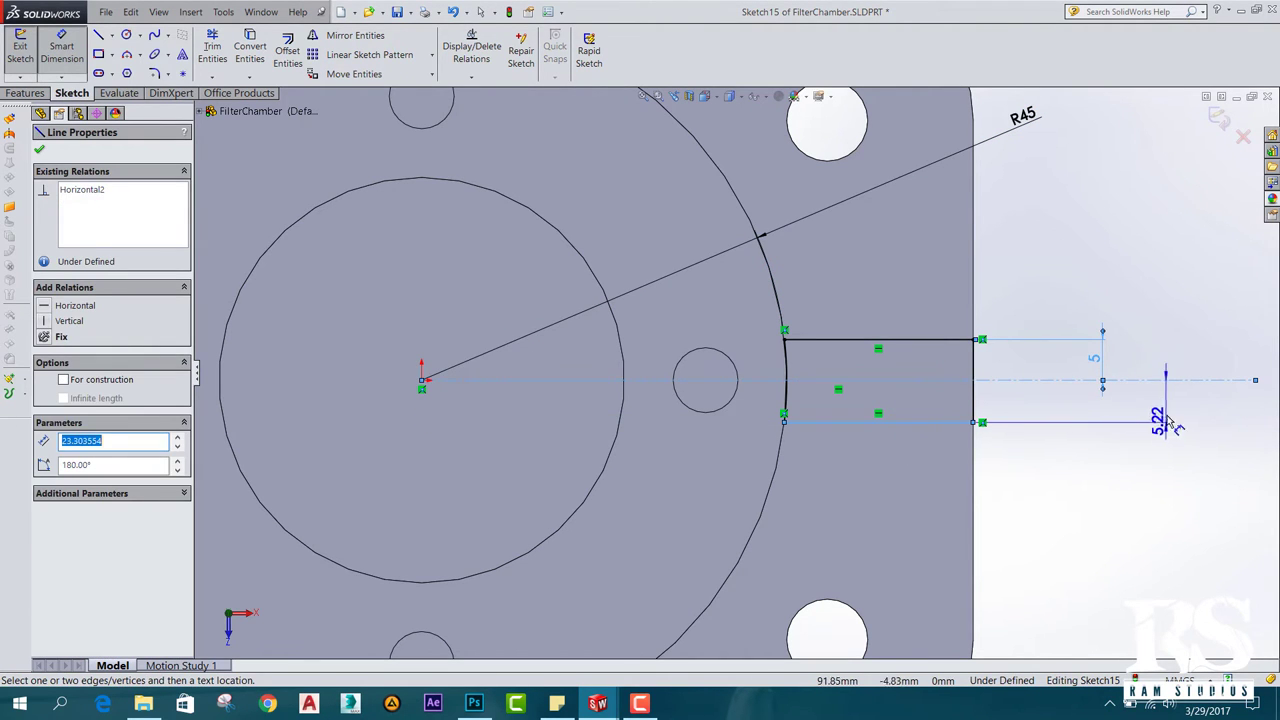
click(1168, 422)
key(Return)
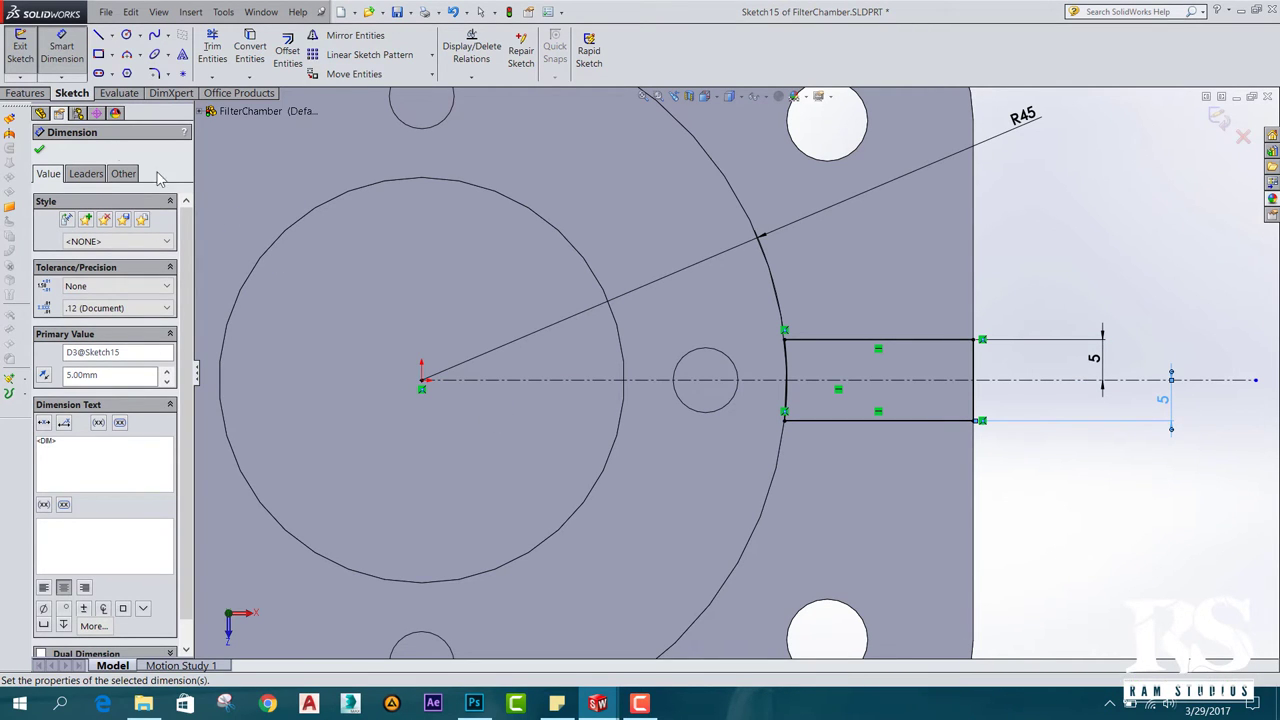
click(58, 52)
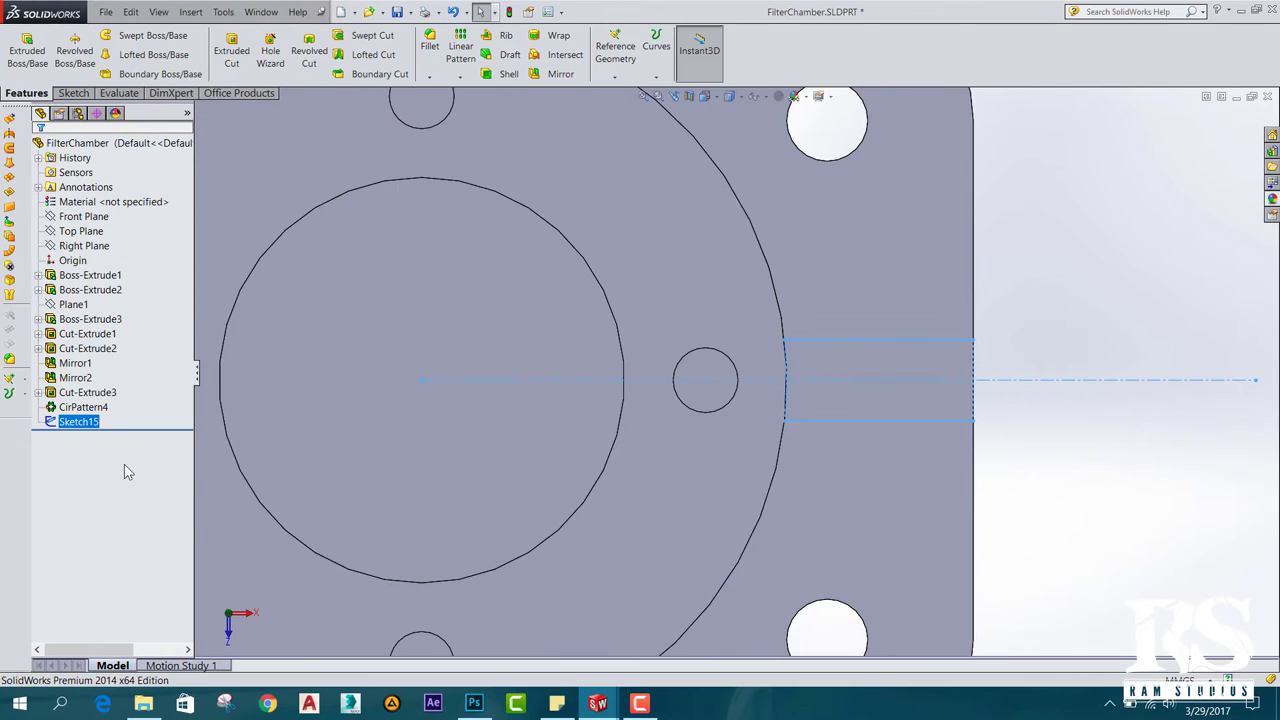
Orbit the part to an oblique angle to view the closed rib outline in 3D.
middle_drag(1035, 515, 888, 452)
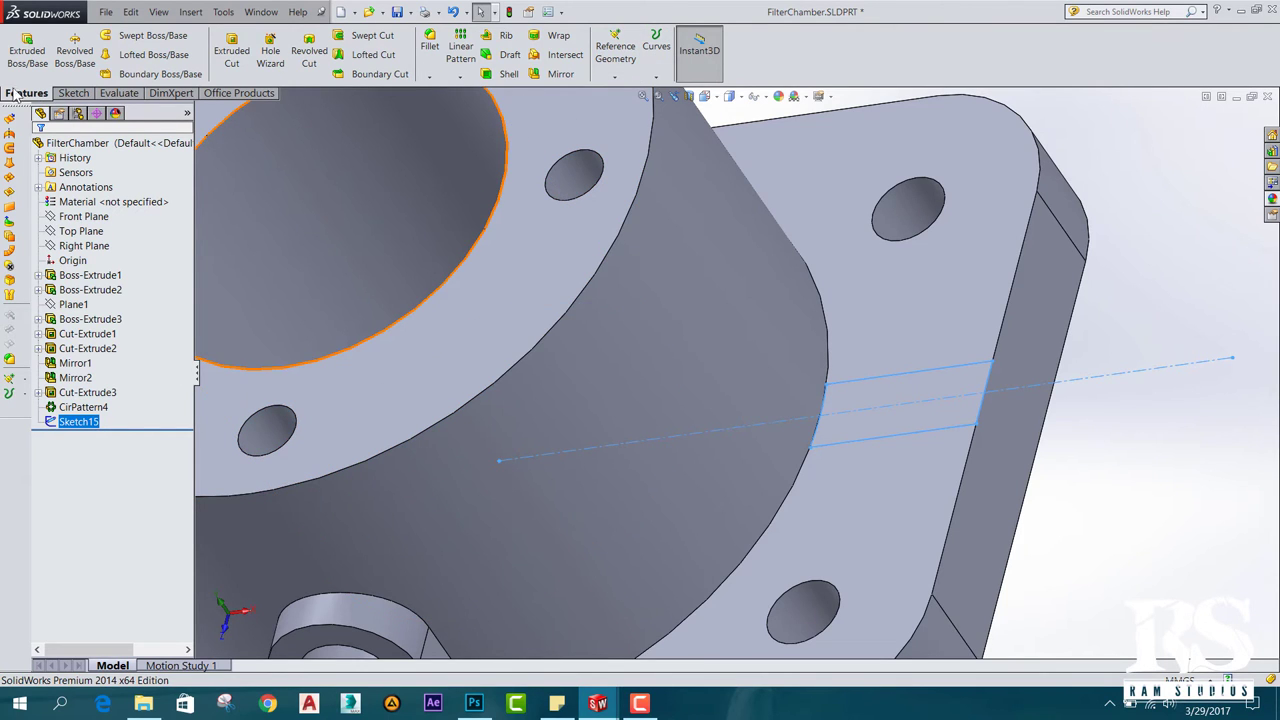
Project Sketch15 onto the cylindrical boss face to split it, creating Split Line2.
click(653, 76)
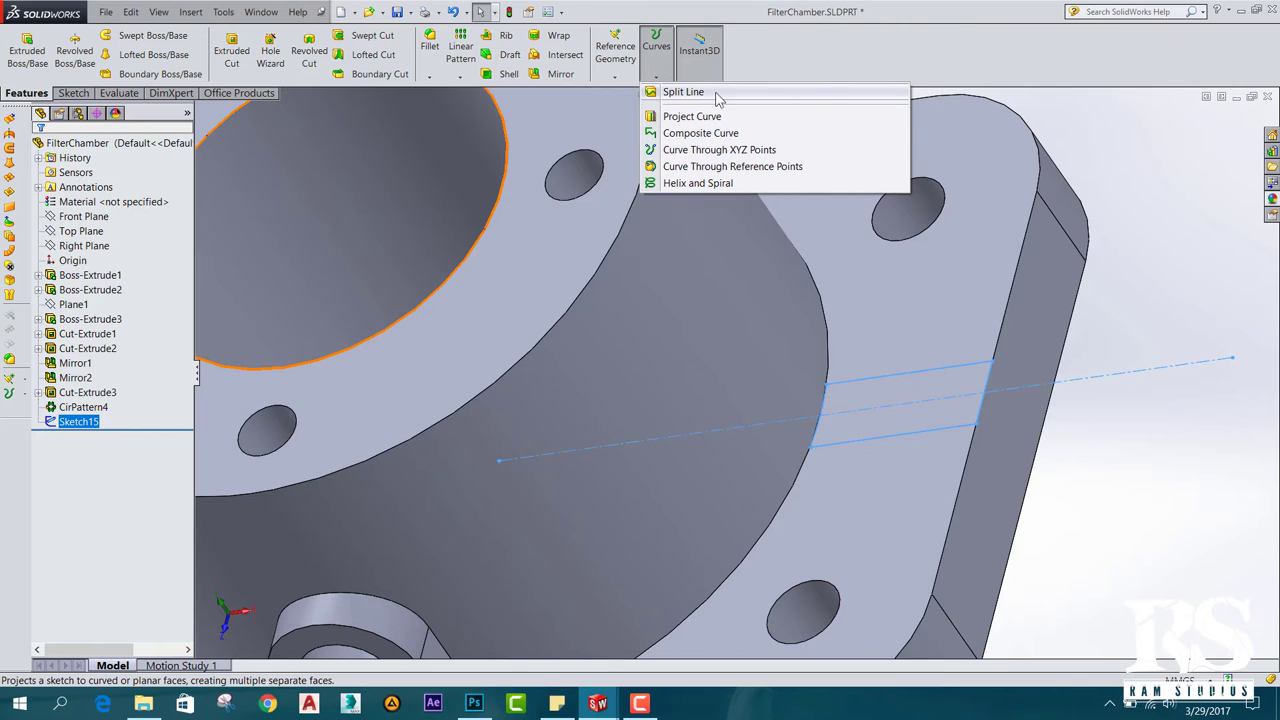
click(683, 92)
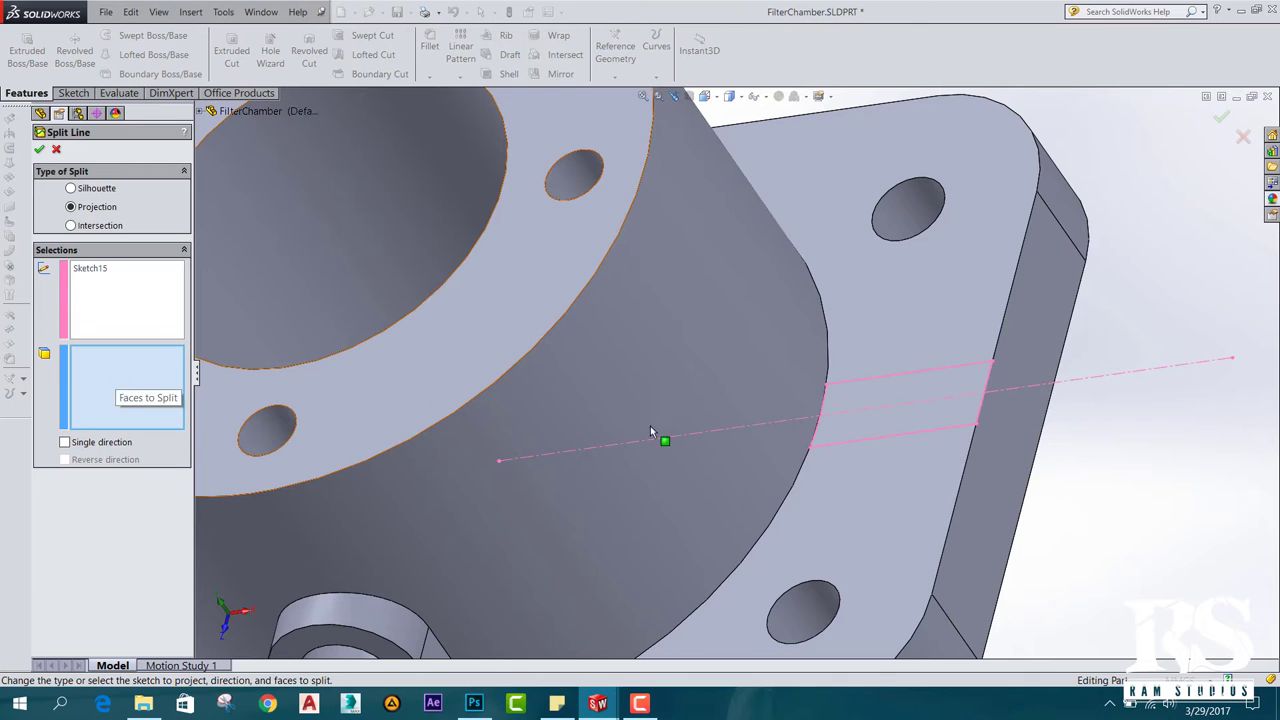
click(685, 294)
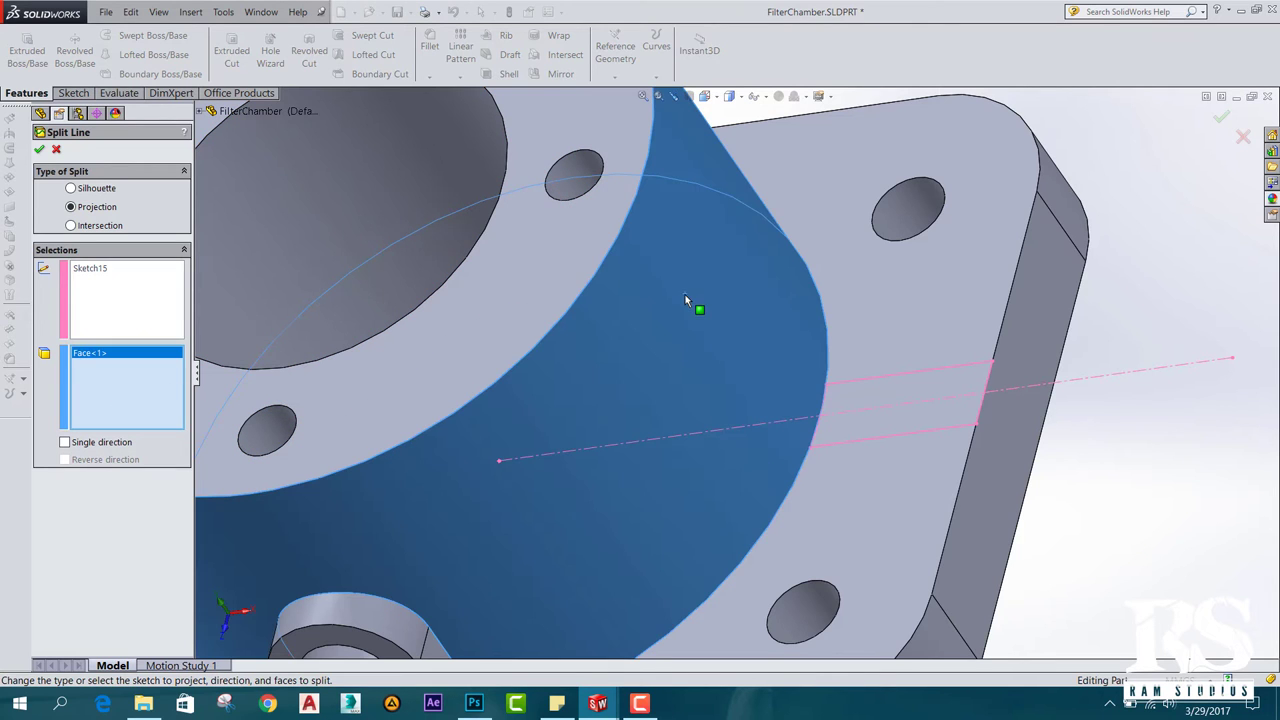
click(40, 149)
mouse_move(951, 311)
middle_down()
mouse_move(955, 425)
mouse_move(963, 416)
middle_up()
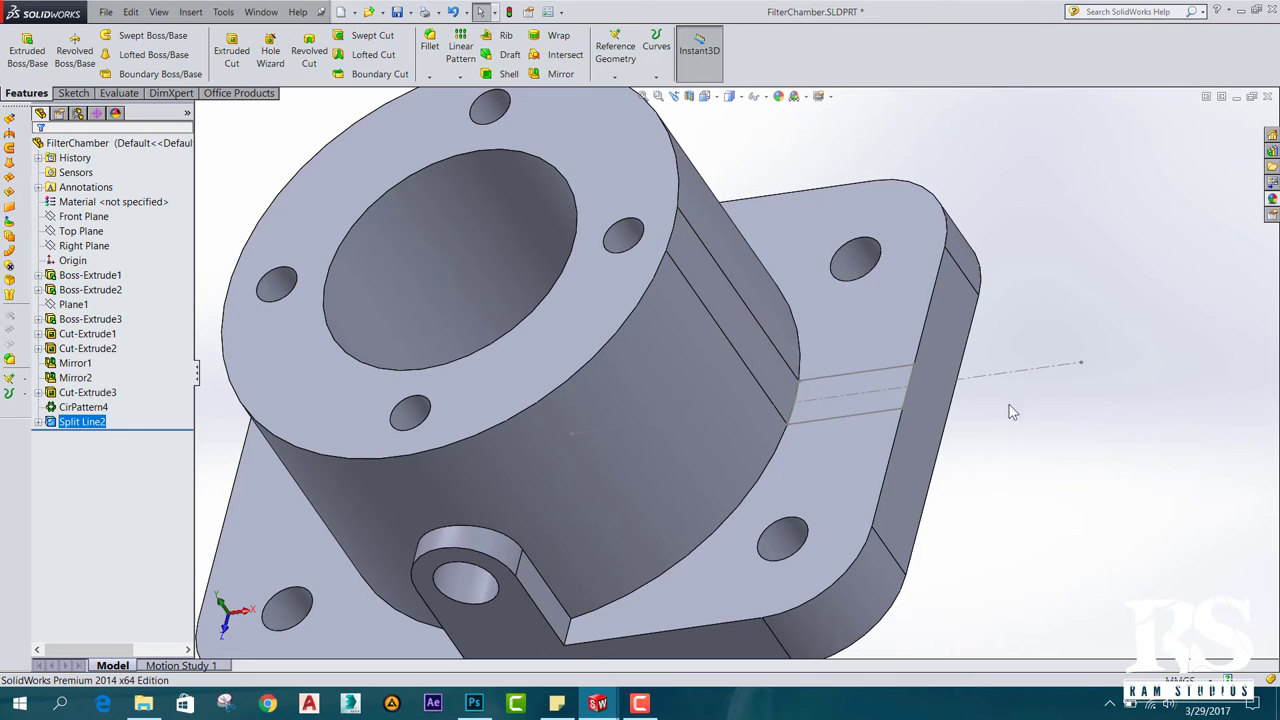
Unhide Sketch15 beneath Split Line2 on the model and leave it selected.
mouse_move(975, 481)
middle_down()
mouse_move(948, 424)
mouse_move(960, 480)
mouse_move(974, 449)
mouse_move(968, 464)
middle_up()
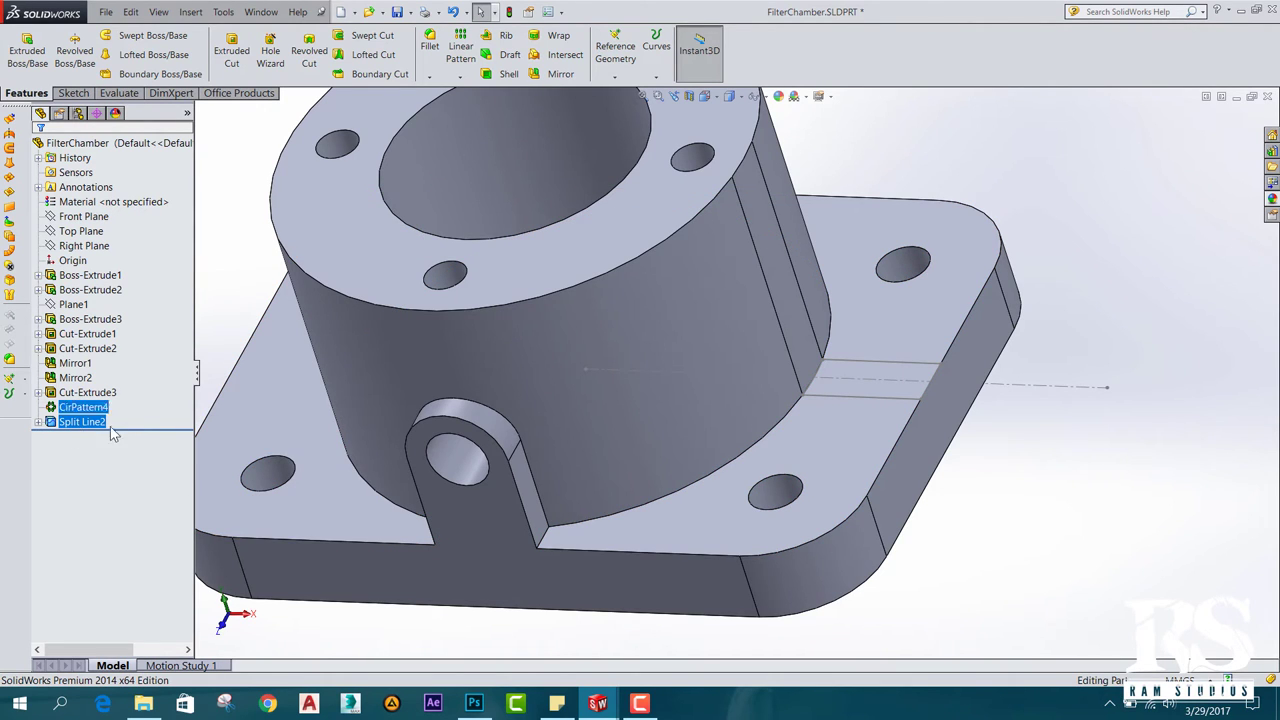
click(38, 423)
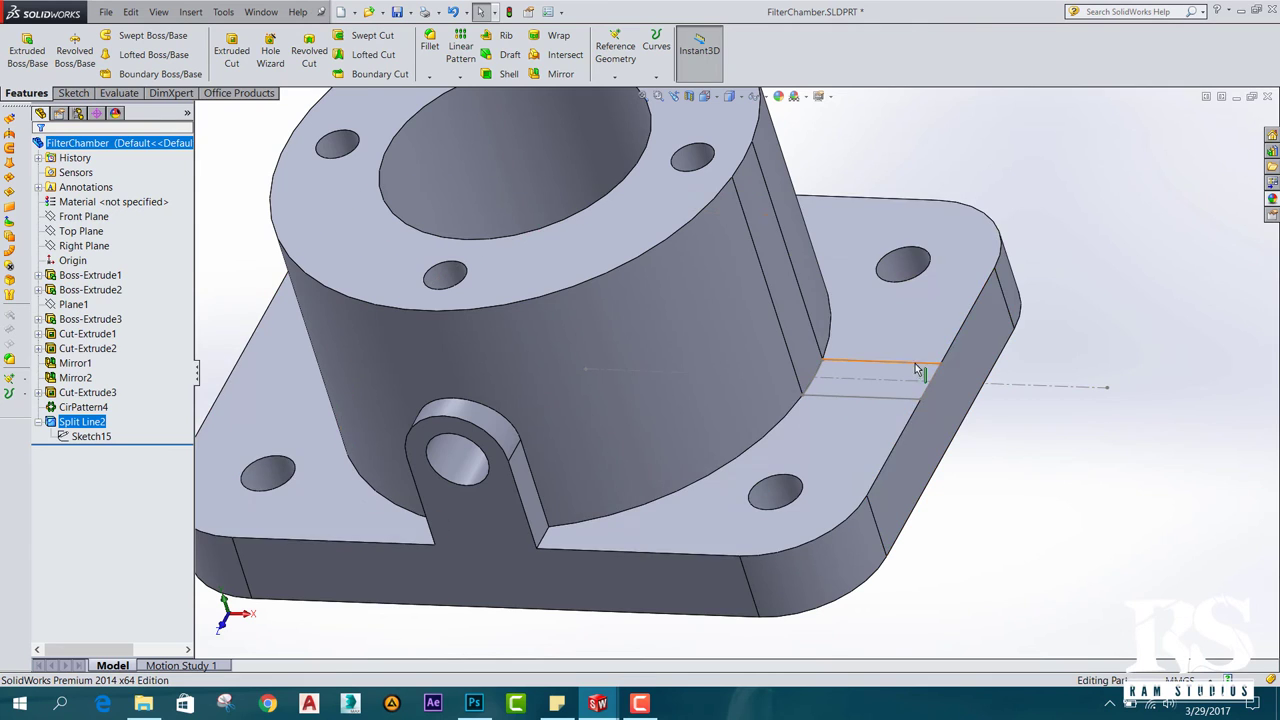
click(85, 440)
click(97, 441)
click(93, 441)
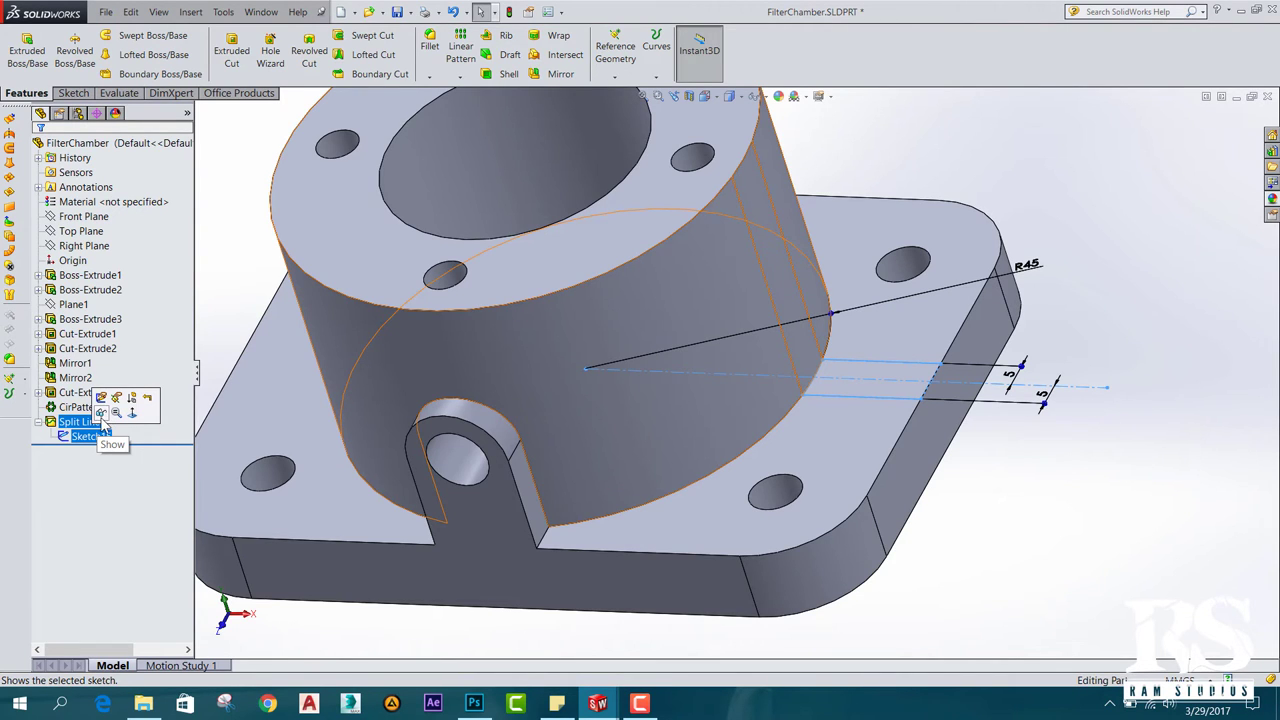
click(102, 413)
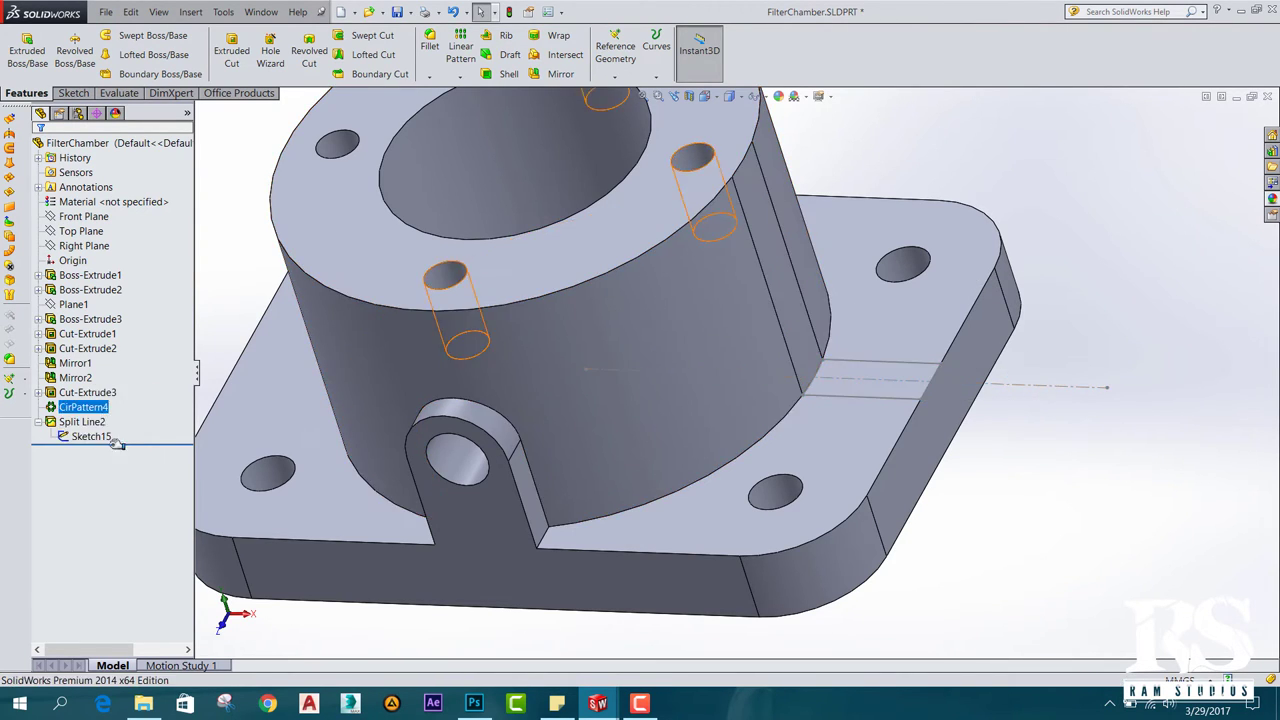
mouse_move(980, 447)
middle_down()
mouse_move(980, 489)
mouse_move(983, 457)
middle_up()
click(104, 441)
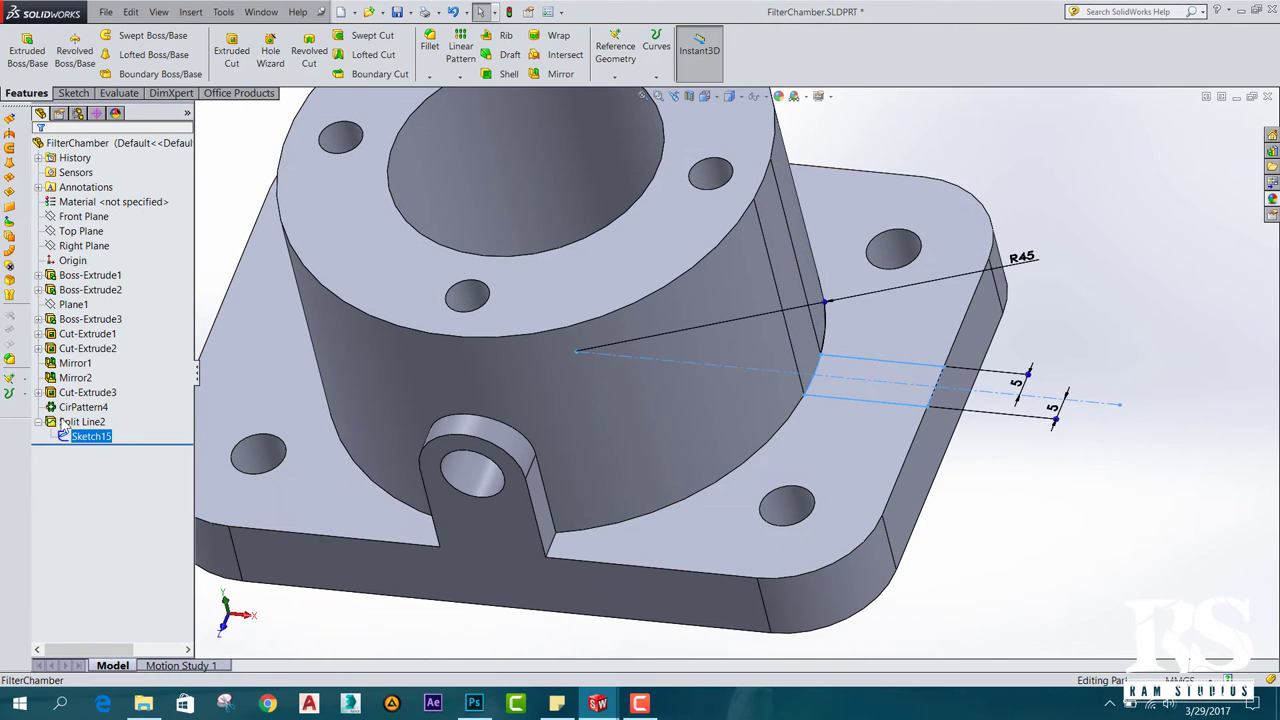
Start a loft using Sketch15 and the split strip face as its two profiles.
click(148, 57)
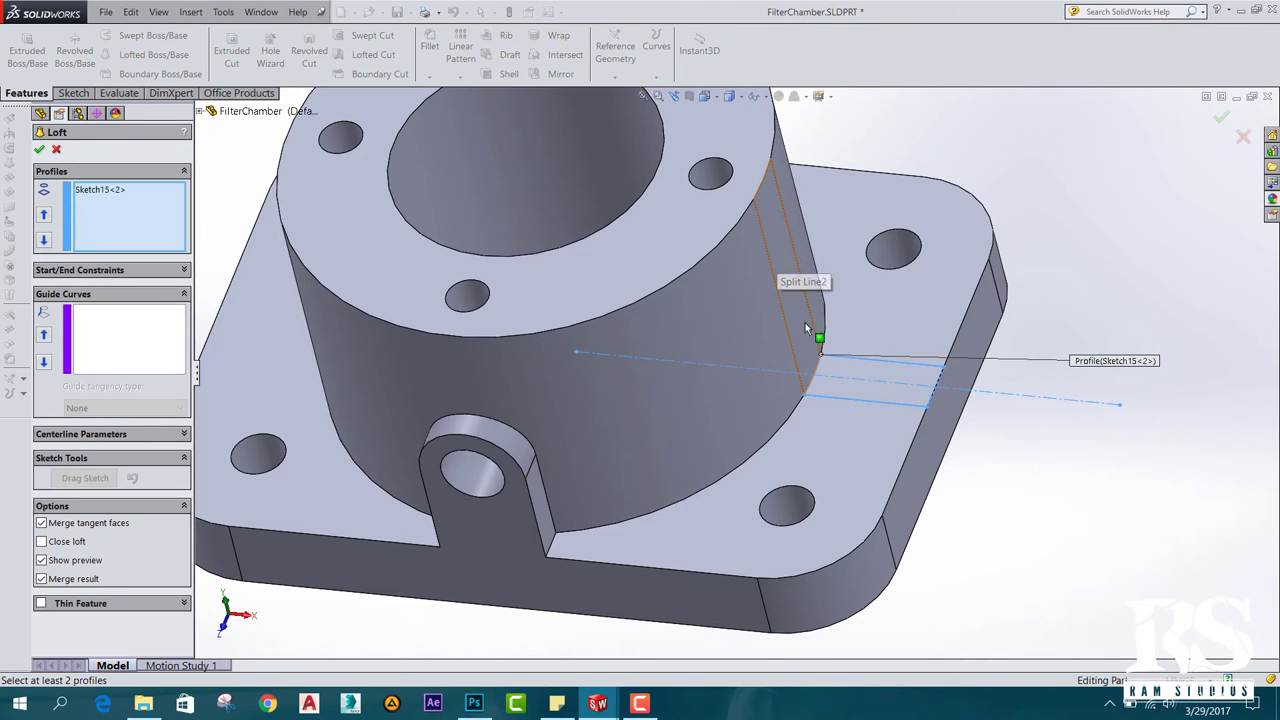
click(783, 250)
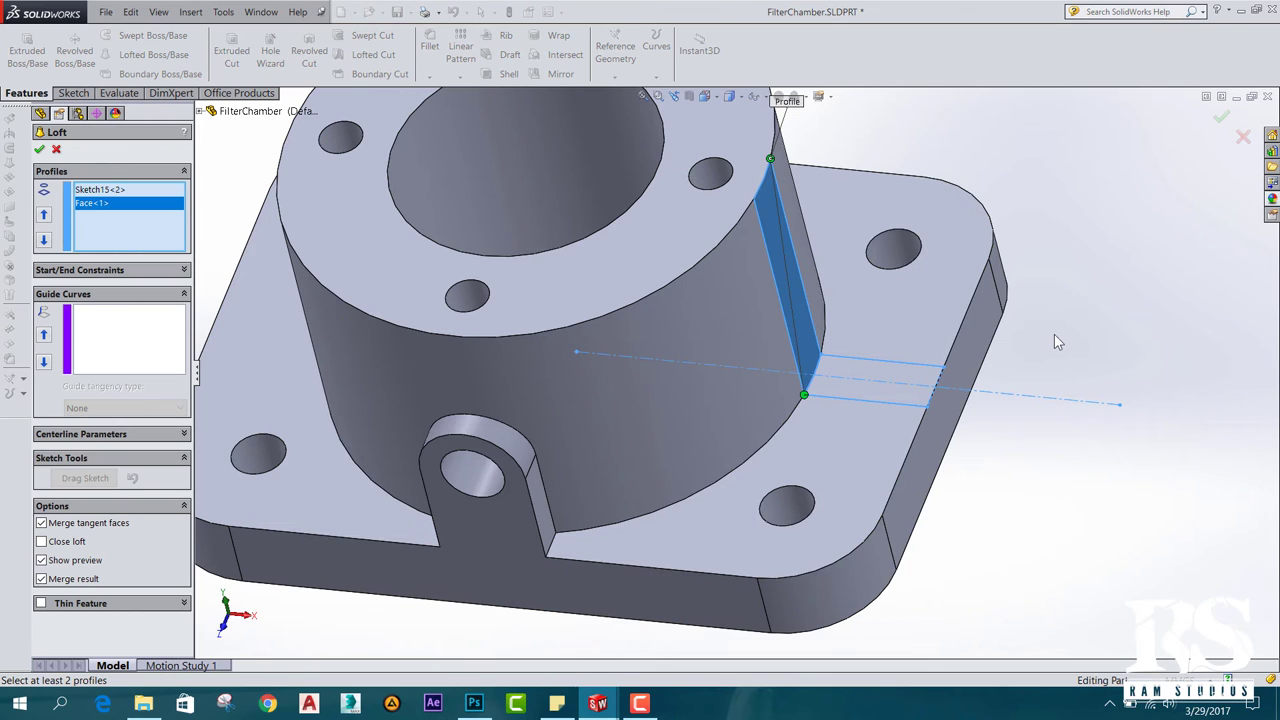
mouse_move(1083, 252)
middle_down()
mouse_move(1085, 368)
mouse_move(1040, 330)
middle_up()
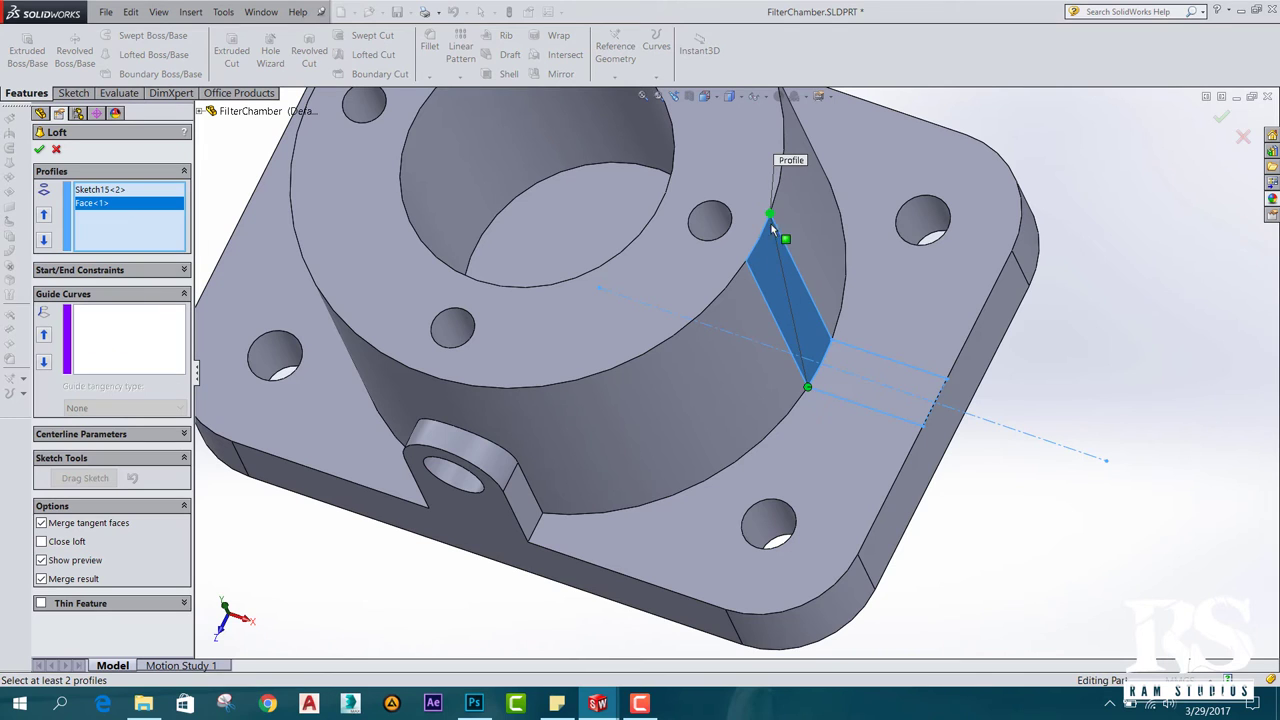
Move the loft connectors to matching vertices to remove the twist and accept Loft2.
middle_drag(966, 515, 817, 392)
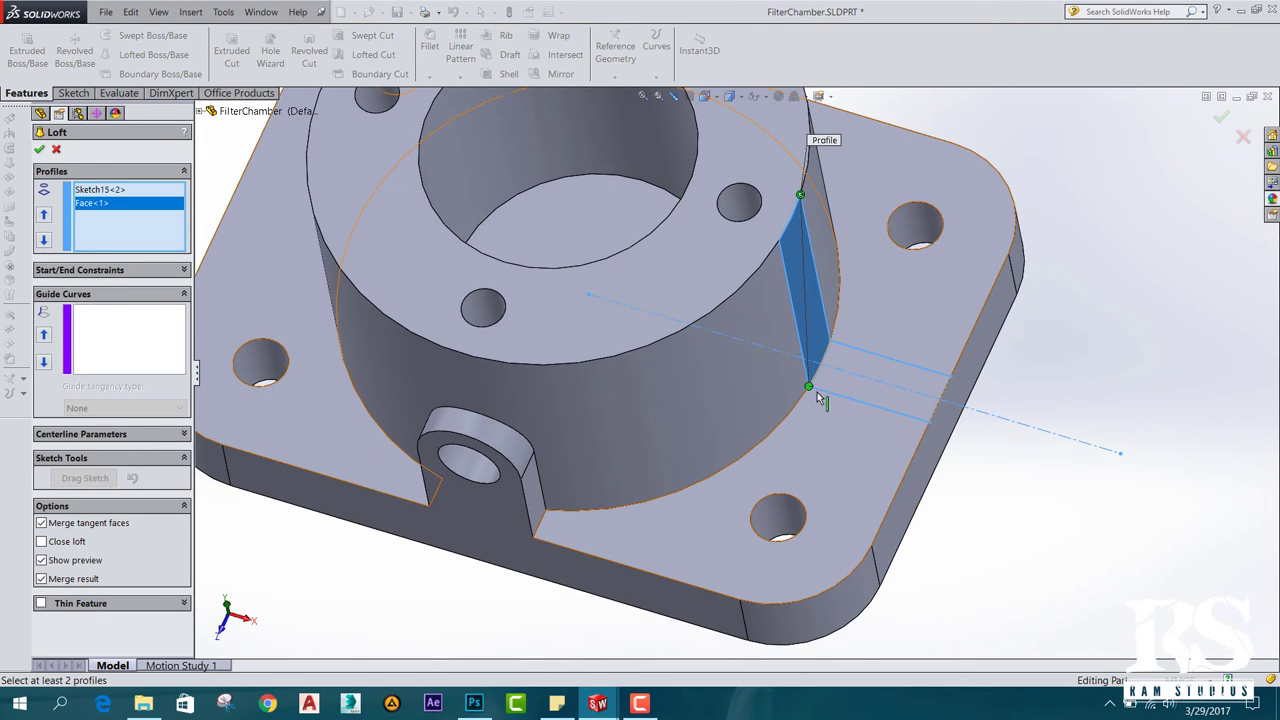
drag(812, 388, 830, 398)
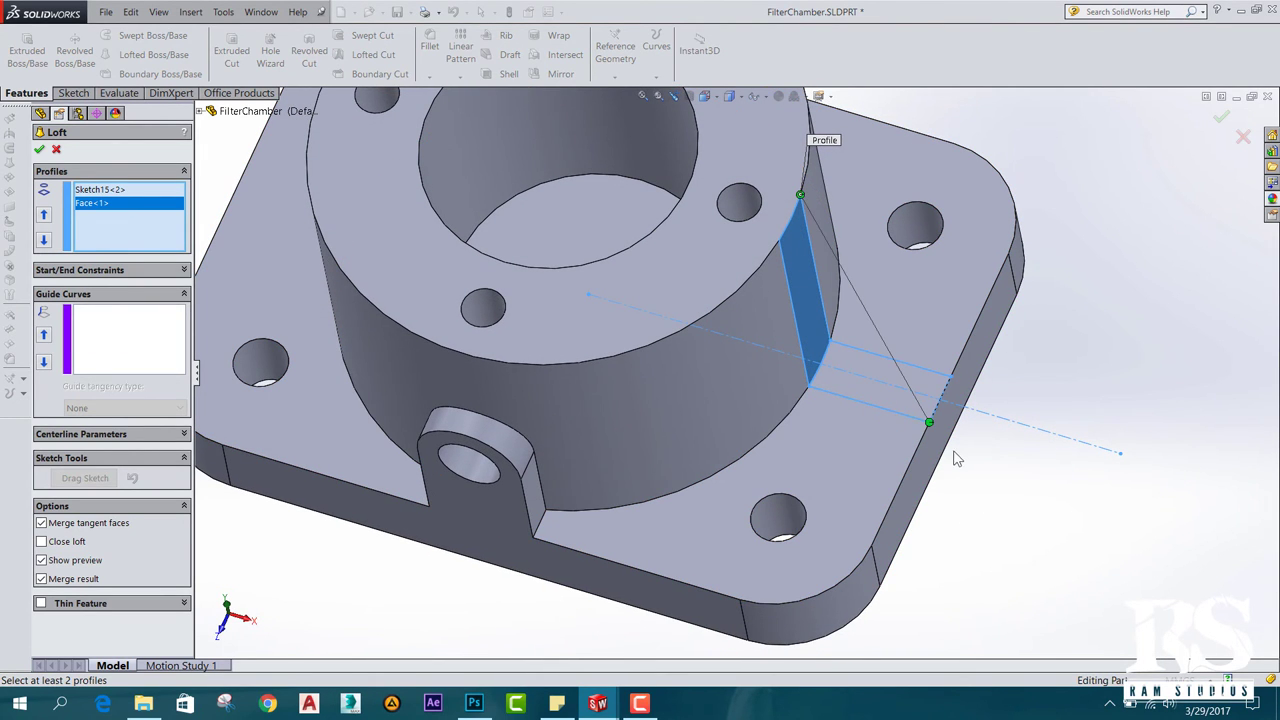
drag(808, 201, 826, 379)
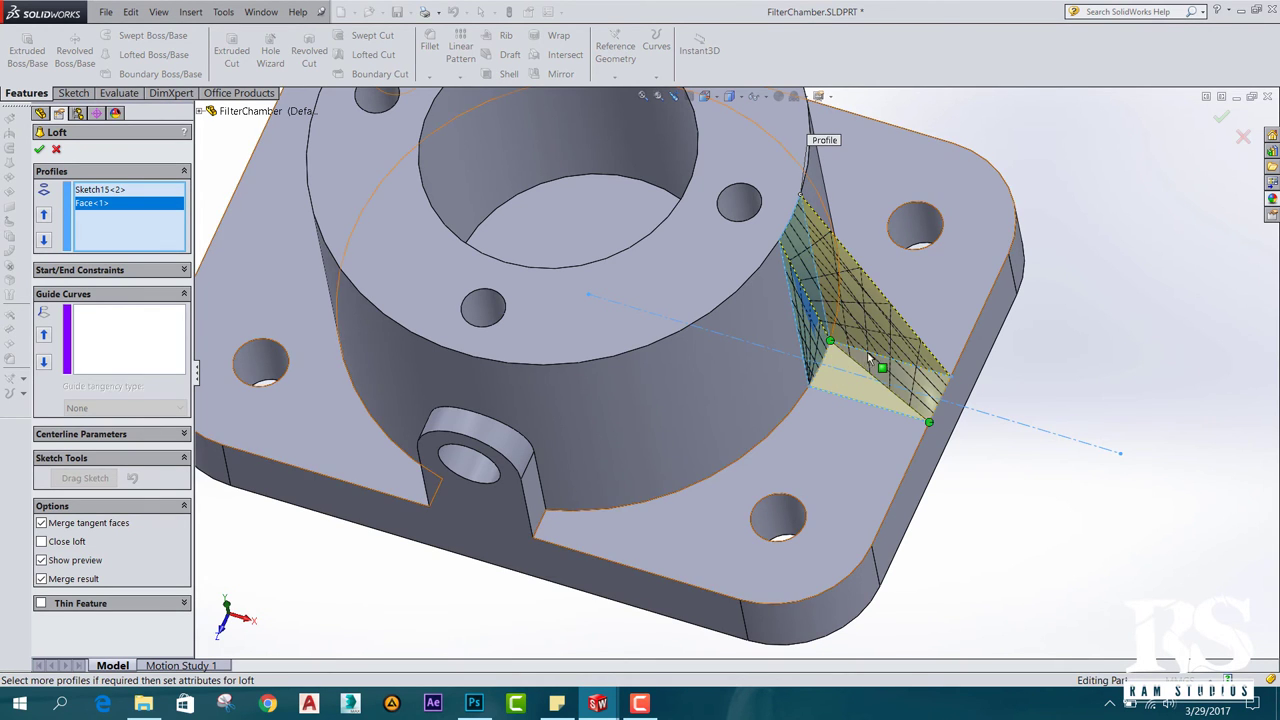
mouse_move(991, 391)
middle_down()
mouse_move(947, 337)
mouse_move(841, 374)
middle_up()
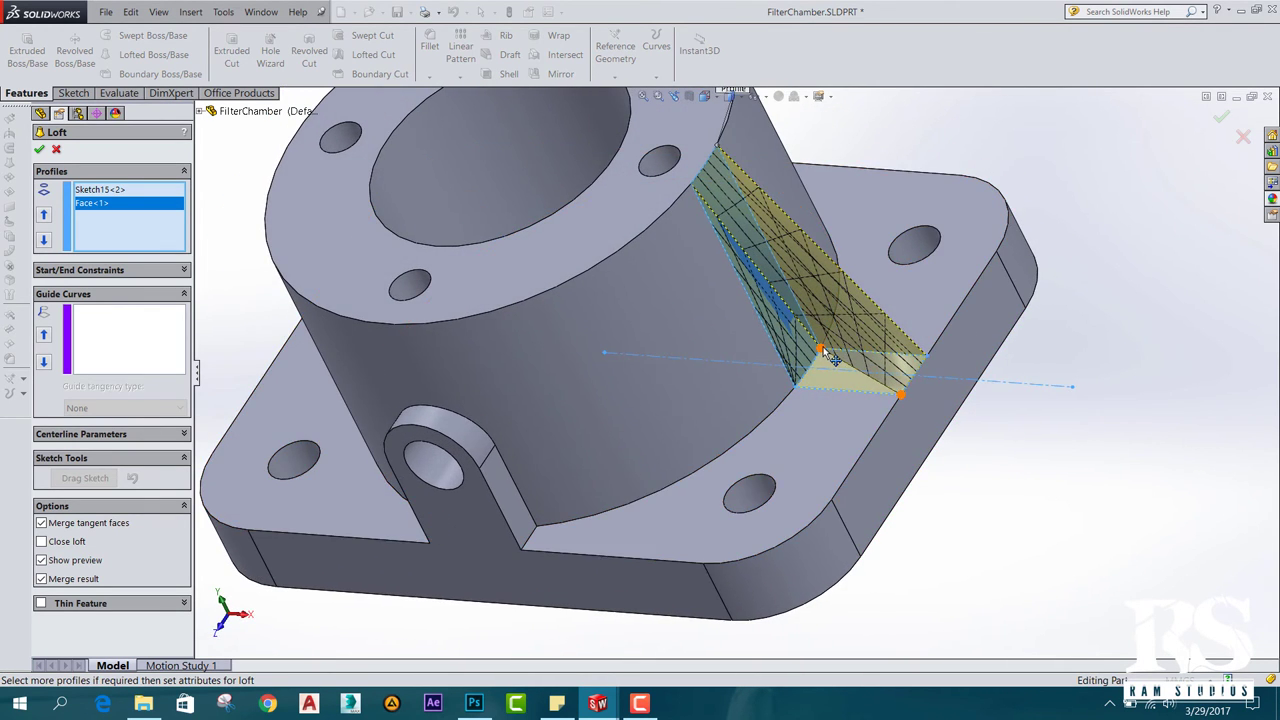
drag(803, 382, 690, 183)
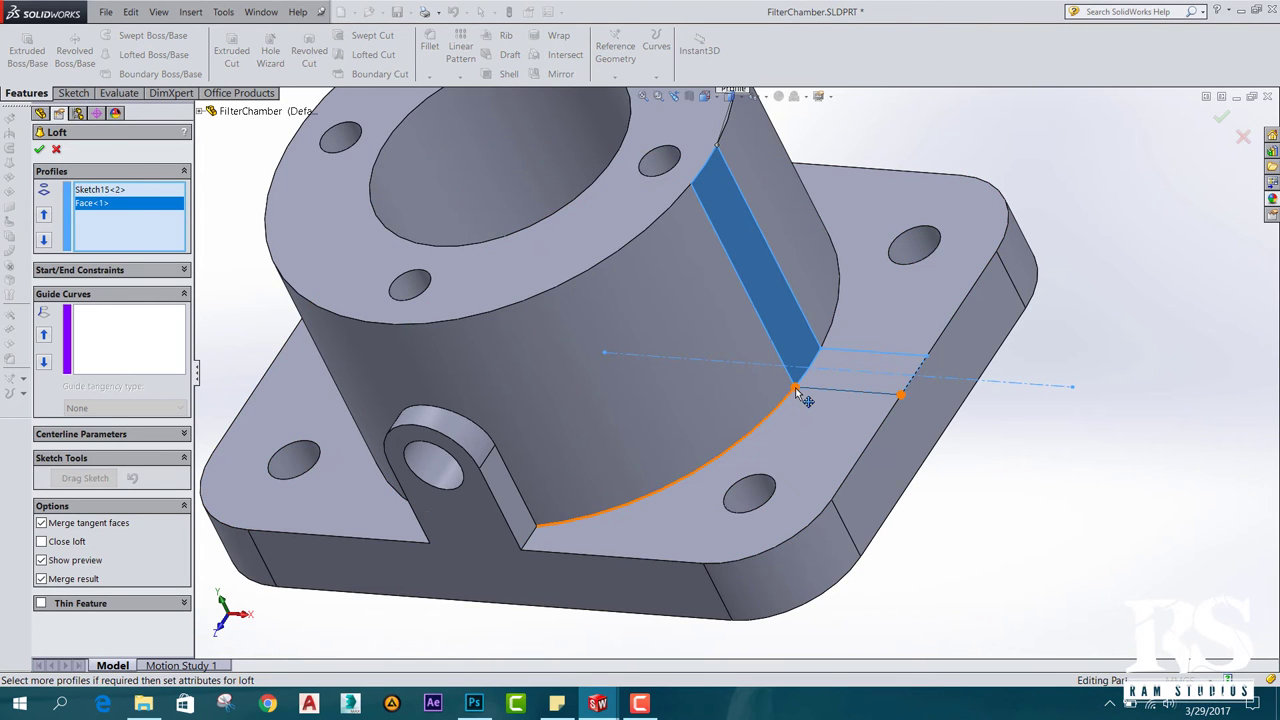
middle_drag(1036, 335, 1043, 334)
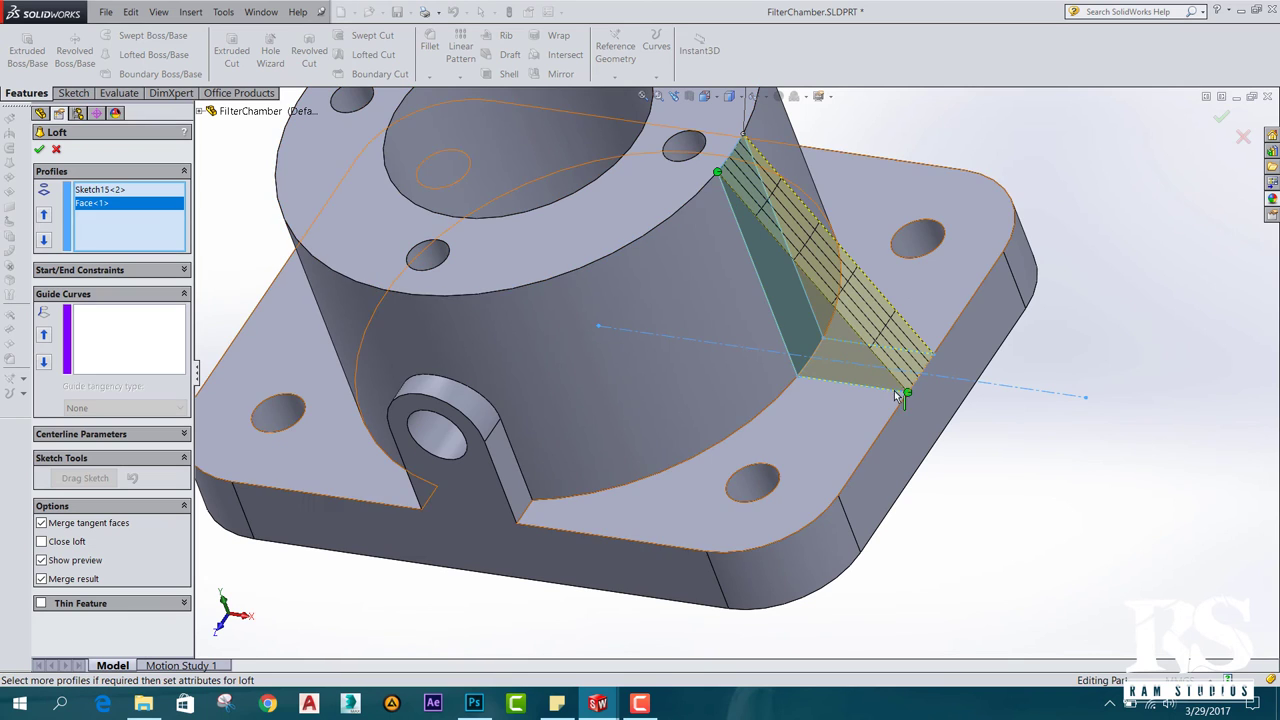
mouse_move(890, 385)
mouse_down()
mouse_move(912, 368)
mouse_move(938, 390)
mouse_up()
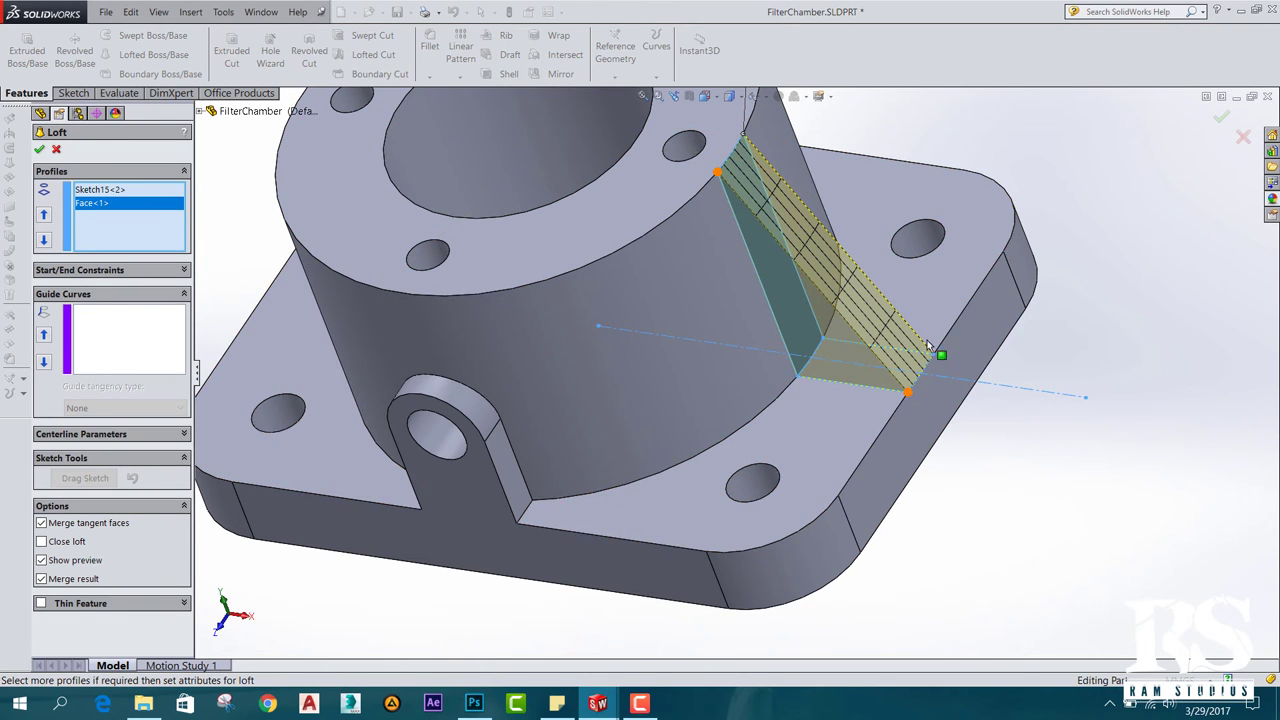
middle_drag(937, 385, 1038, 367)
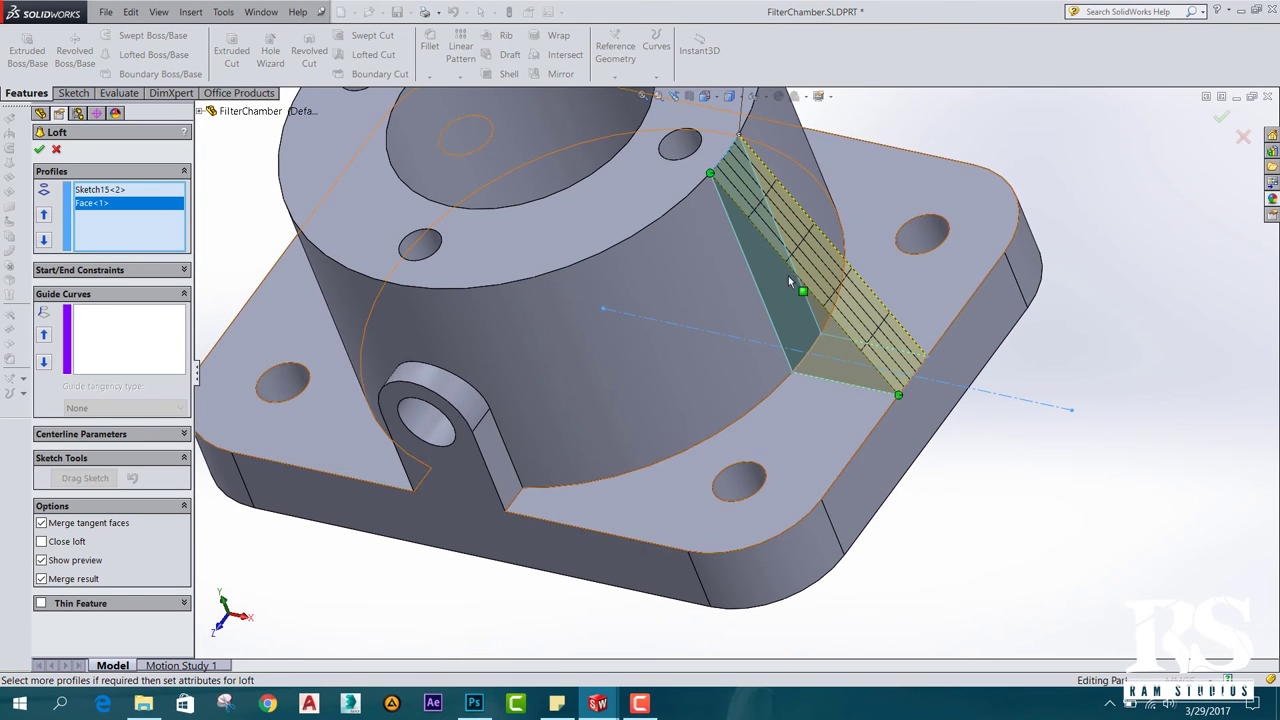
click(39, 150)
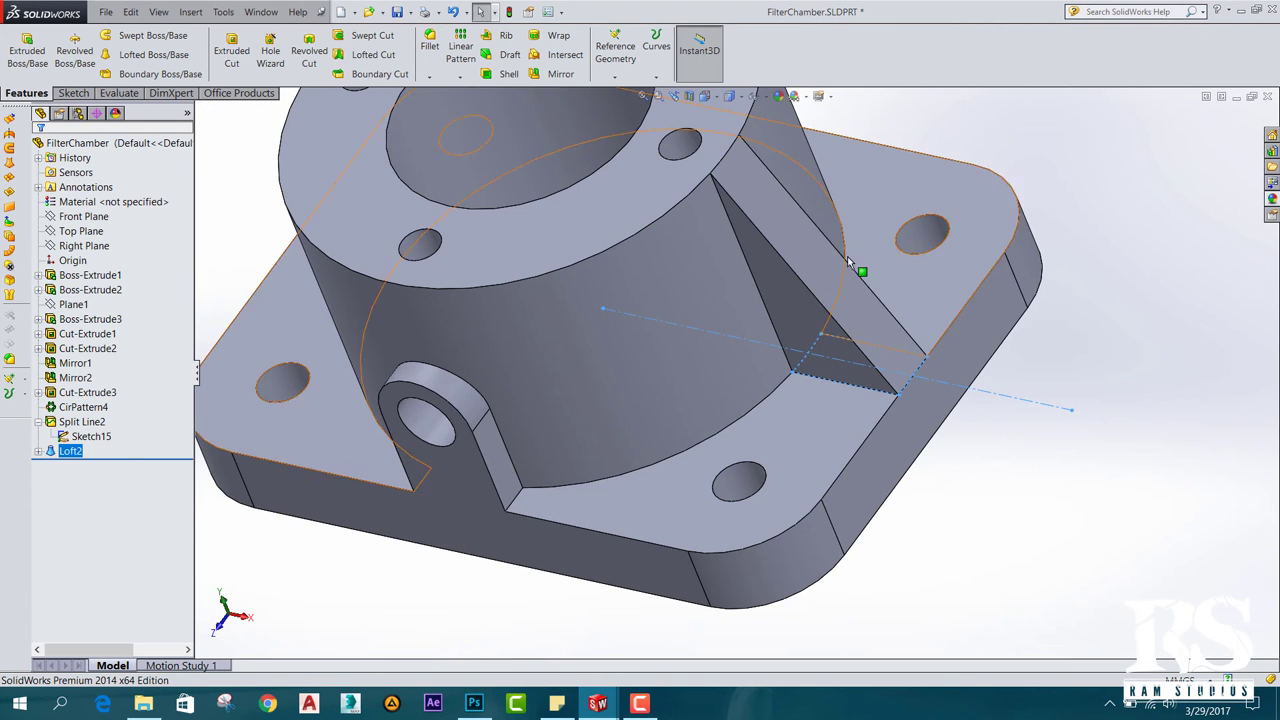
Inspect the new web from several angles, then bring up the open SolidWorks documents.
mouse_move(640, 380)
middle_down()
mouse_move(735, 372)
mouse_move(805, 485)
middle_up()
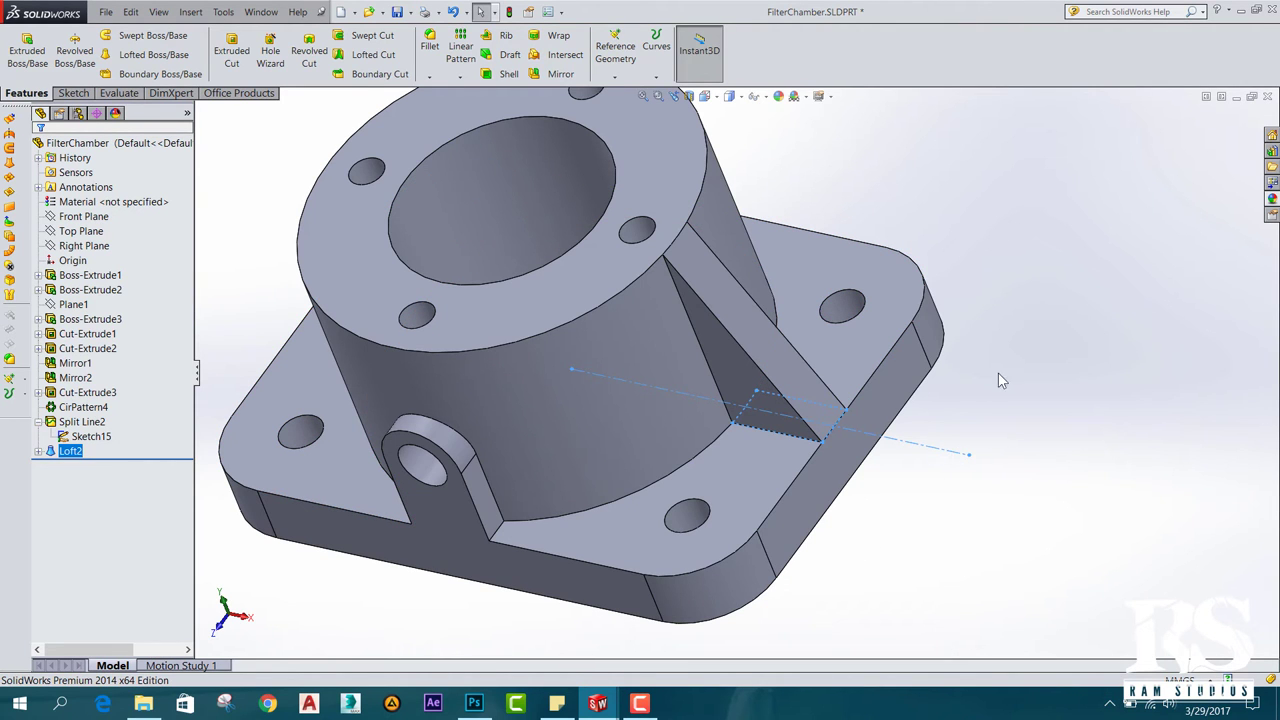
middle_drag(998, 373, 1030, 446)
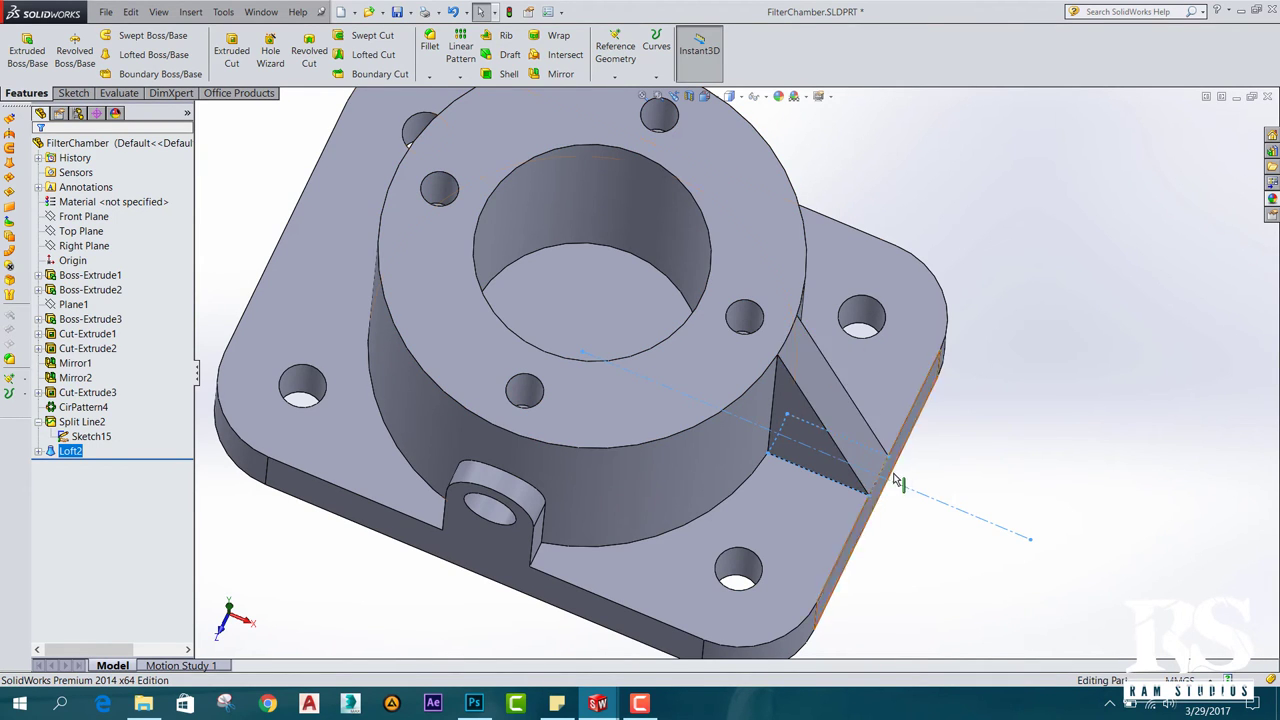
click(599, 704)
Switch to CoverPlate and start Sketch4 on its flat flange face.
click(598, 660)
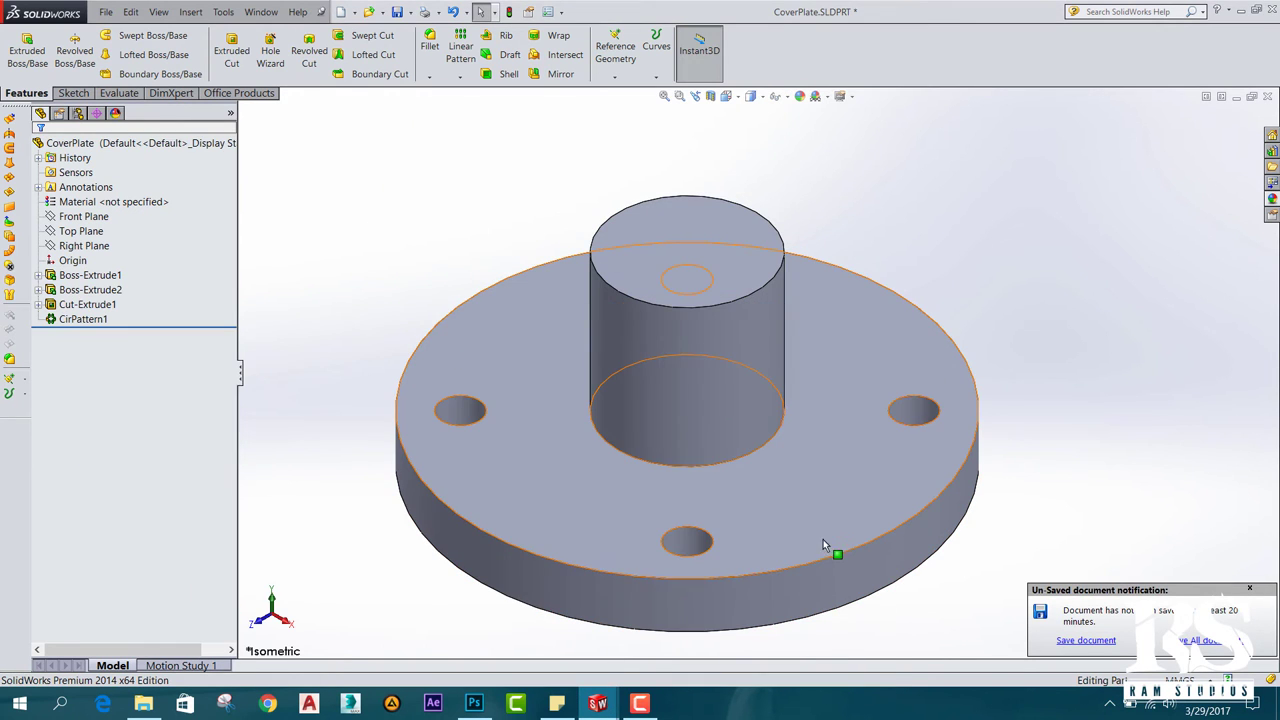
middle_drag(1010, 466, 980, 551)
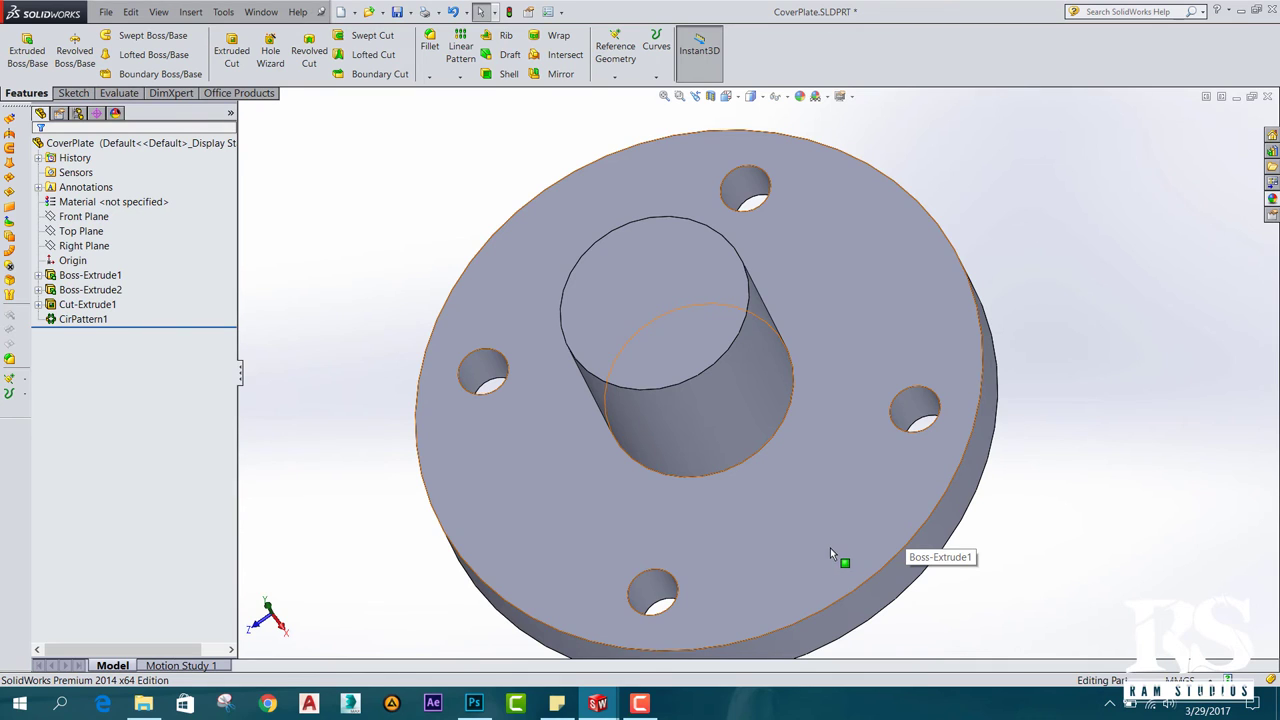
click(836, 511)
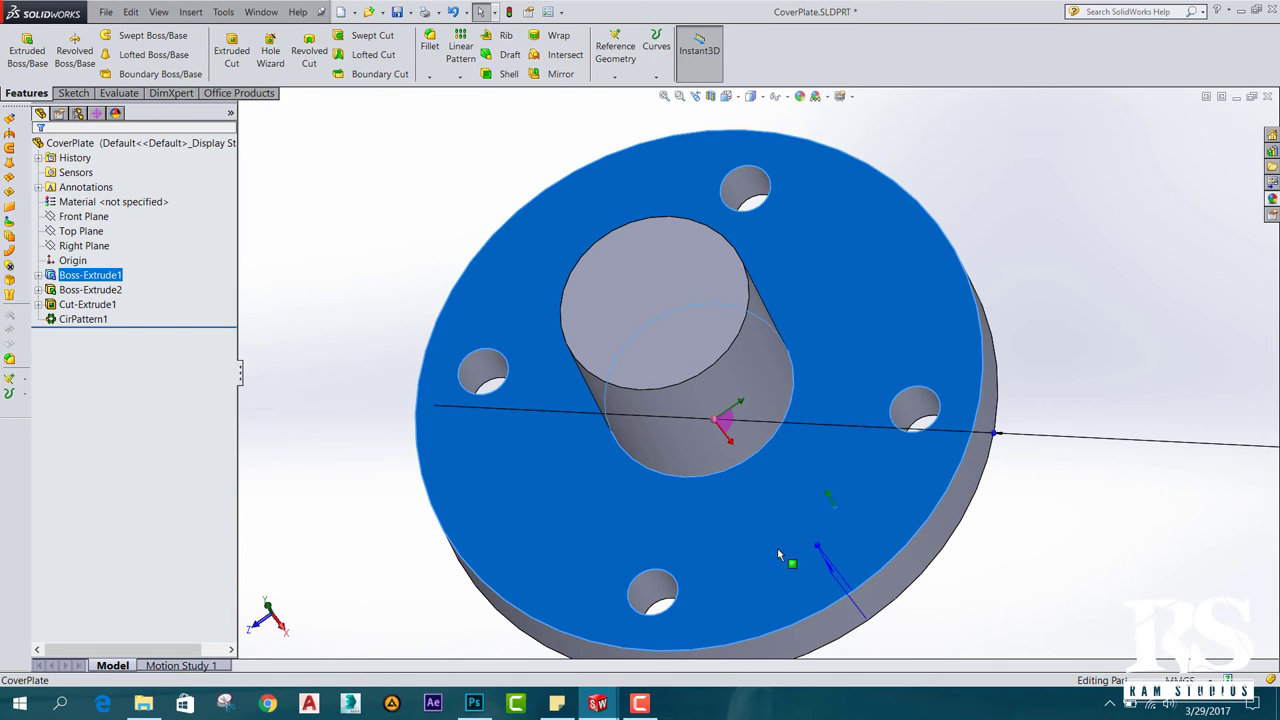
right_click(831, 480)
click(851, 320)
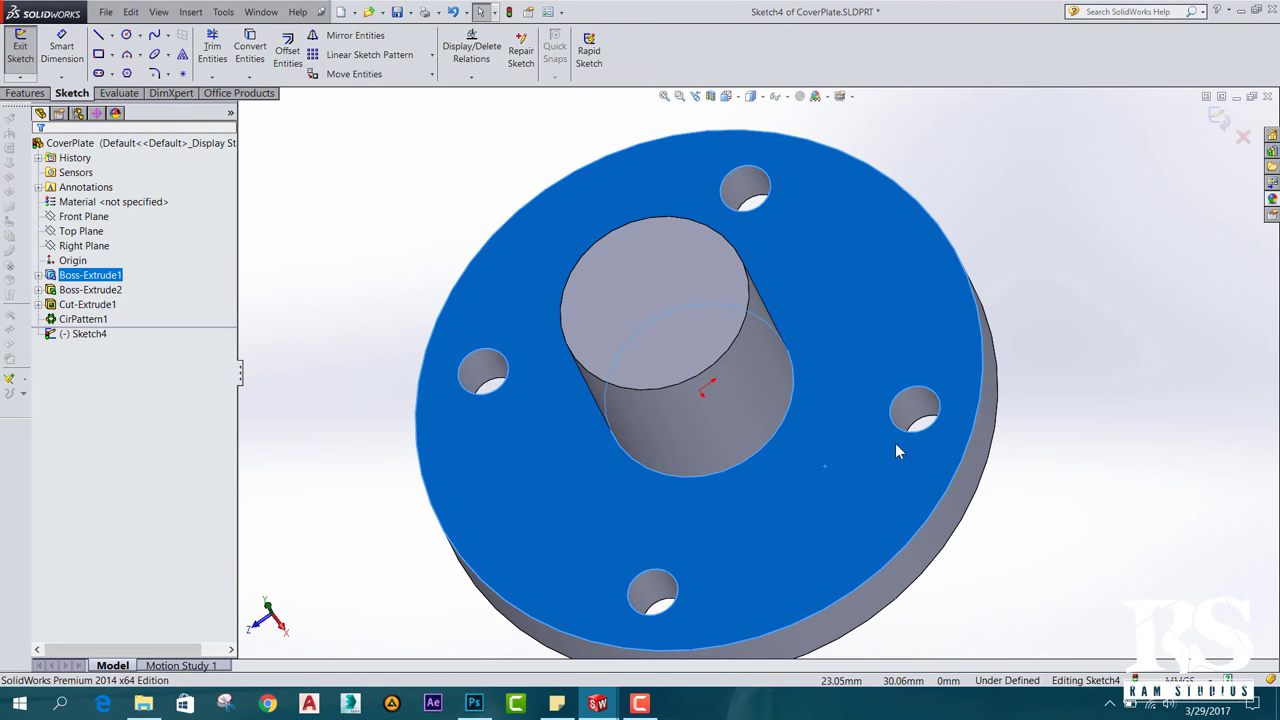
View the flange face head-on and draw a horizontal centerline from the origin.
key(space)
click(1006, 563)
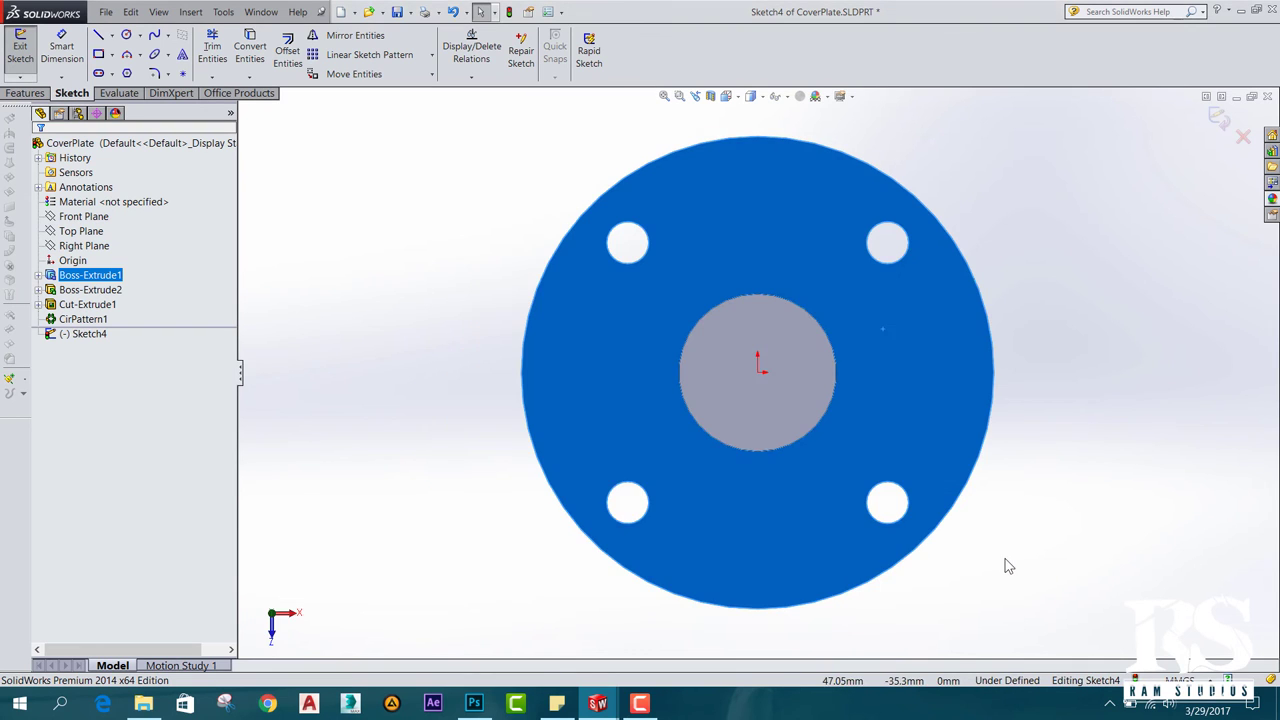
scroll(993, 360, down, 2)
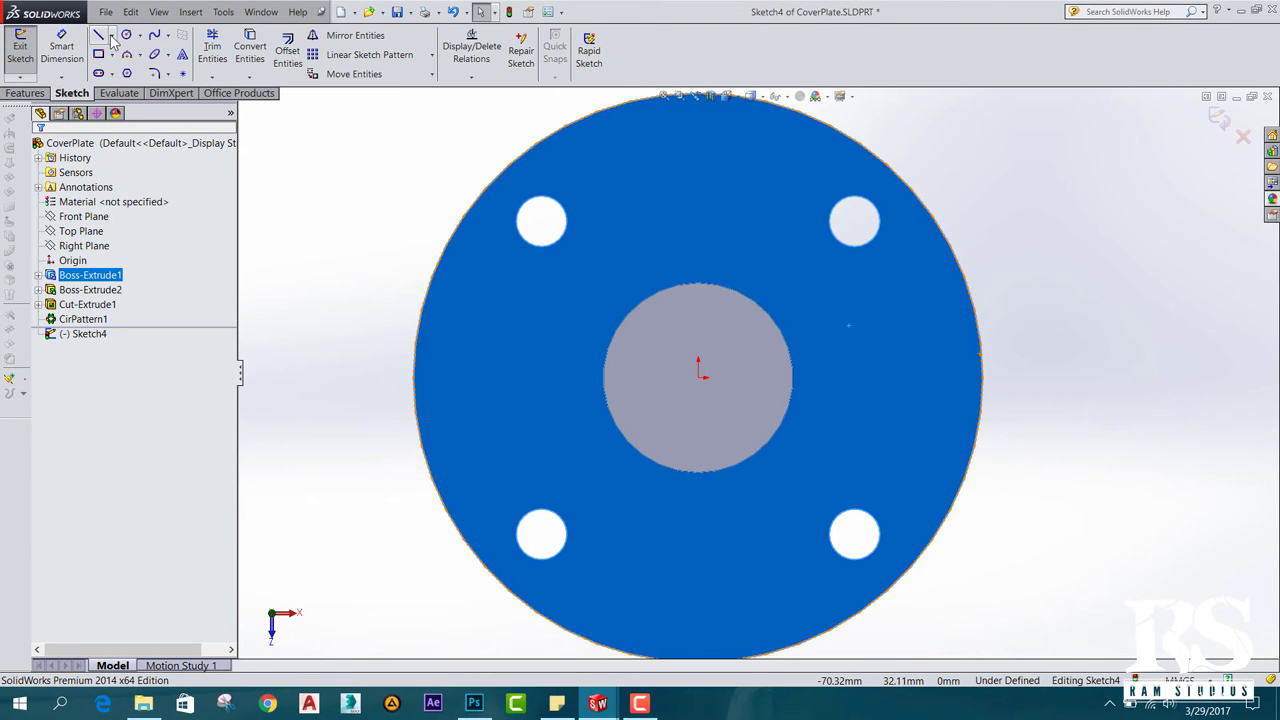
click(136, 74)
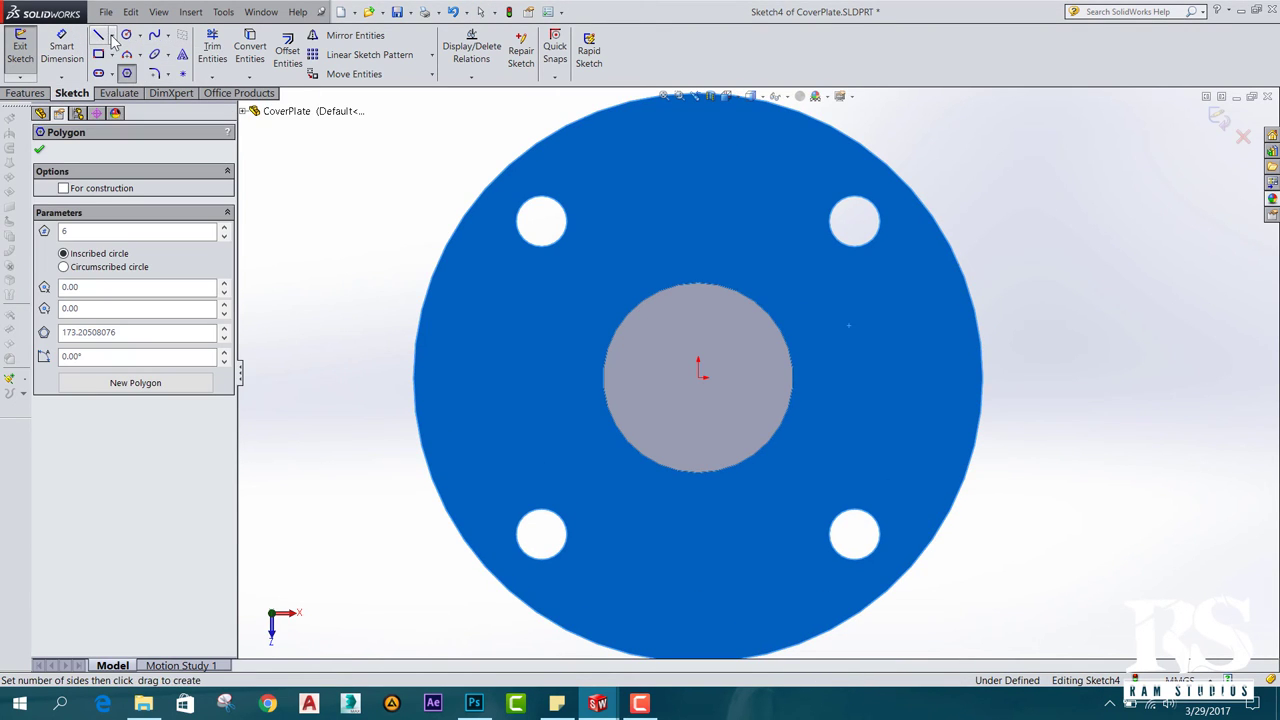
click(112, 34)
click(135, 68)
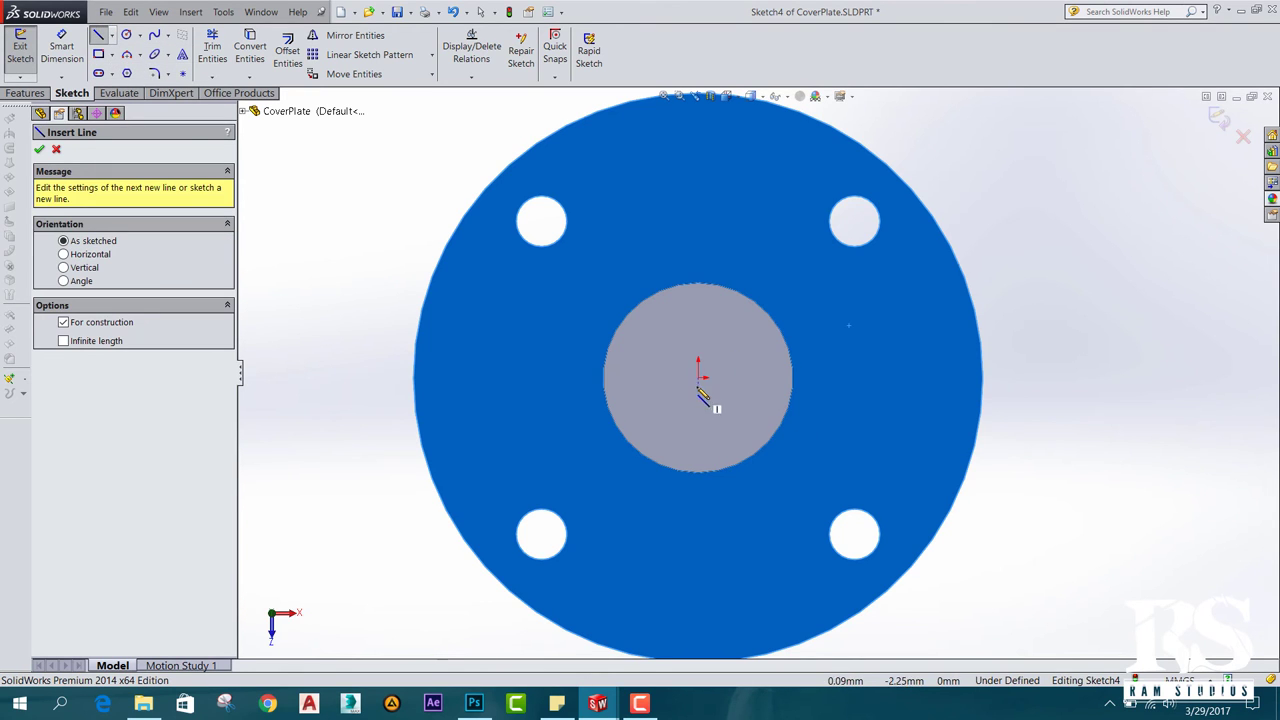
drag(698, 378, 1097, 377)
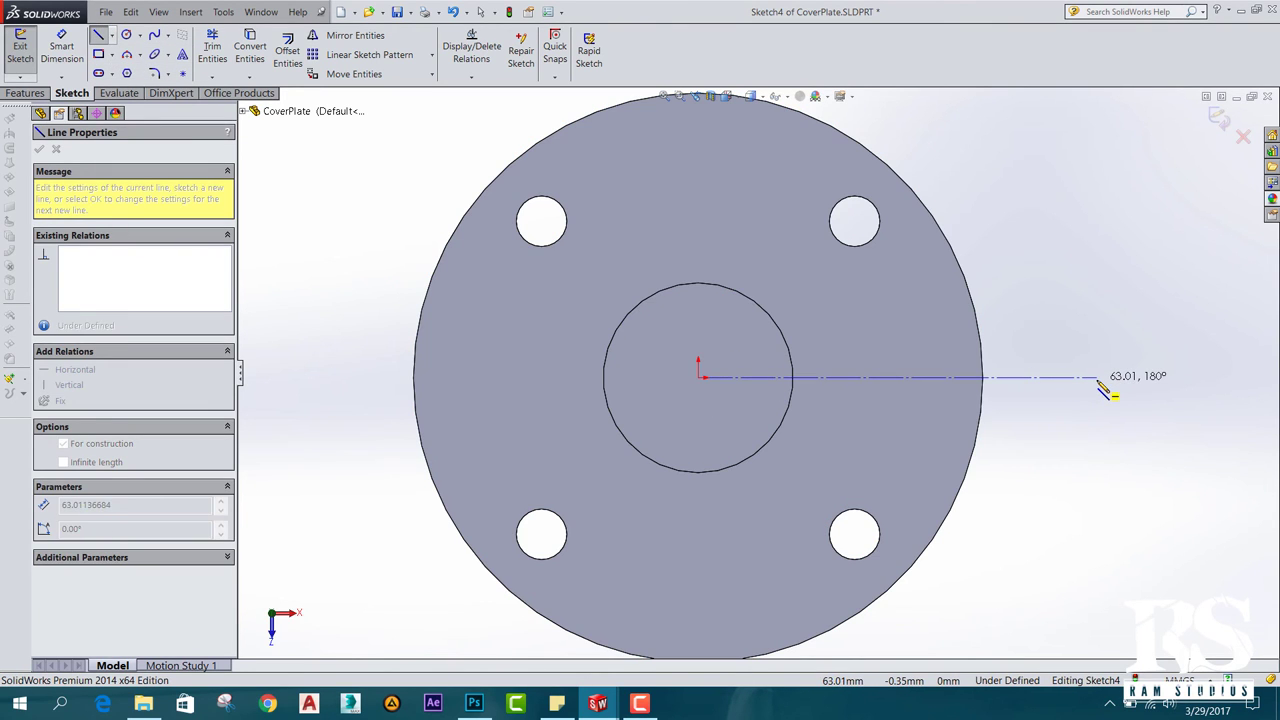
key(Escape)
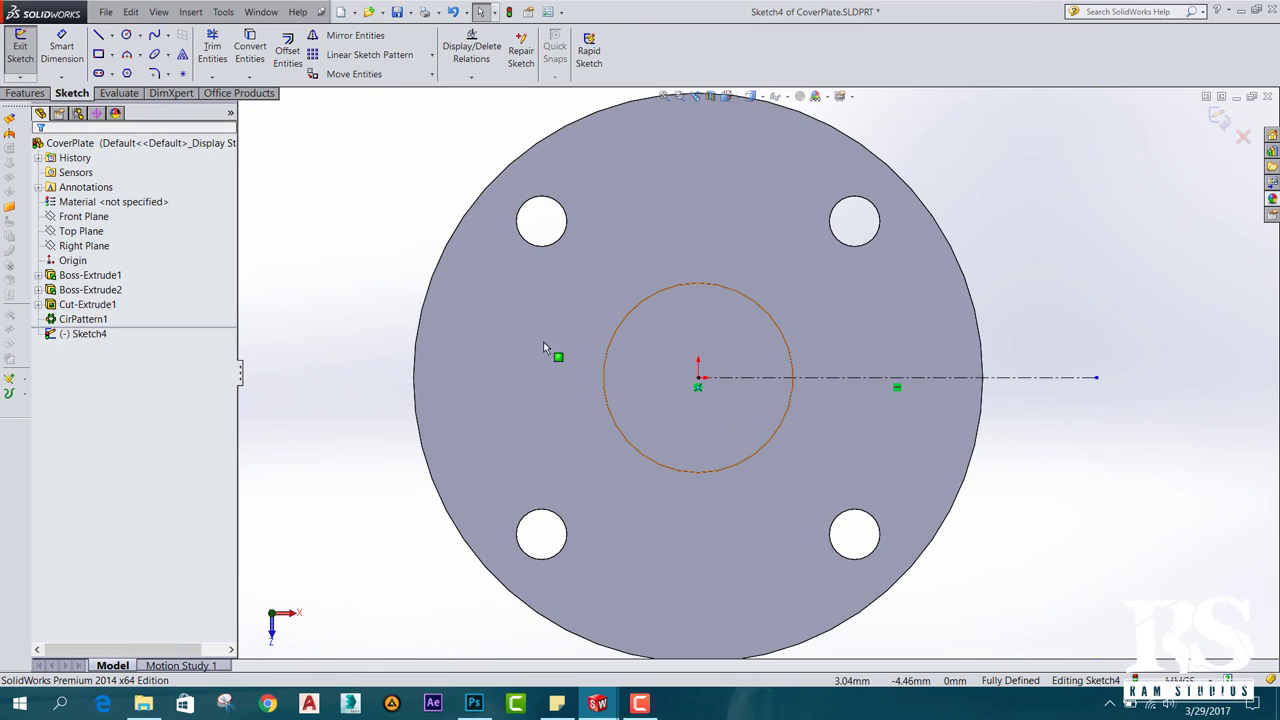
Draw two horizontal rib lines above and below the centerline, right of the boss.
click(98, 34)
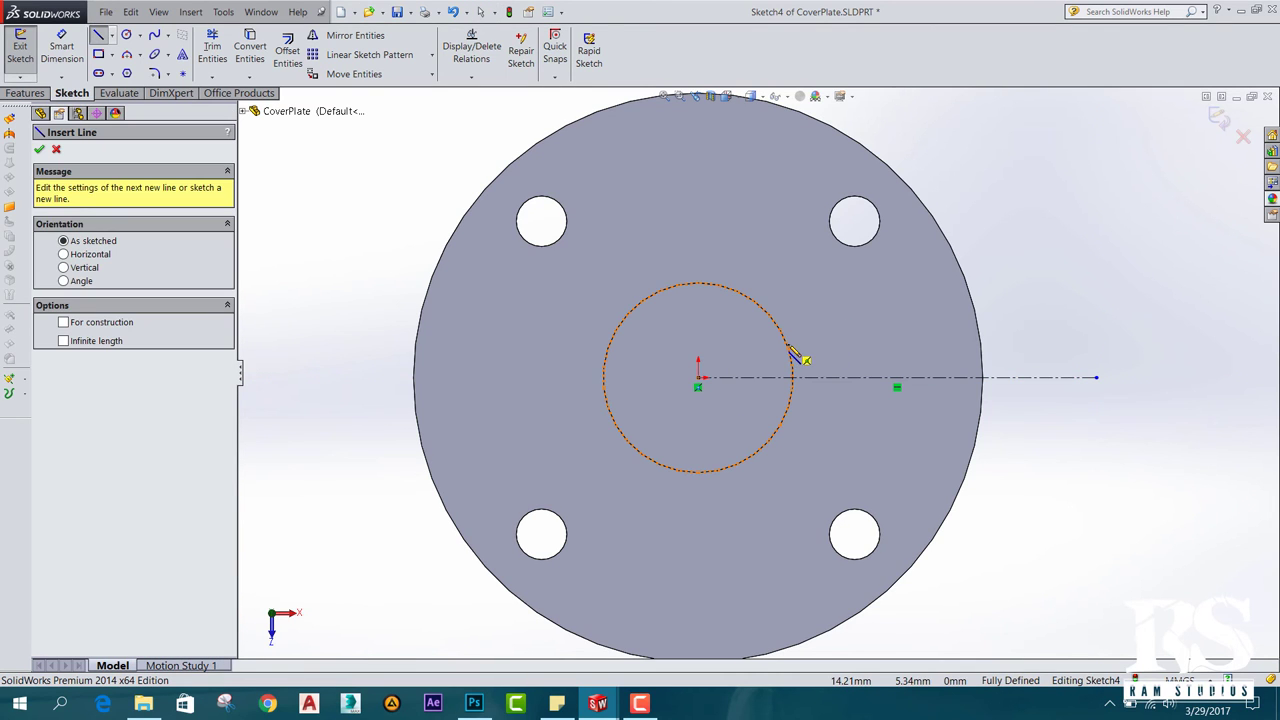
click(698, 284)
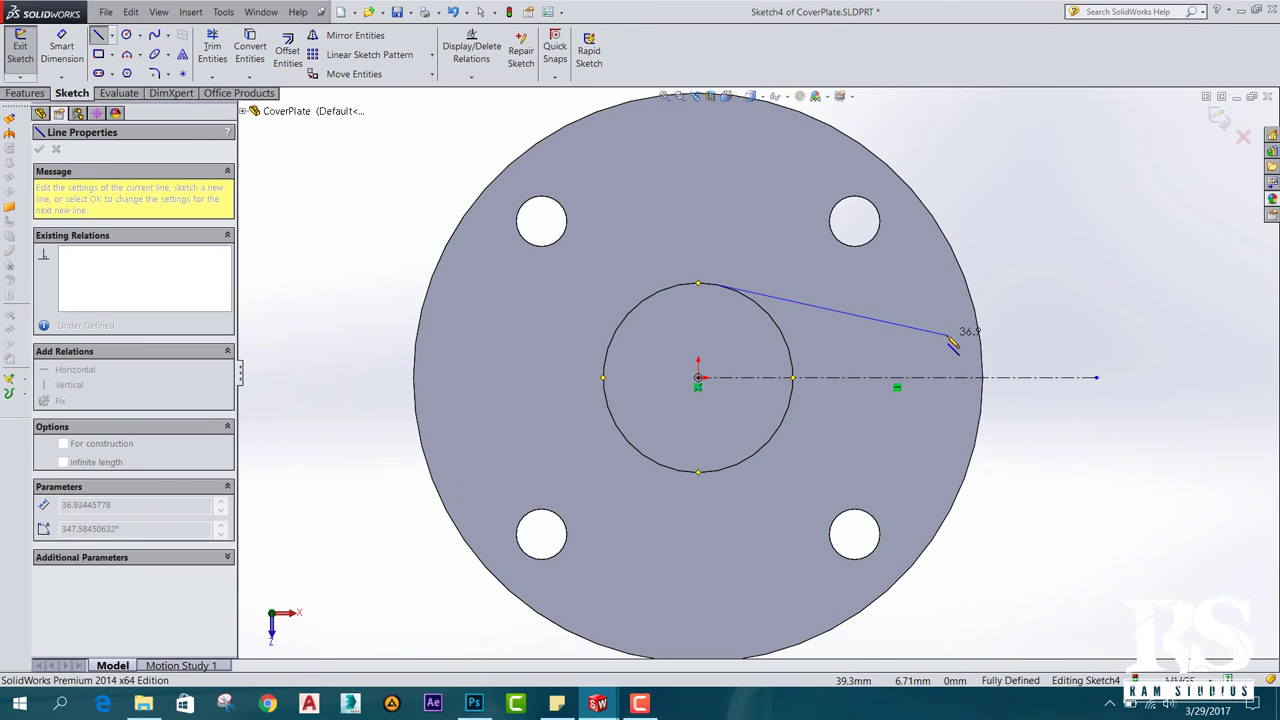
key(Escape)
click(98, 34)
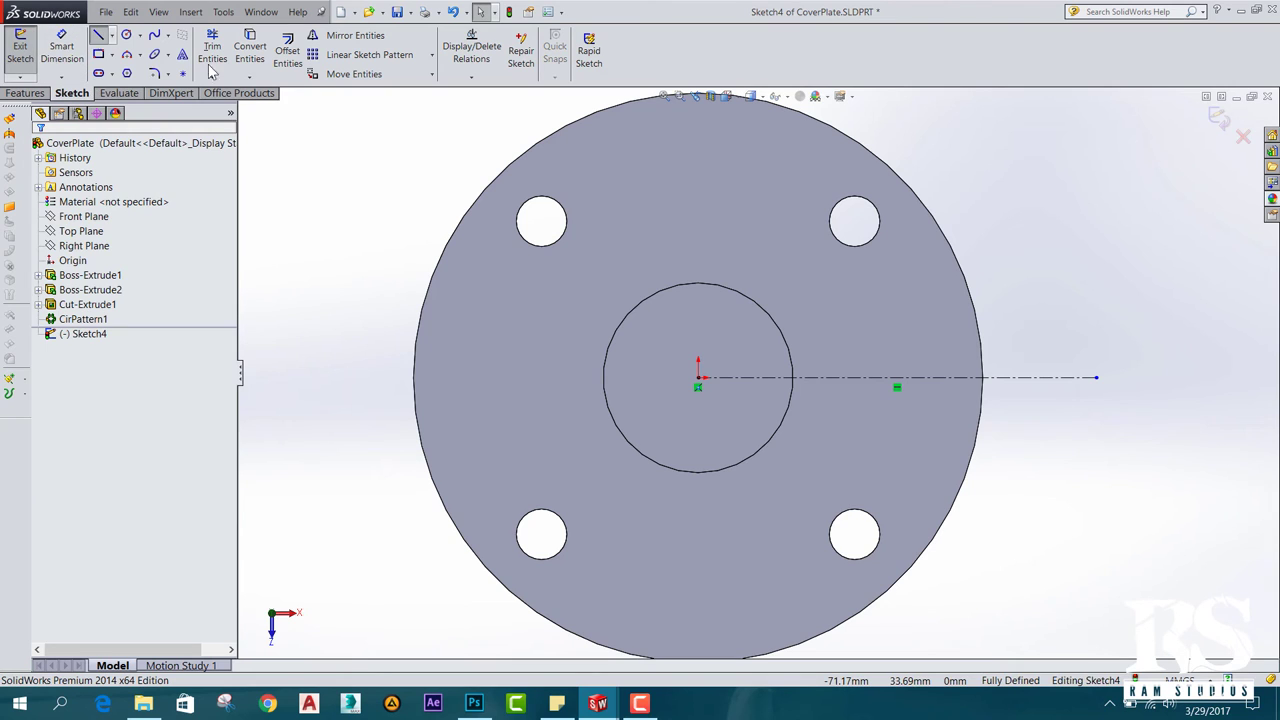
click(803, 346)
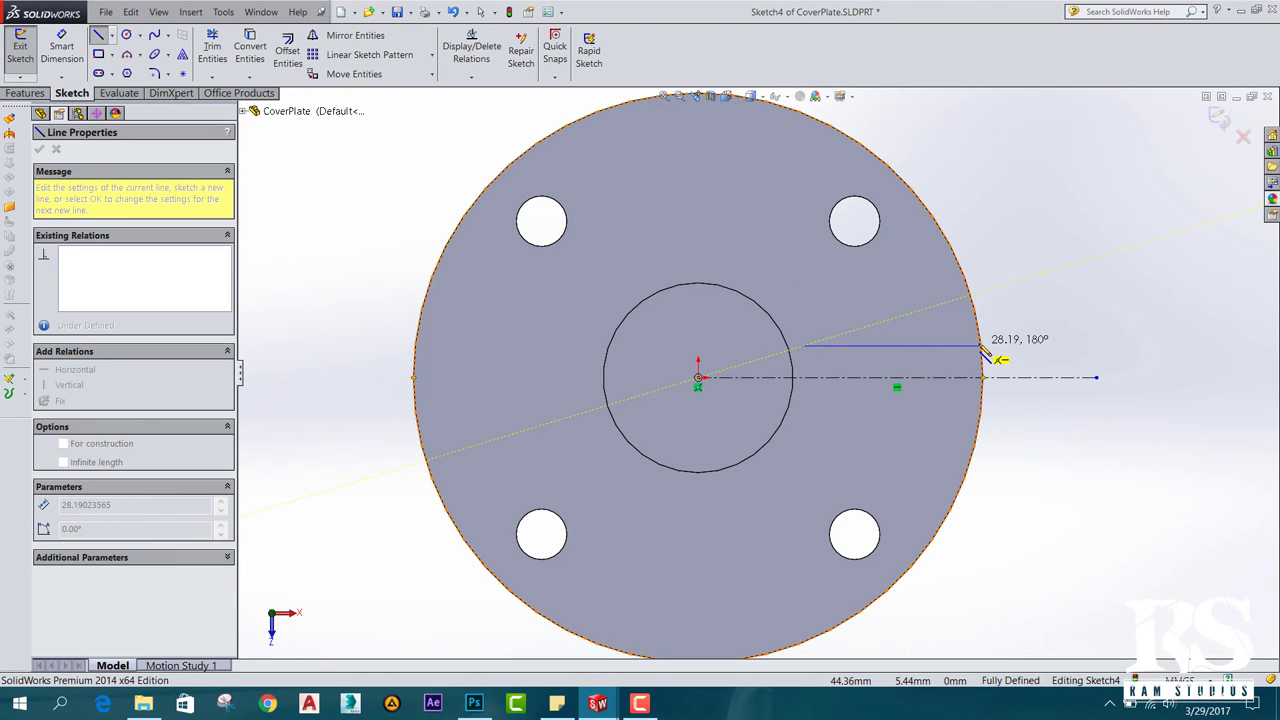
key(Escape)
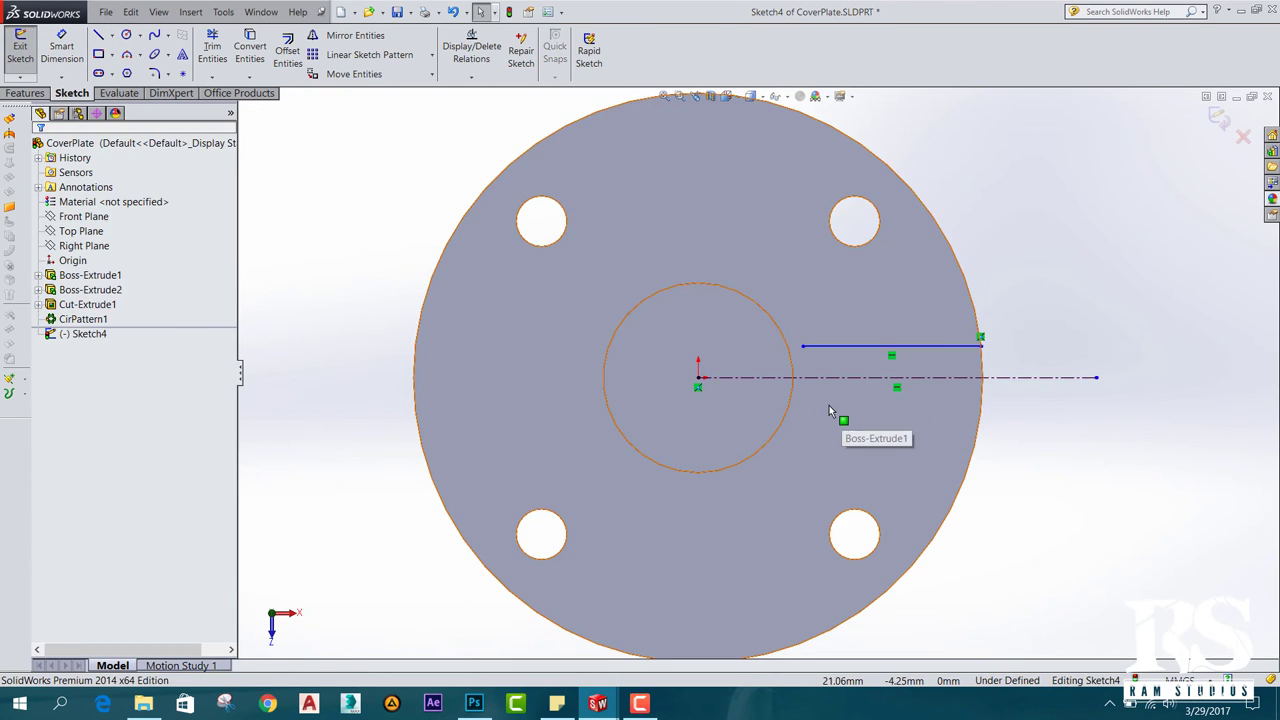
key(l)
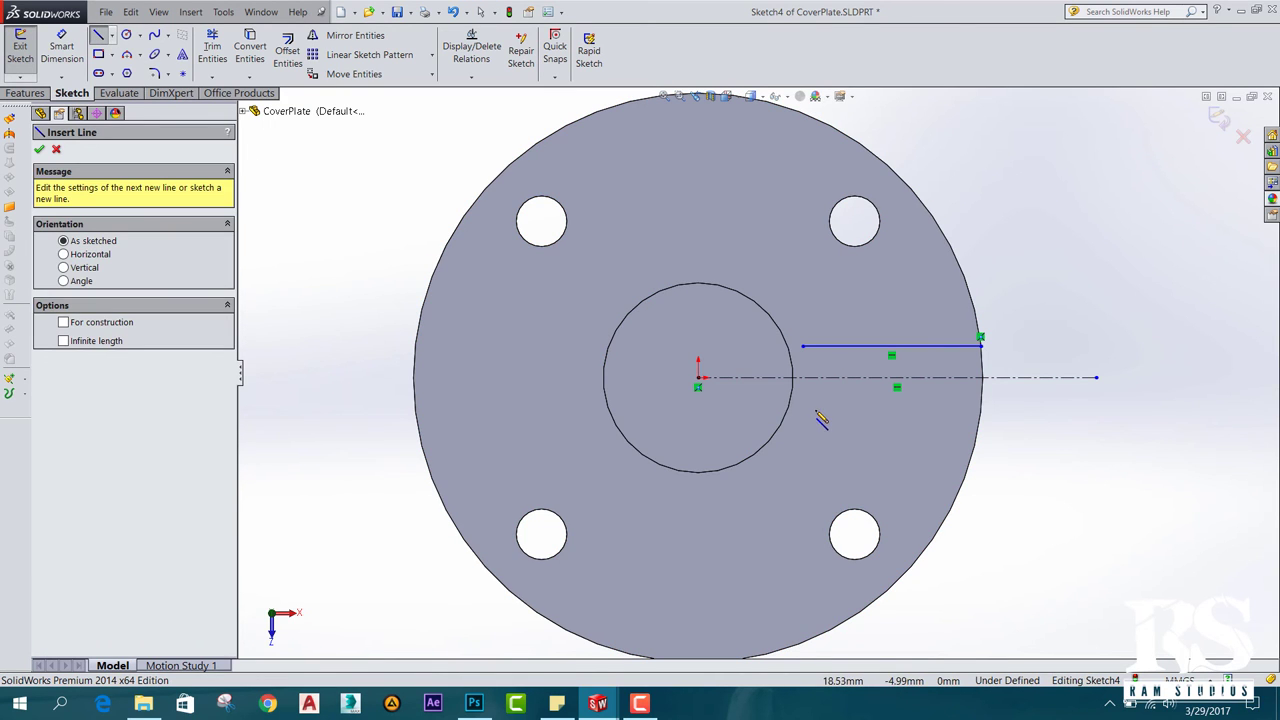
click(810, 409)
click(962, 409)
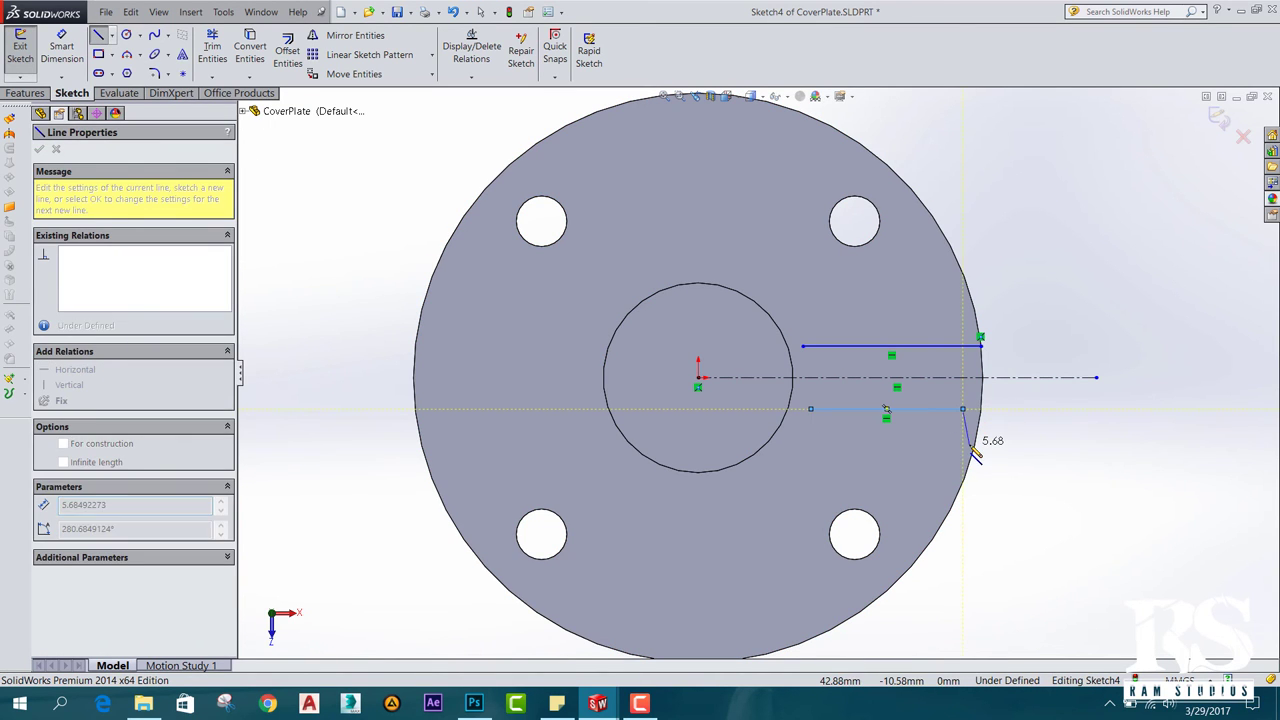
key(Escape)
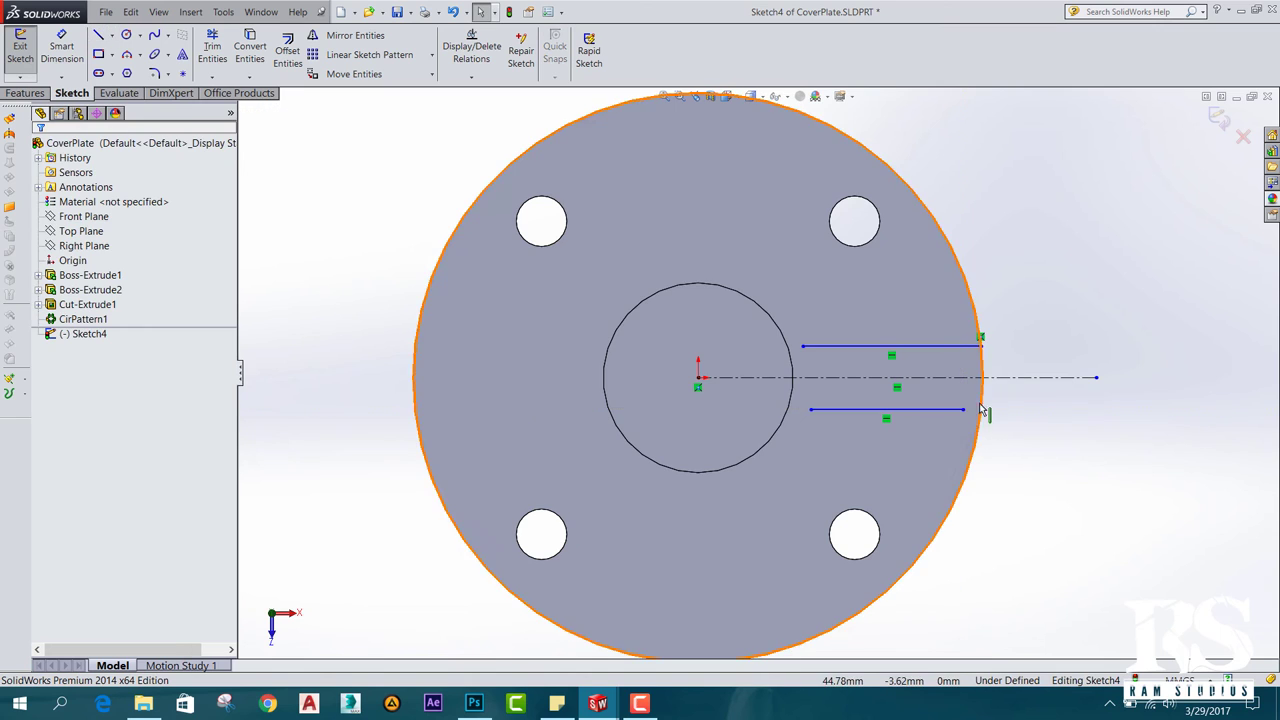
click(981, 346)
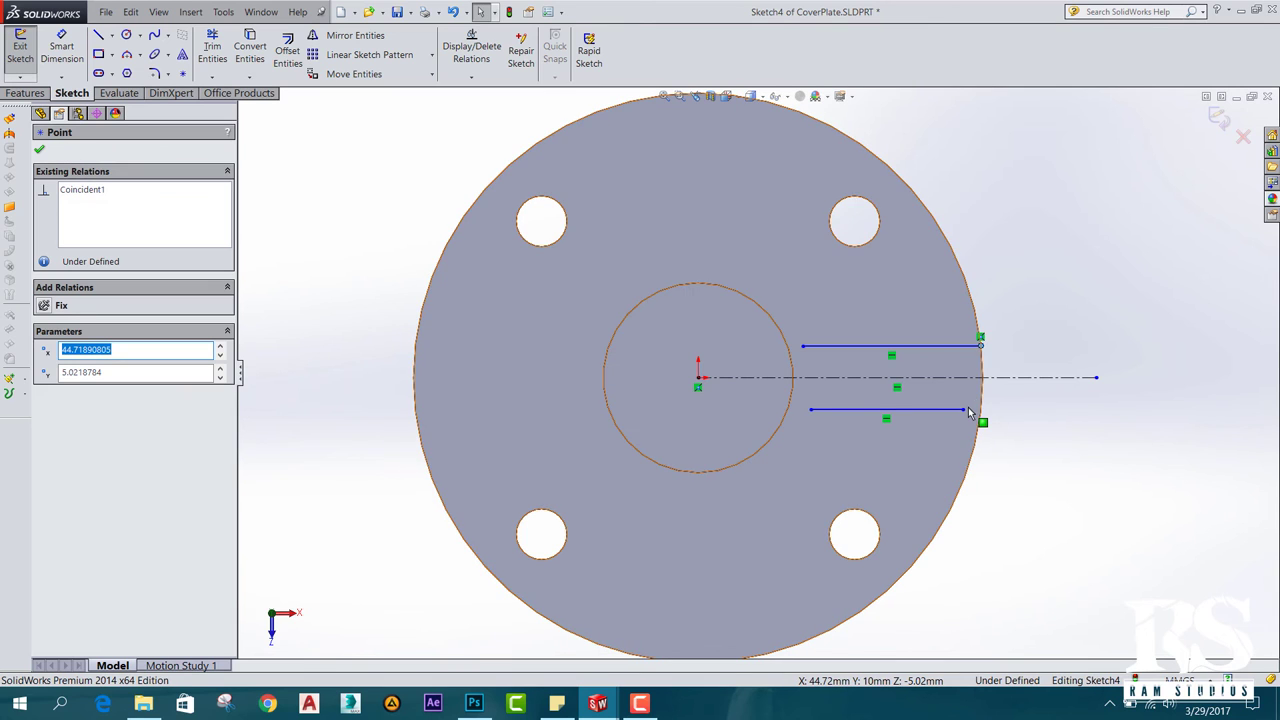
Make the rib line endpoints coincident with the outer edge and the boss circle.
click(964, 409)
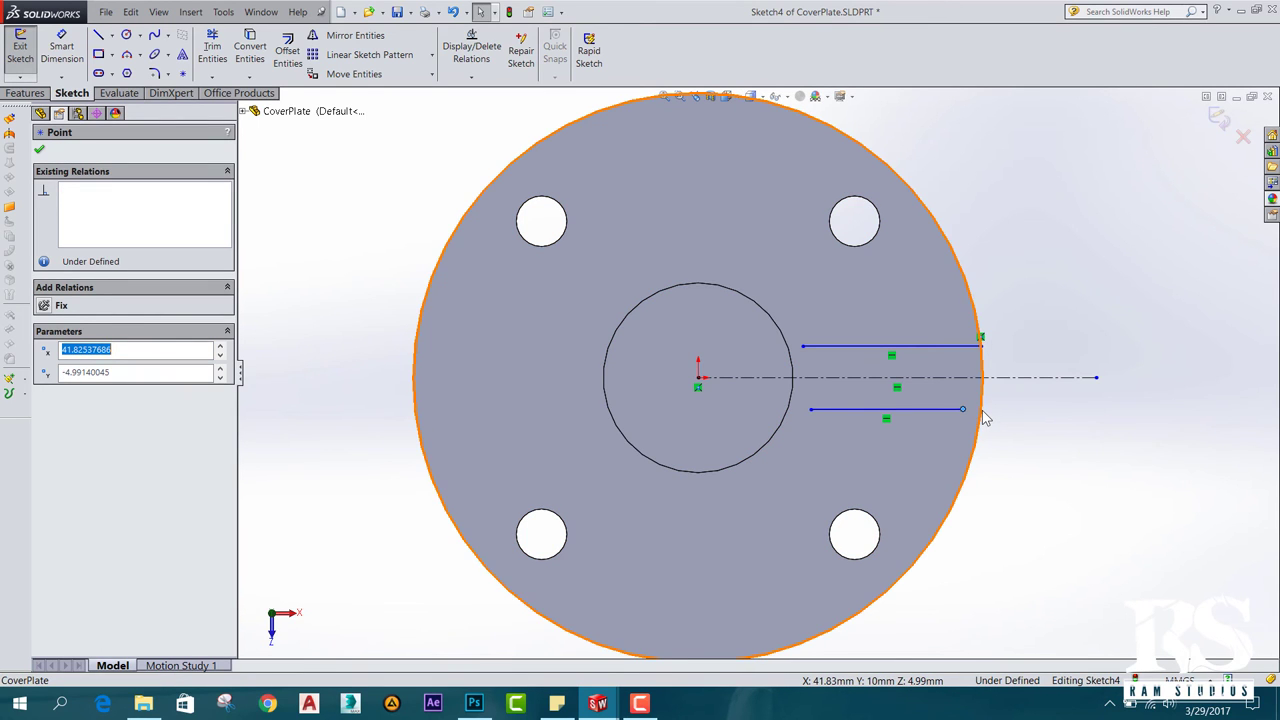
ctrl+click(984, 416)
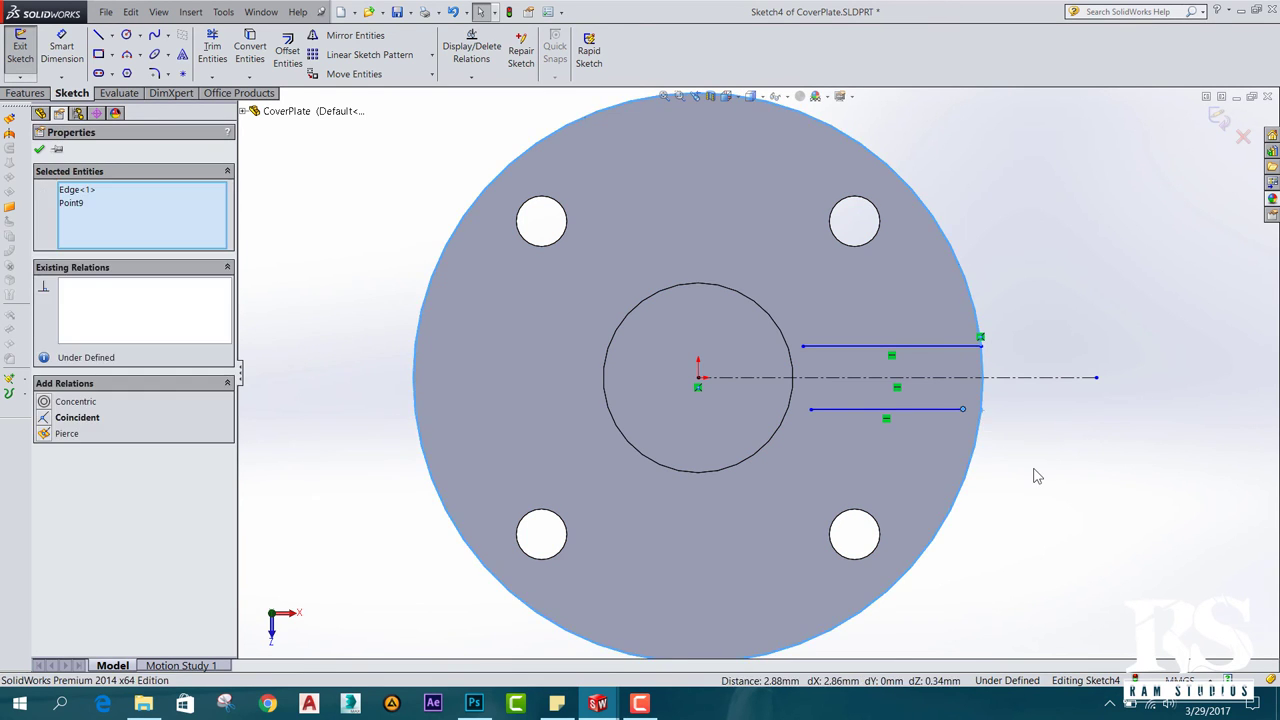
click(43, 420)
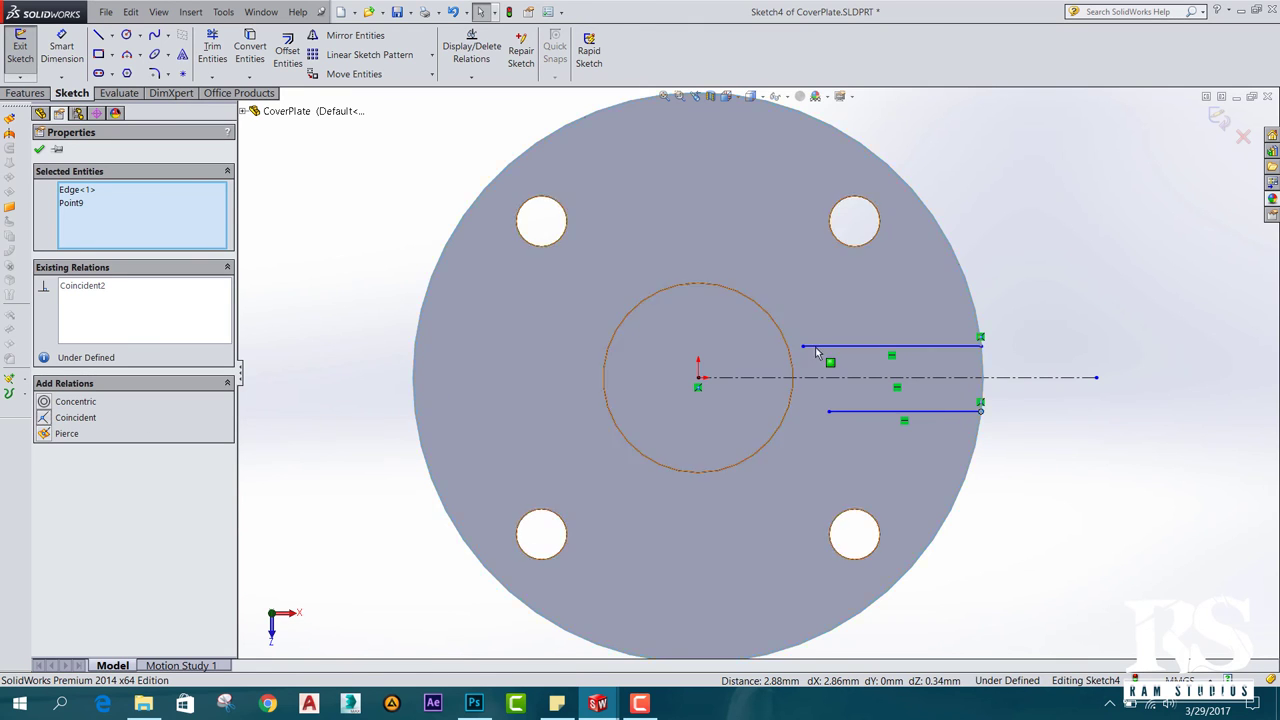
click(829, 411)
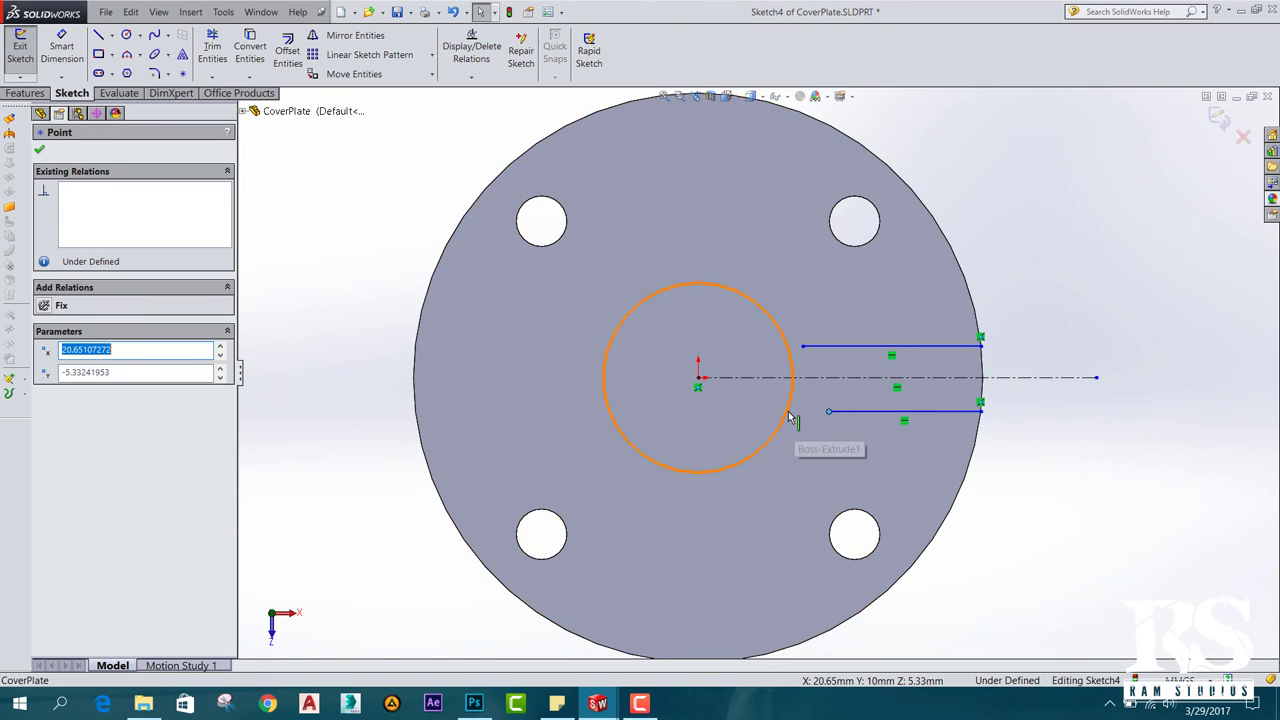
ctrl+click(779, 430)
click(53, 420)
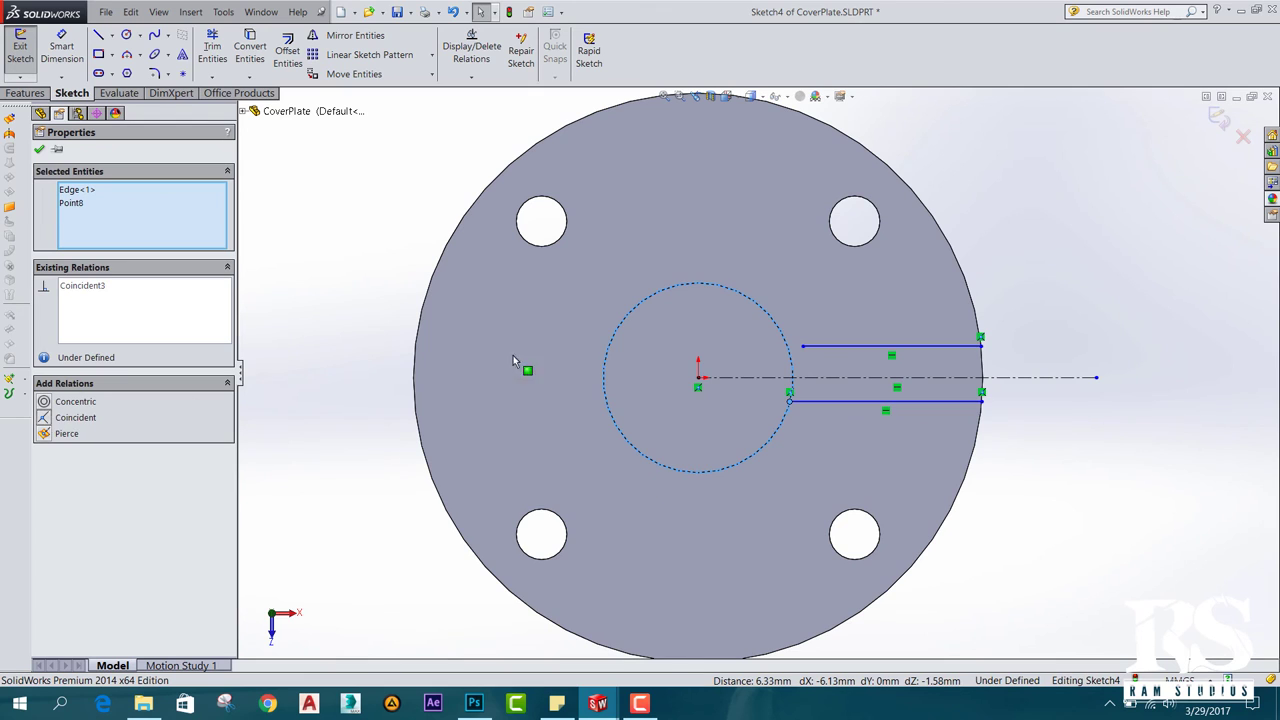
click(803, 346)
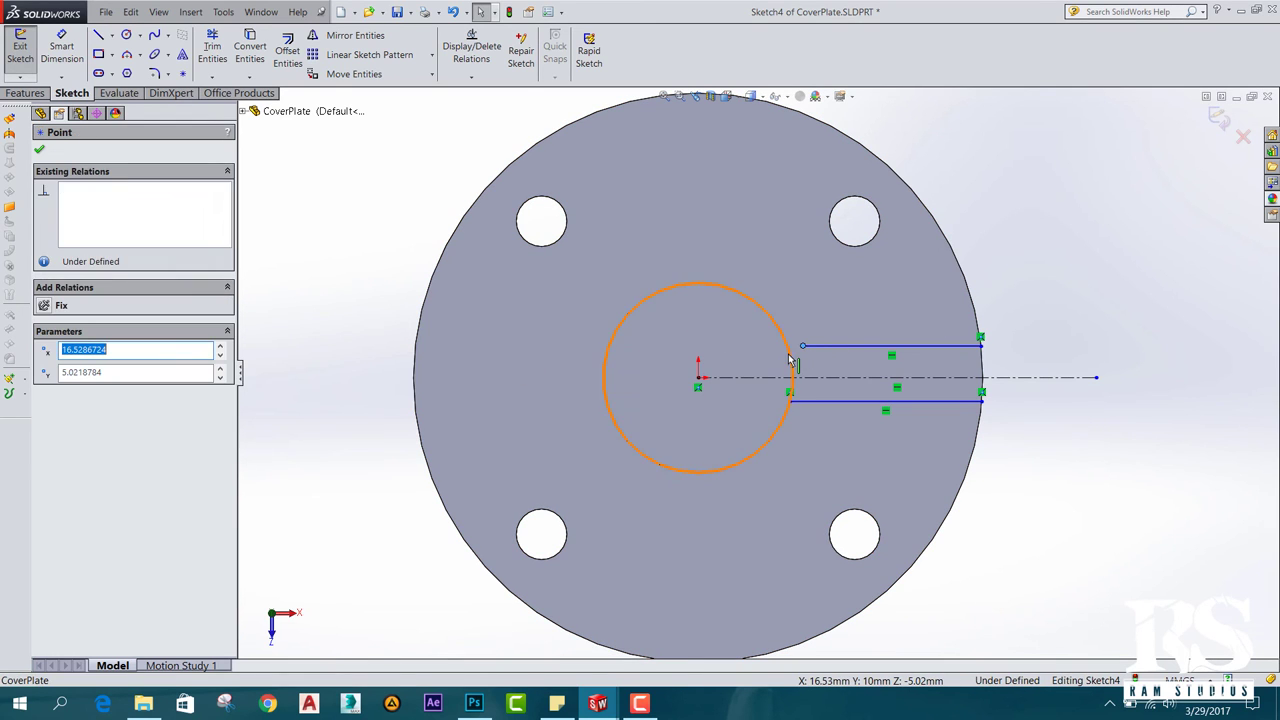
ctrl+click(792, 362)
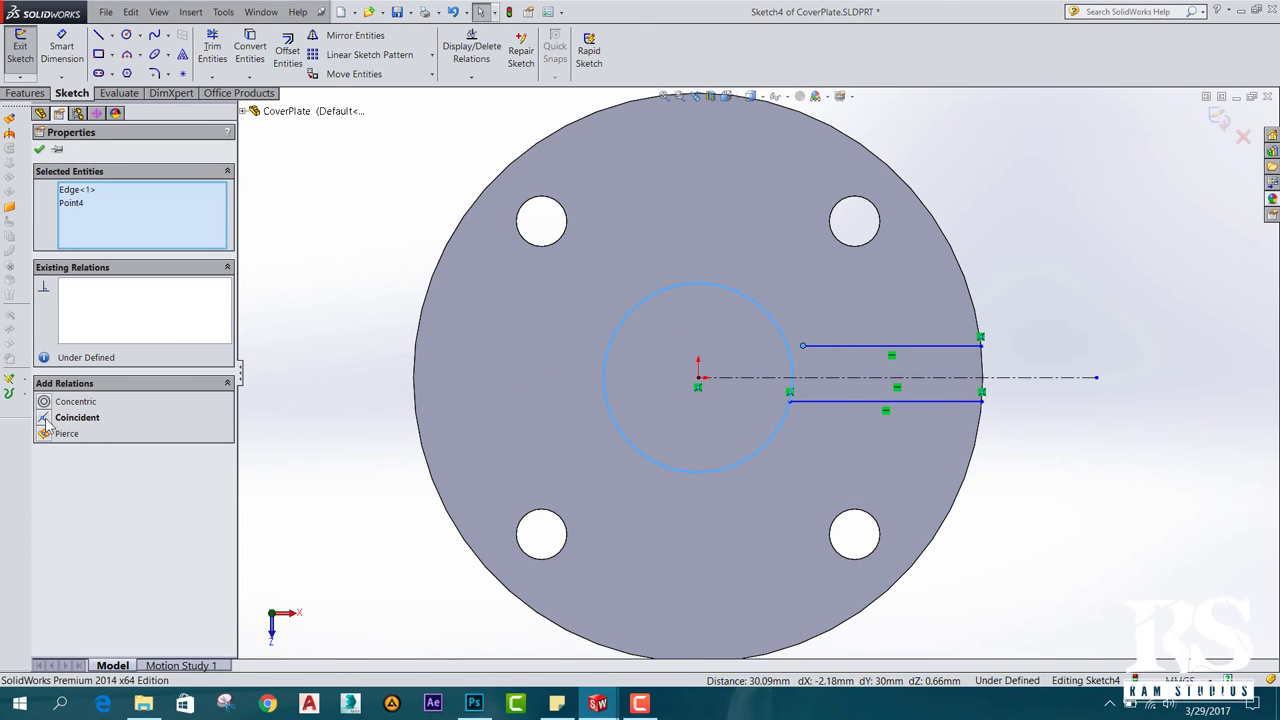
click(44, 420)
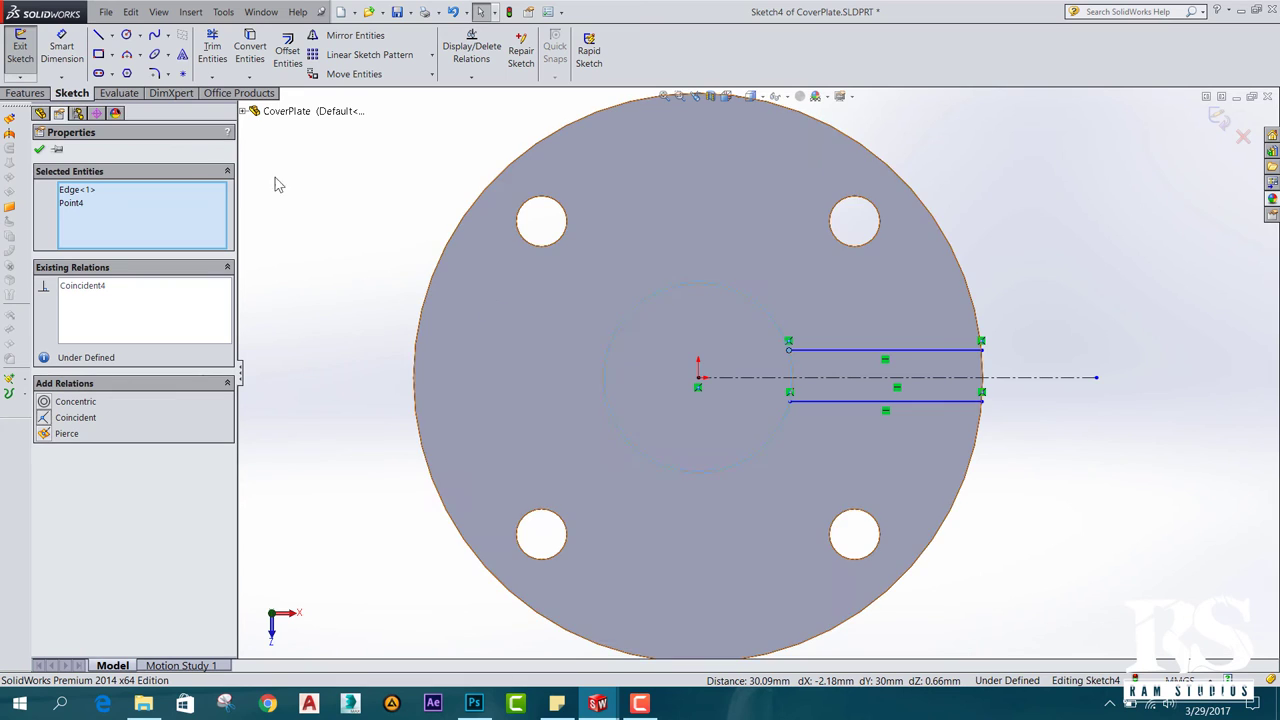
click(40, 150)
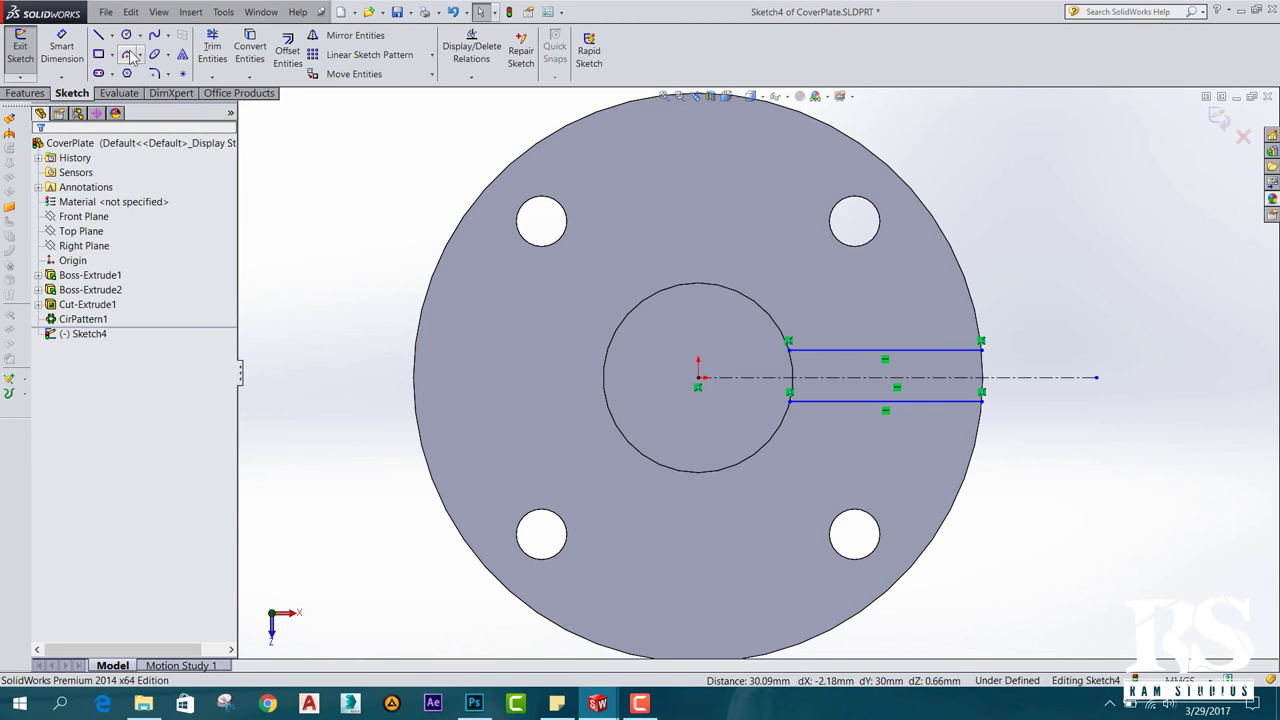
Close the rib outline with 3-point arcs along the boss circle (left ends) and the plate's outer edge (right ends).
click(129, 55)
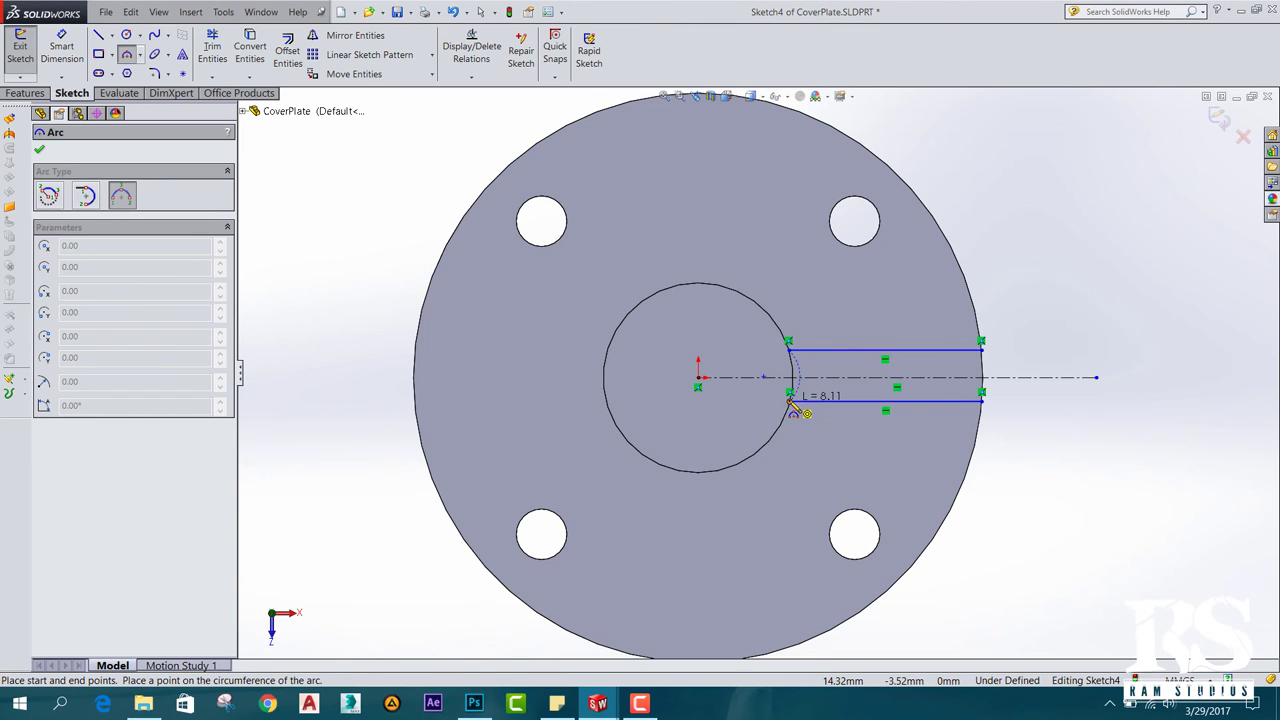
click(790, 391)
click(798, 380)
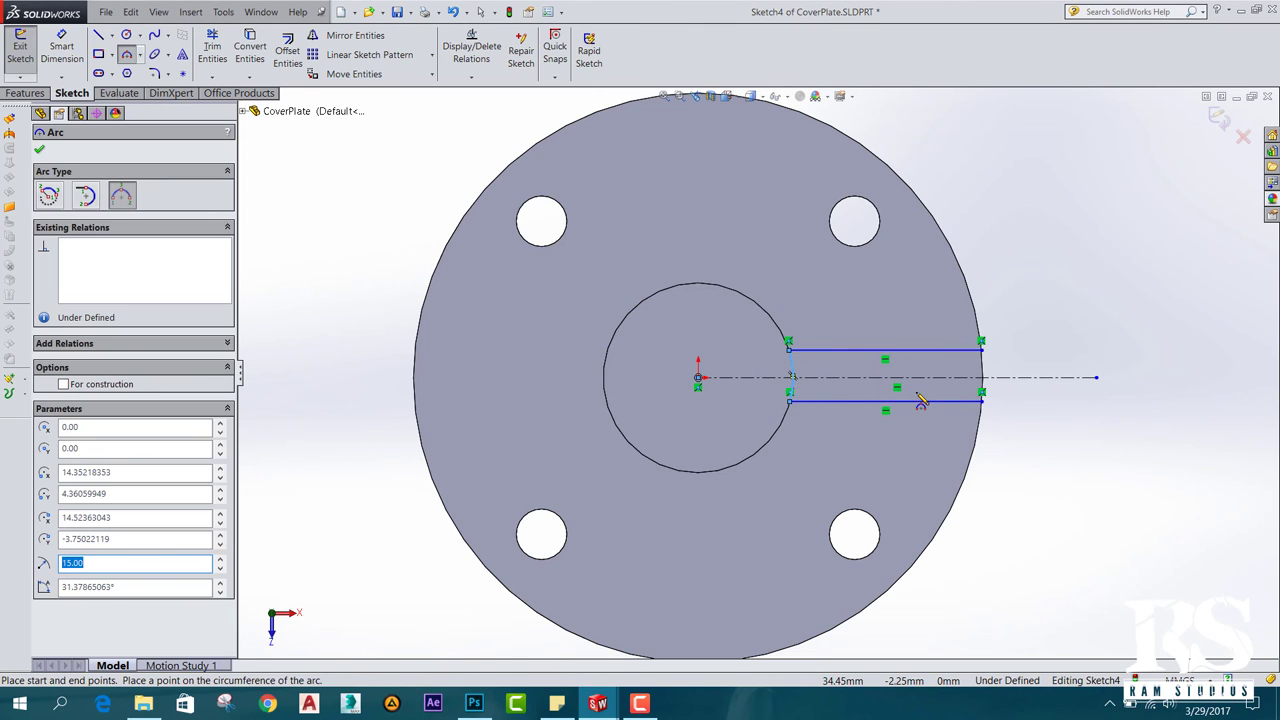
click(40, 151)
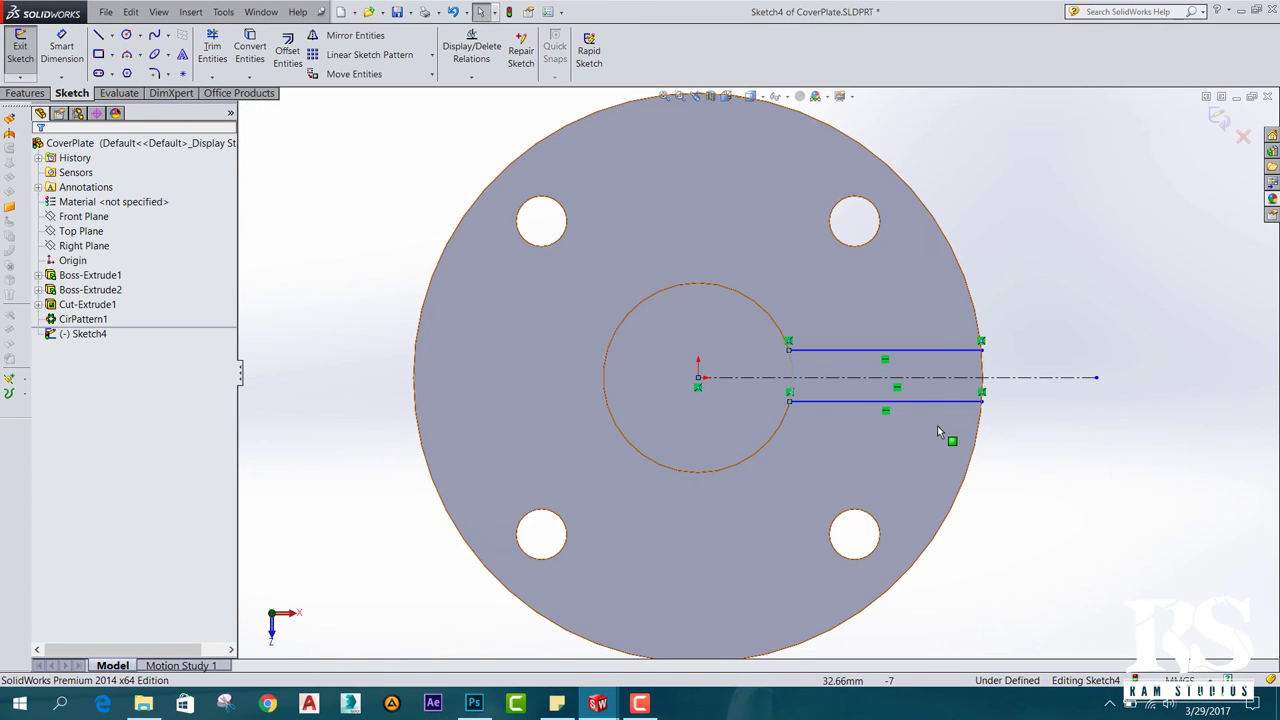
click(127, 54)
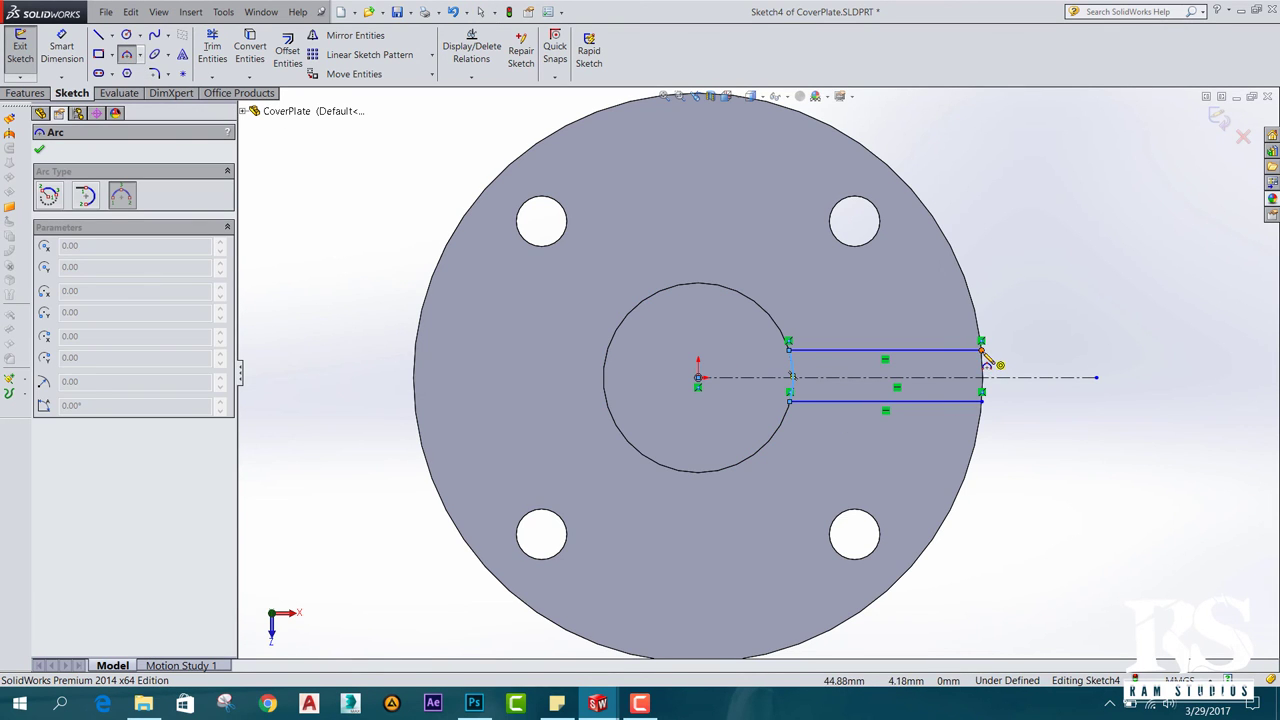
click(983, 350)
click(983, 392)
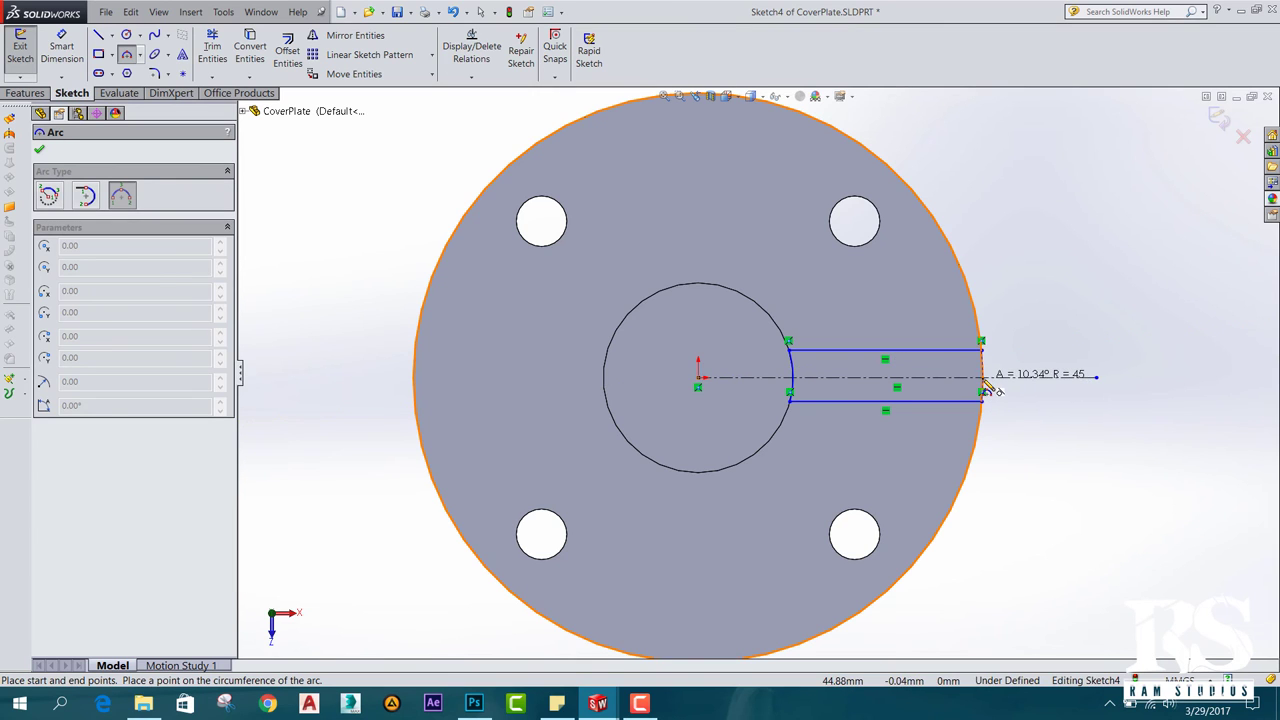
click(986, 384)
key(Escape)
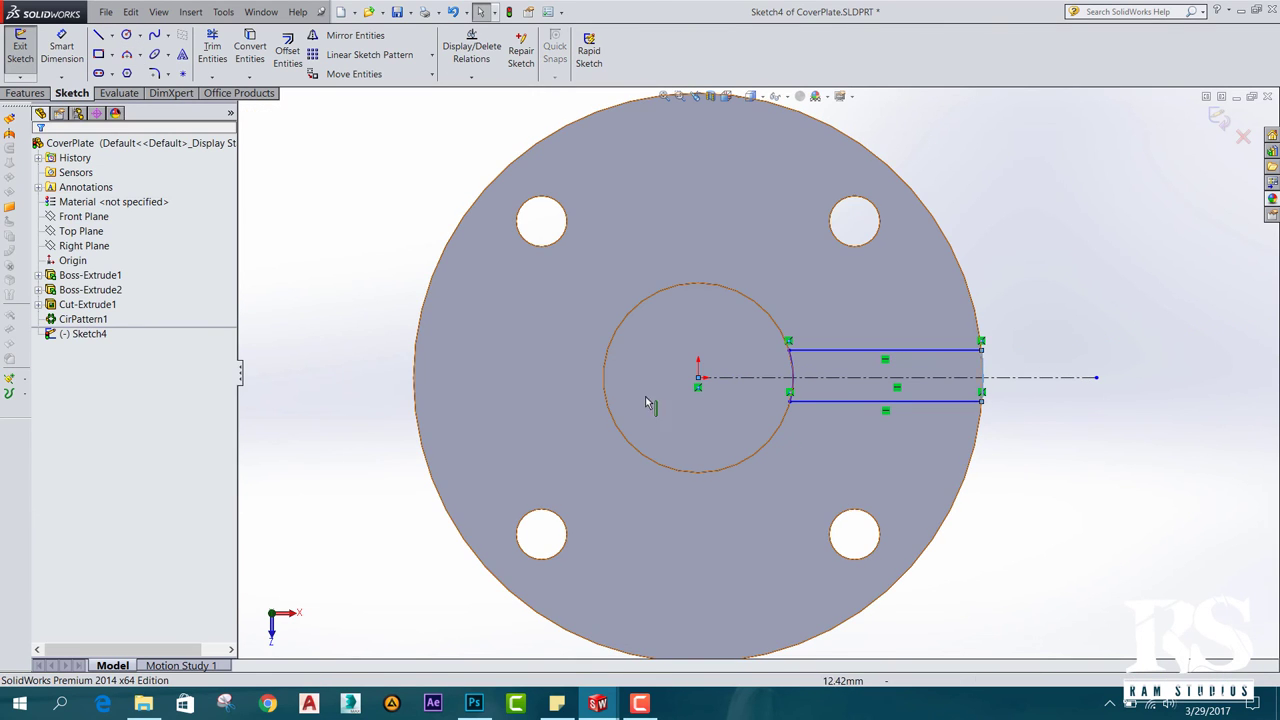
click(66, 52)
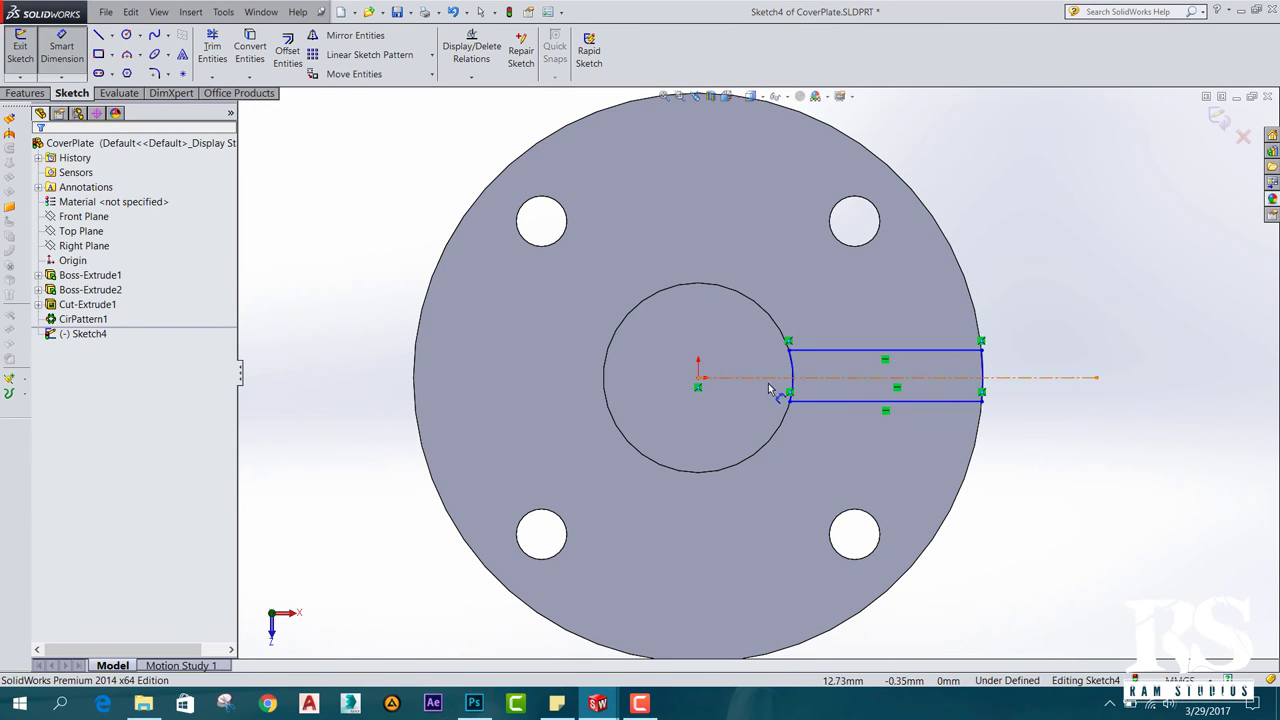
Dimension the inner arc to R15 and the outer arc to R45.
click(797, 371)
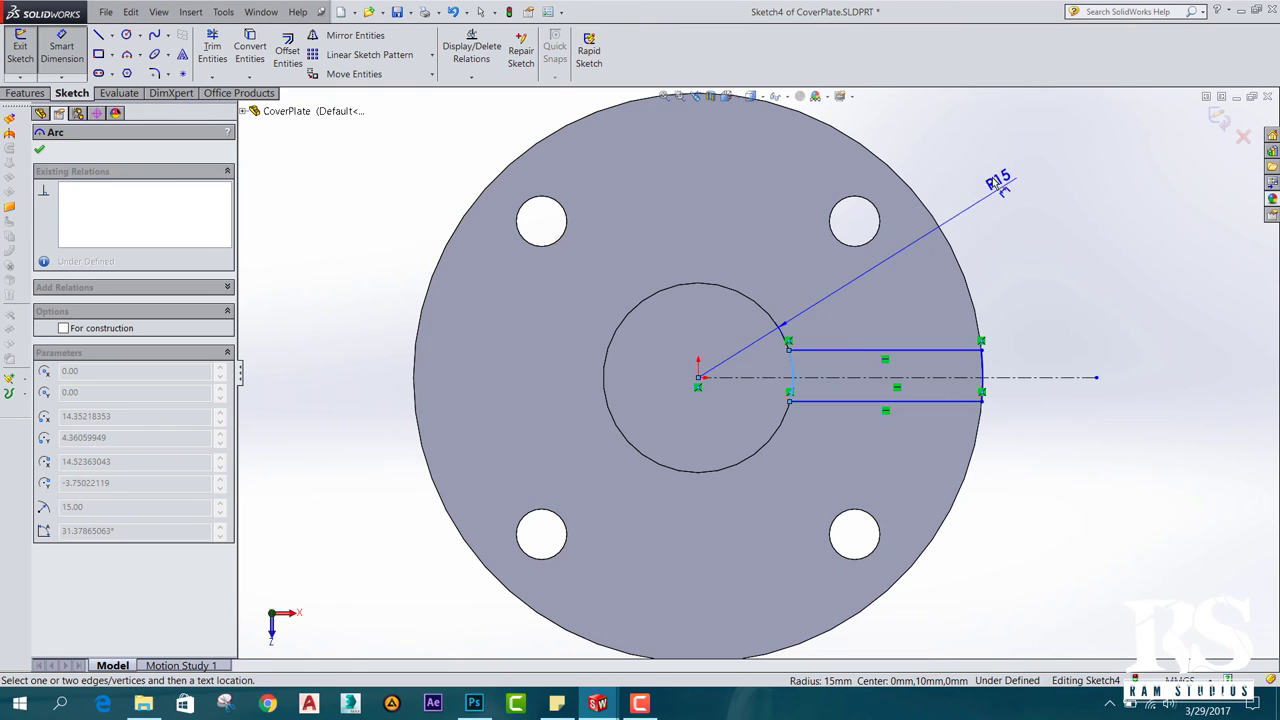
click(988, 172)
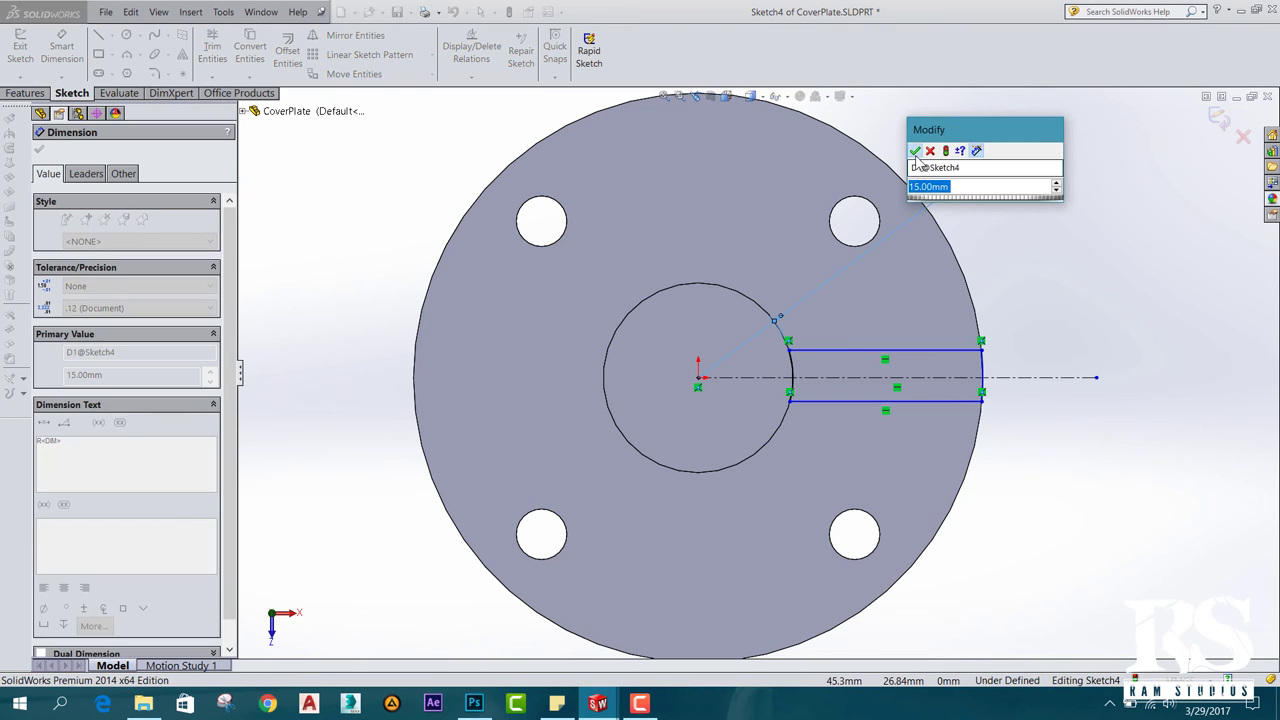
key(Return)
click(984, 370)
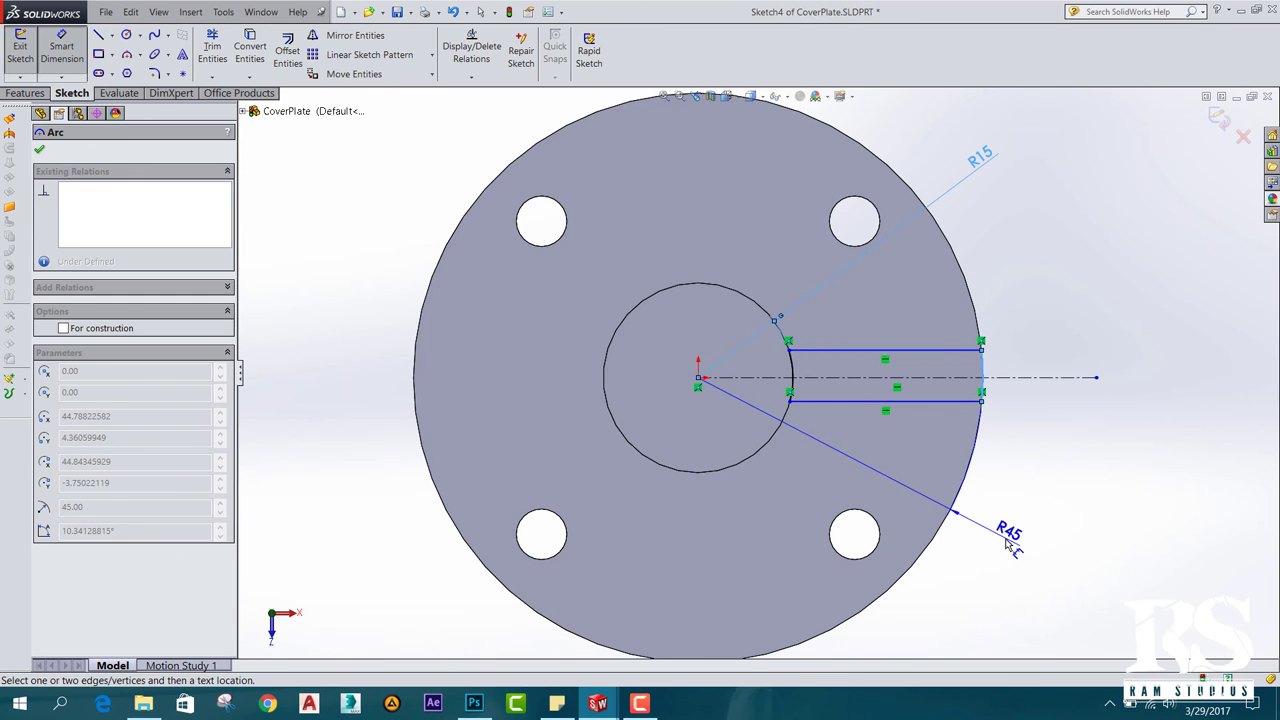
click(1008, 528)
key(Return)
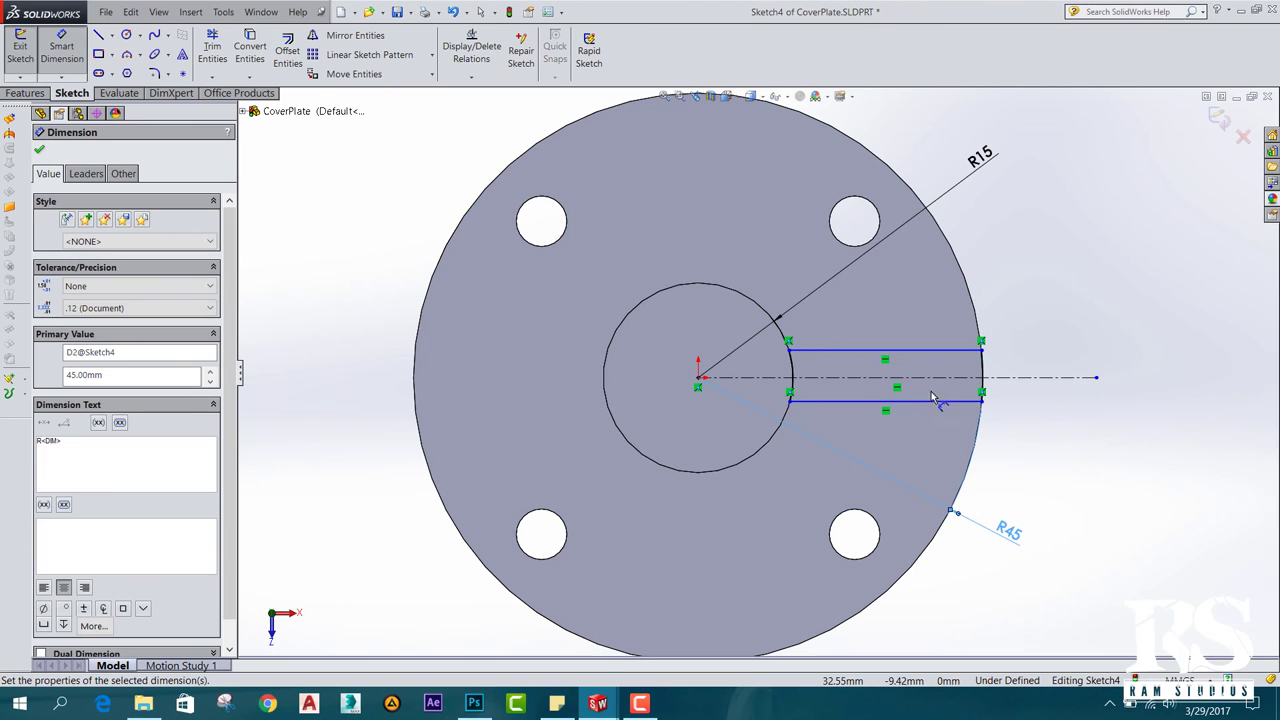
Dimension both rib lines 5 mm from the centerline, fully defining Sketch4.
click(950, 401)
click(955, 378)
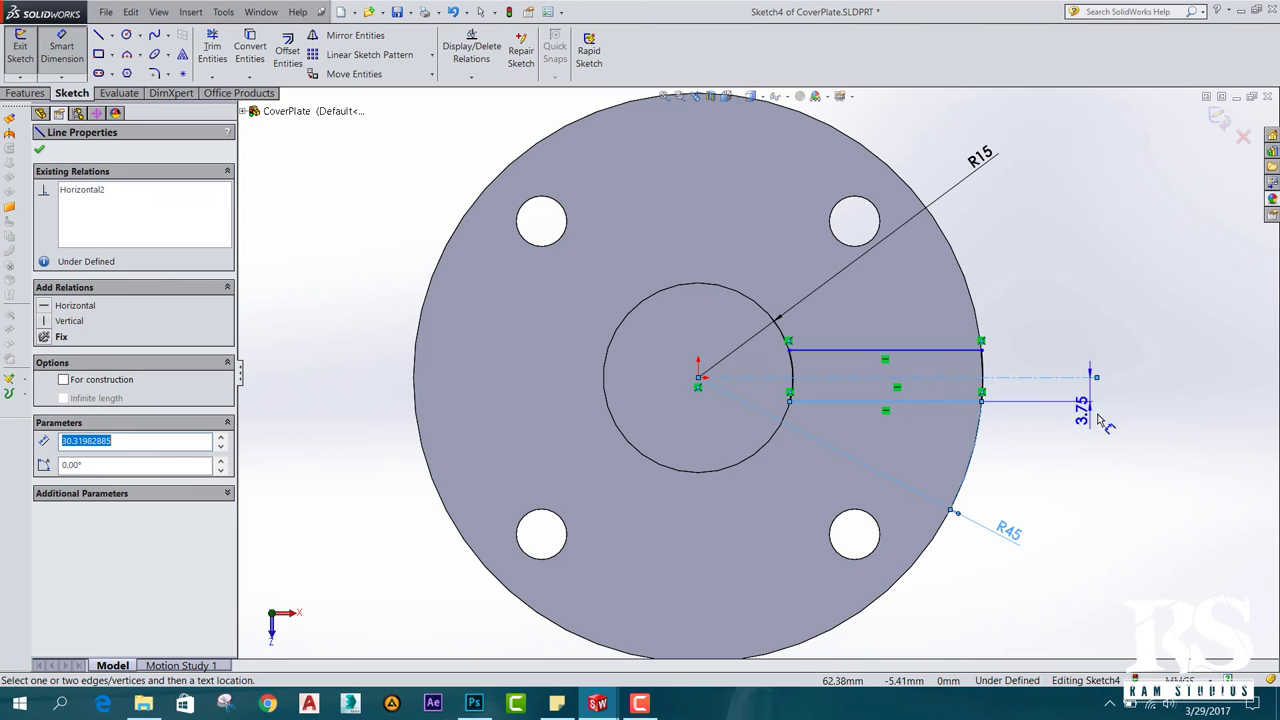
click(1150, 400)
text(5)
key(Return)
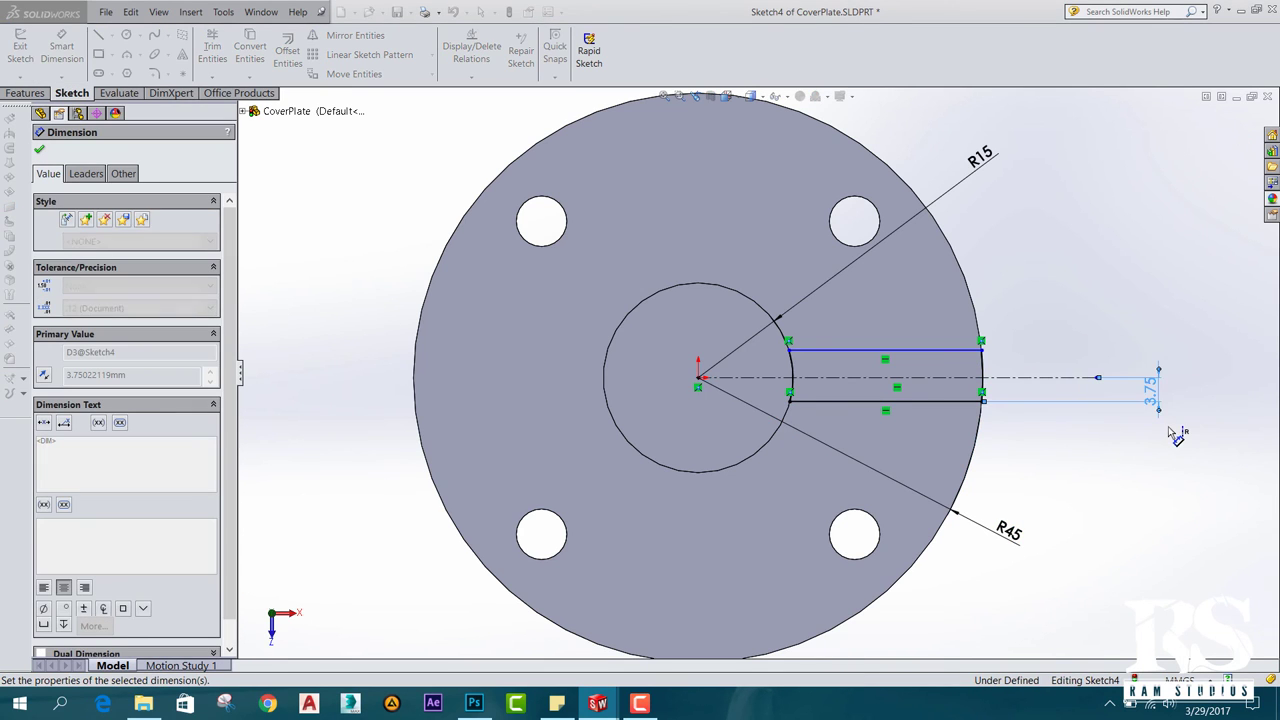
click(948, 350)
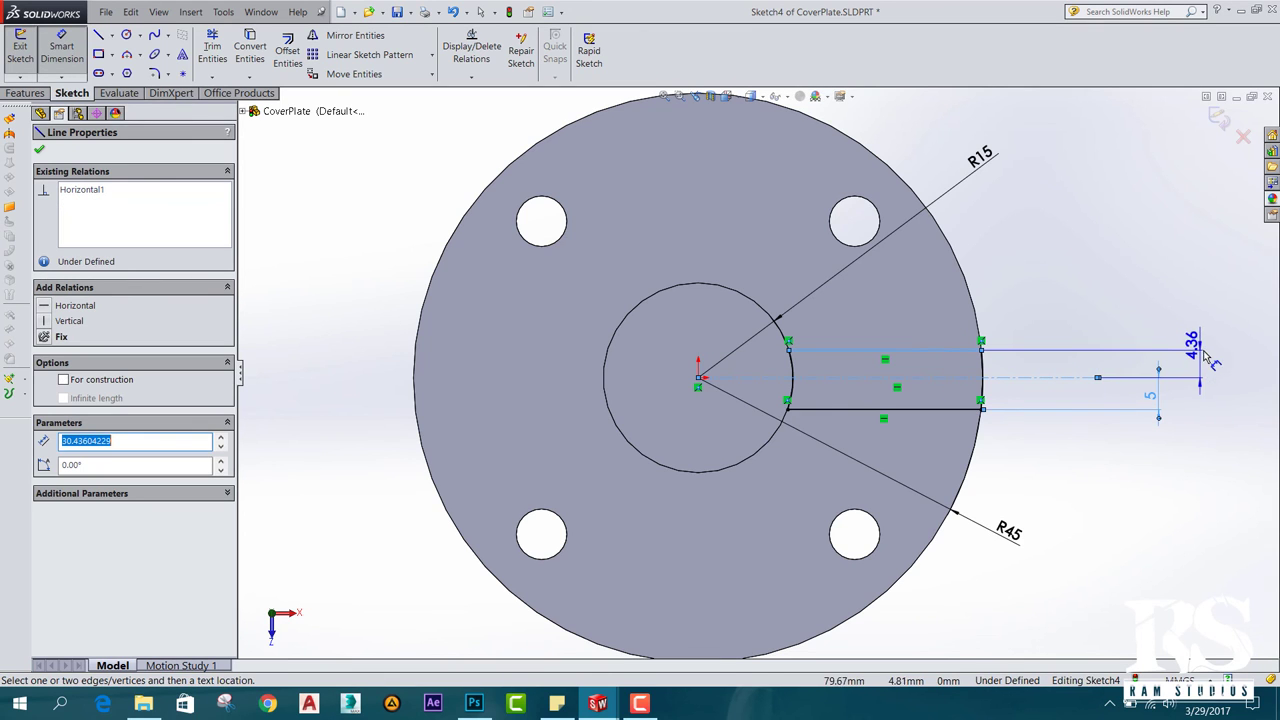
click(1208, 368)
key(Return)
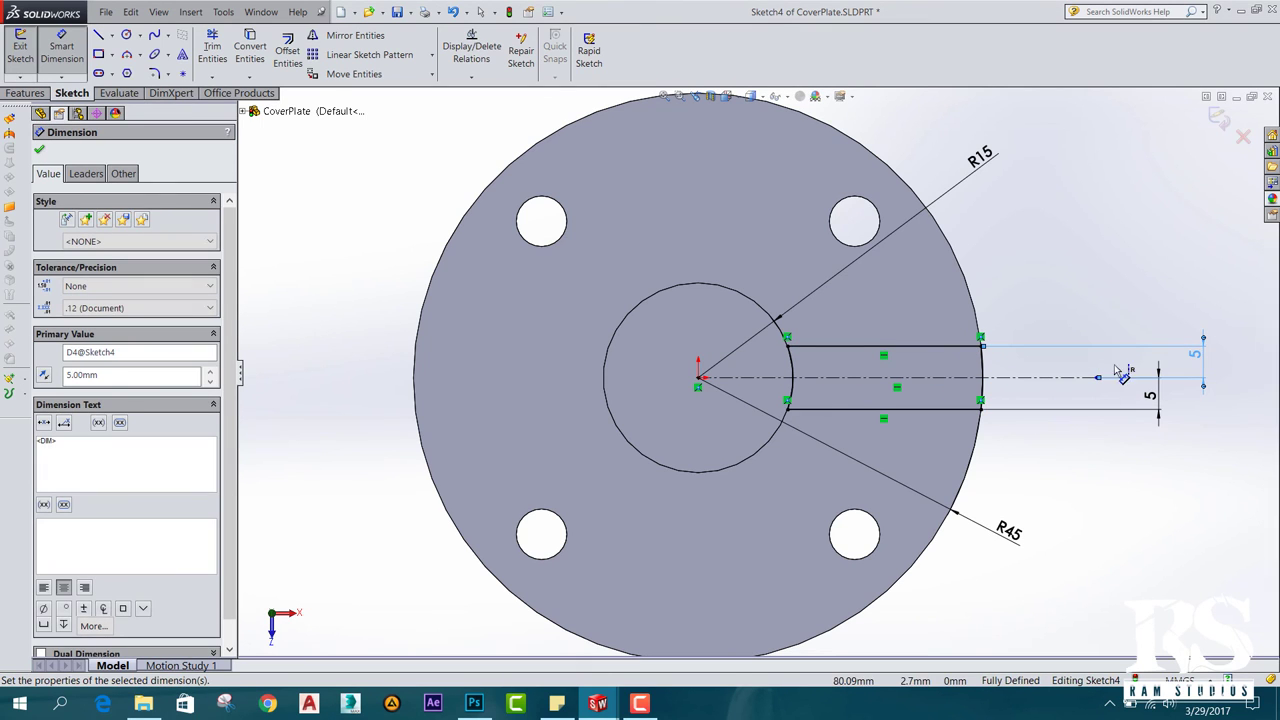
click(39, 149)
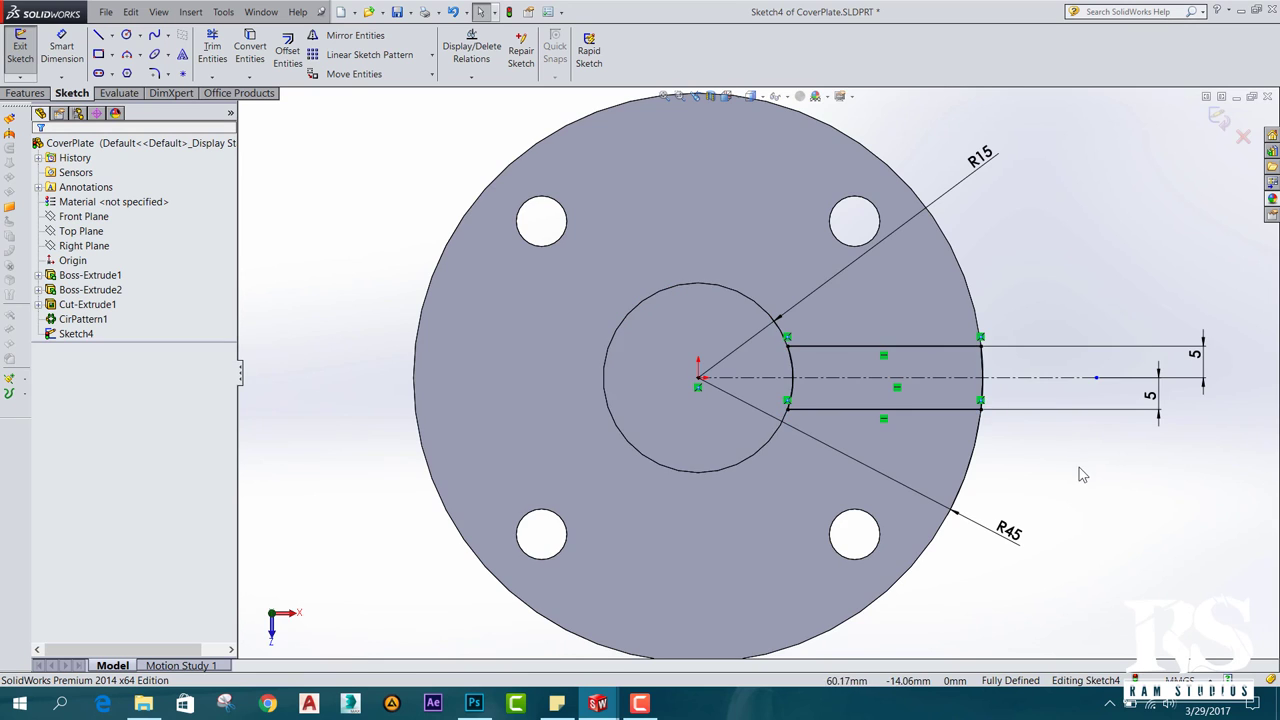
middle_drag(1079, 467, 1054, 362)
Create Split Line1 by projecting Sketch4 onto the boss's cylindrical face.
click(75, 334)
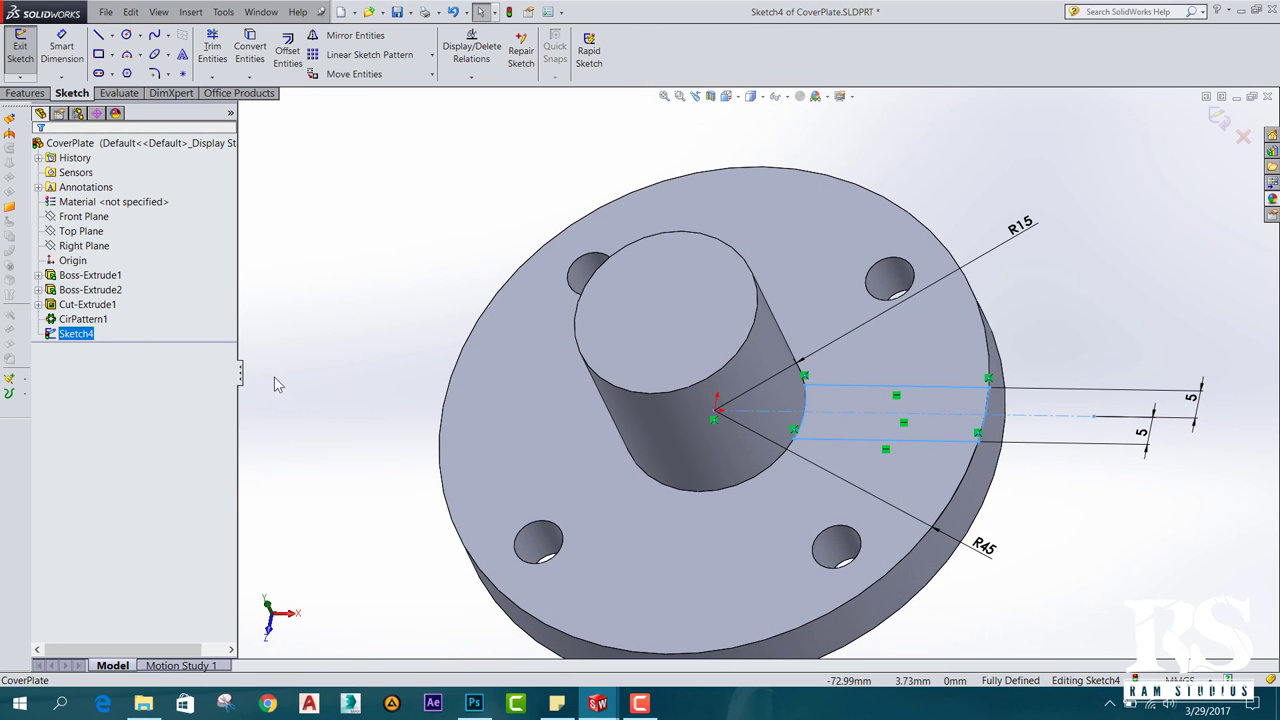
click(21, 52)
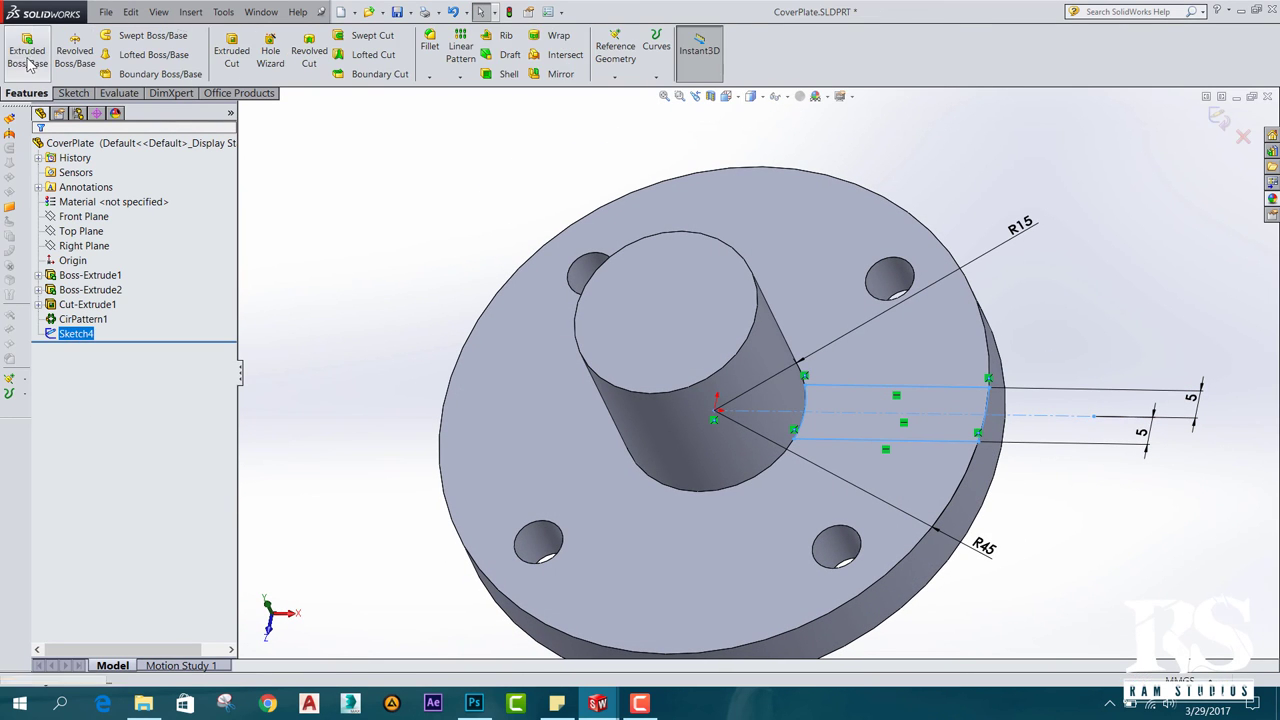
click(662, 70)
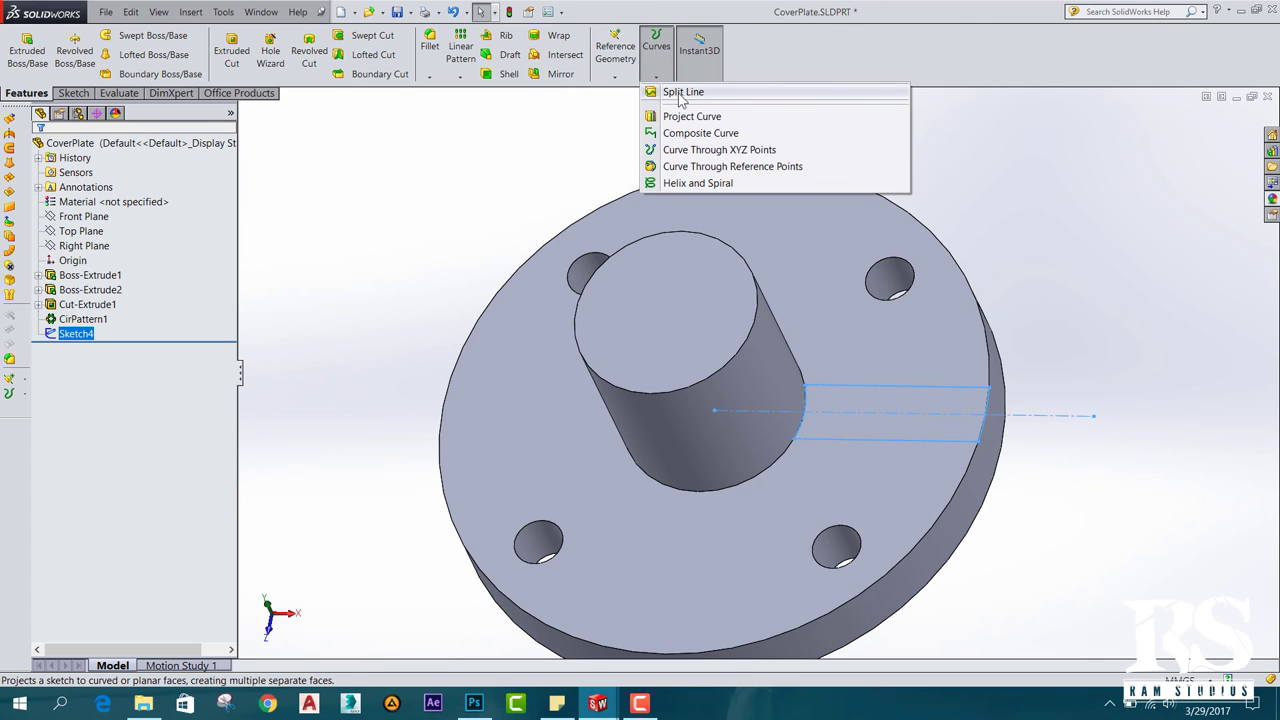
click(685, 92)
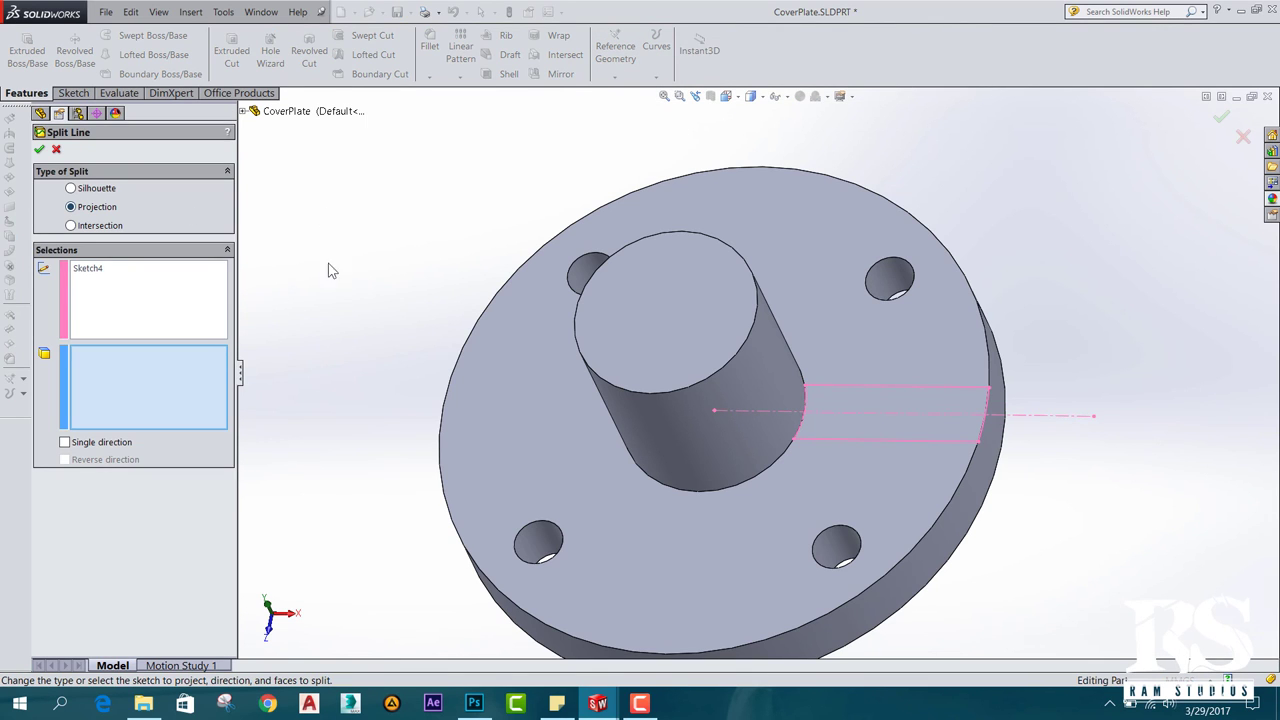
click(757, 373)
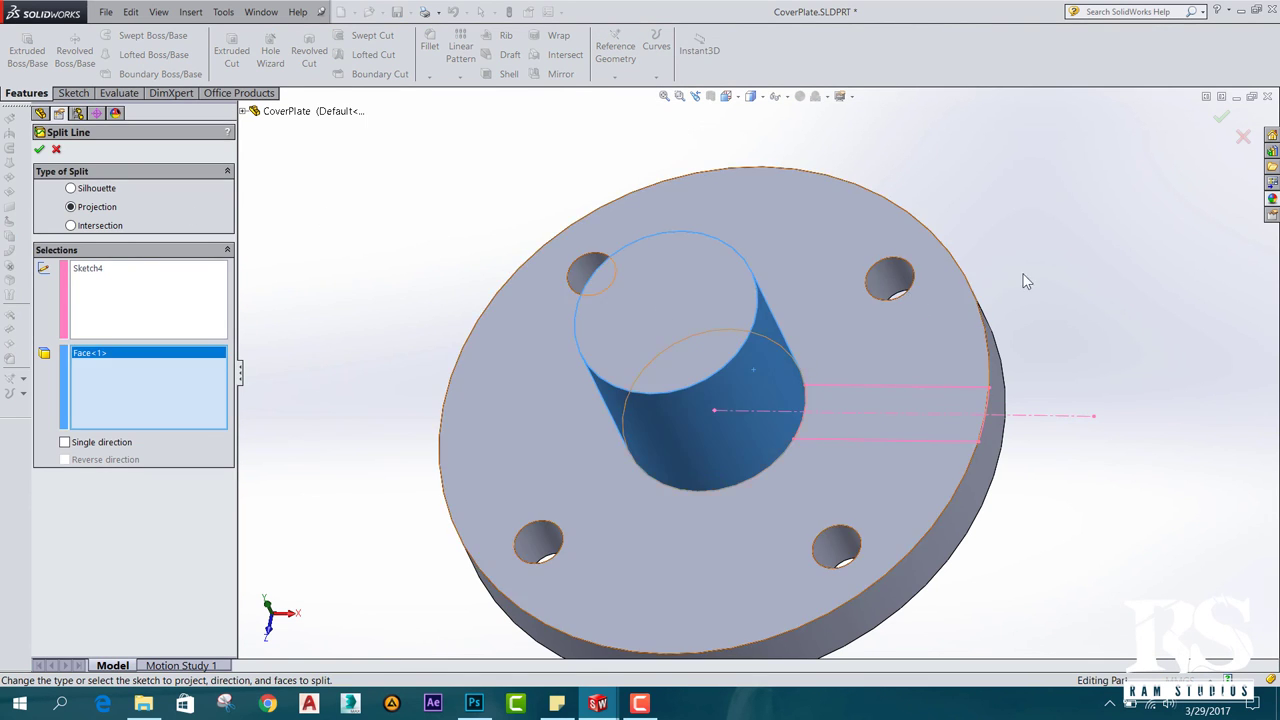
click(39, 149)
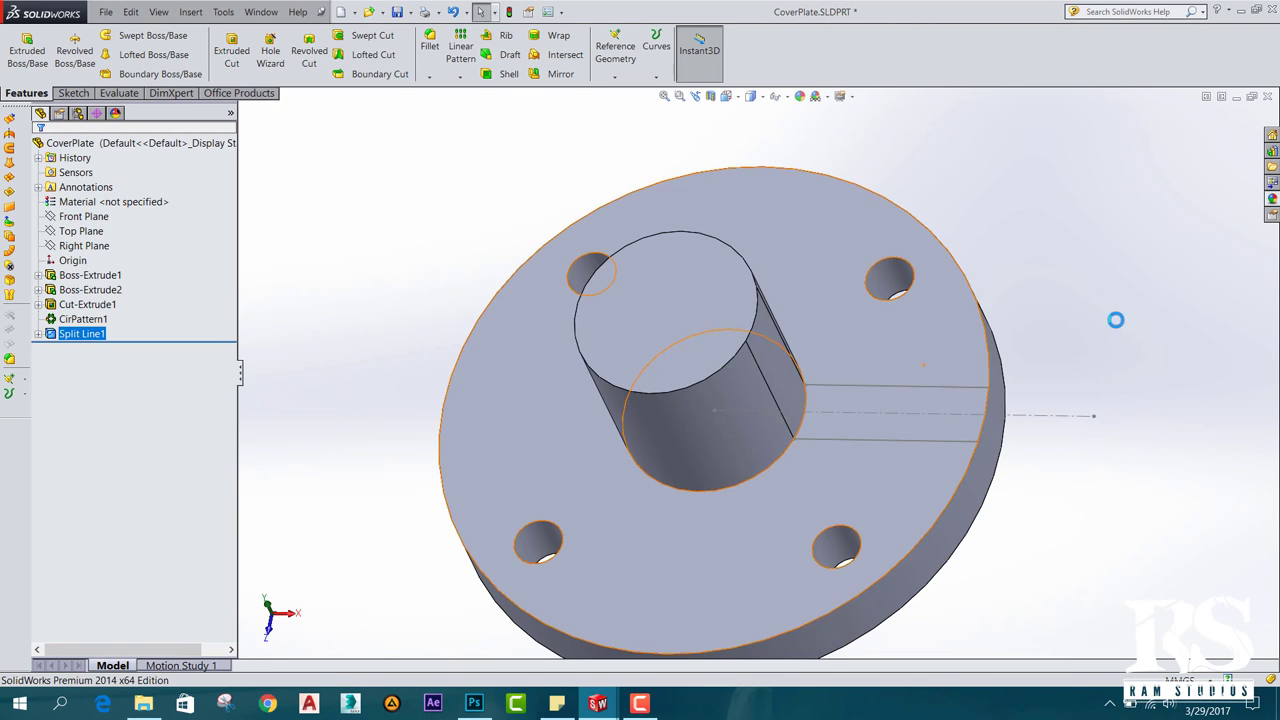
Show Sketch4 again from under Split Line1 in the feature tree.
mouse_move(1121, 304)
middle_down()
mouse_move(1103, 371)
mouse_move(1131, 286)
mouse_move(1103, 314)
mouse_move(1108, 330)
middle_up()
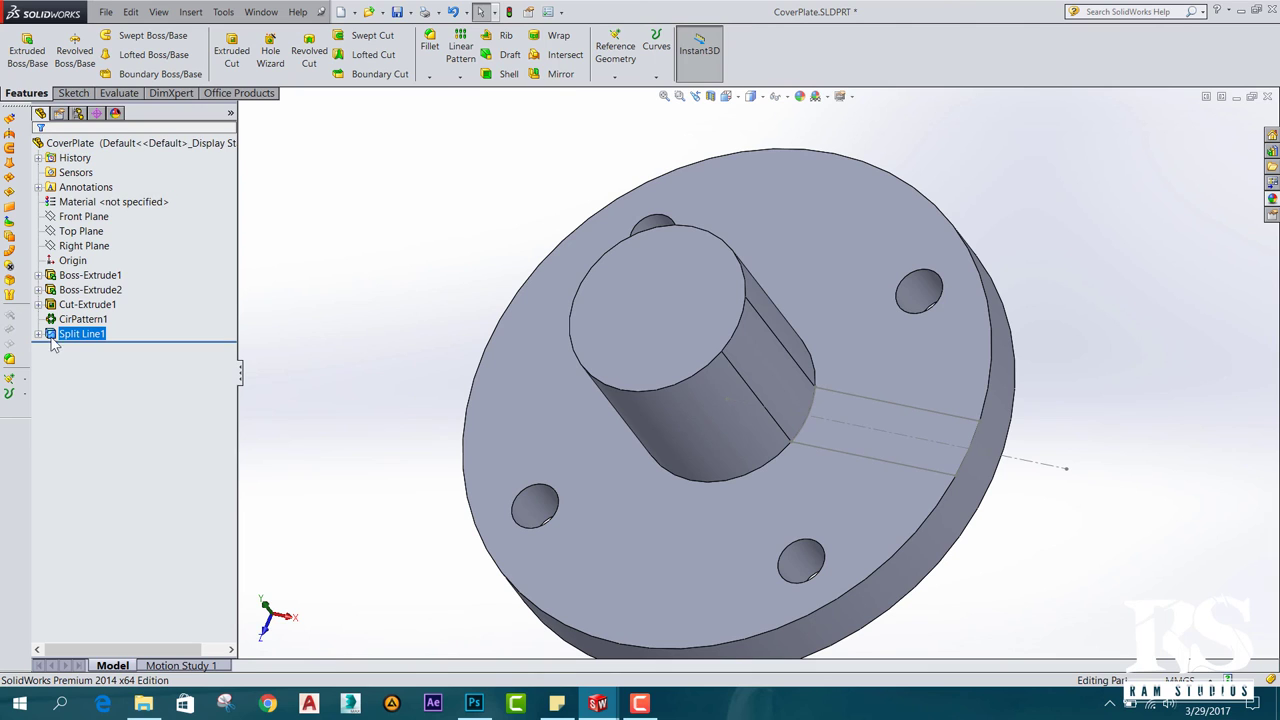
click(39, 335)
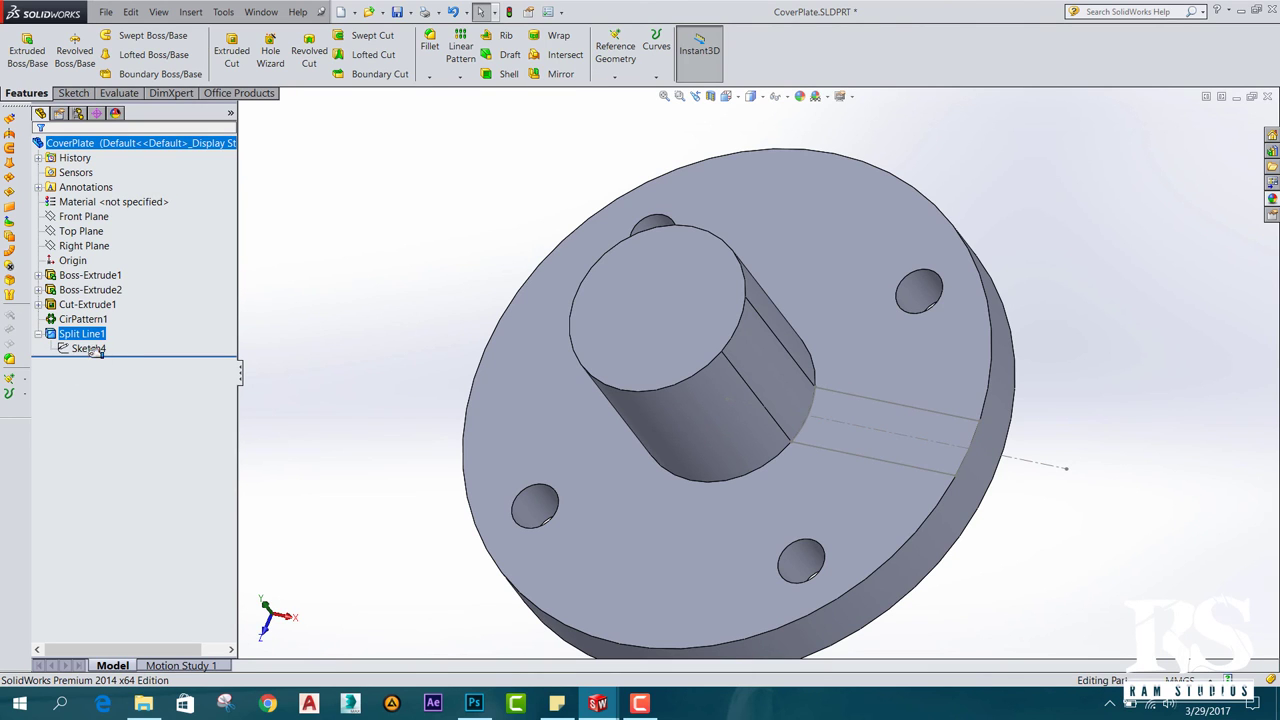
click(93, 349)
click(102, 337)
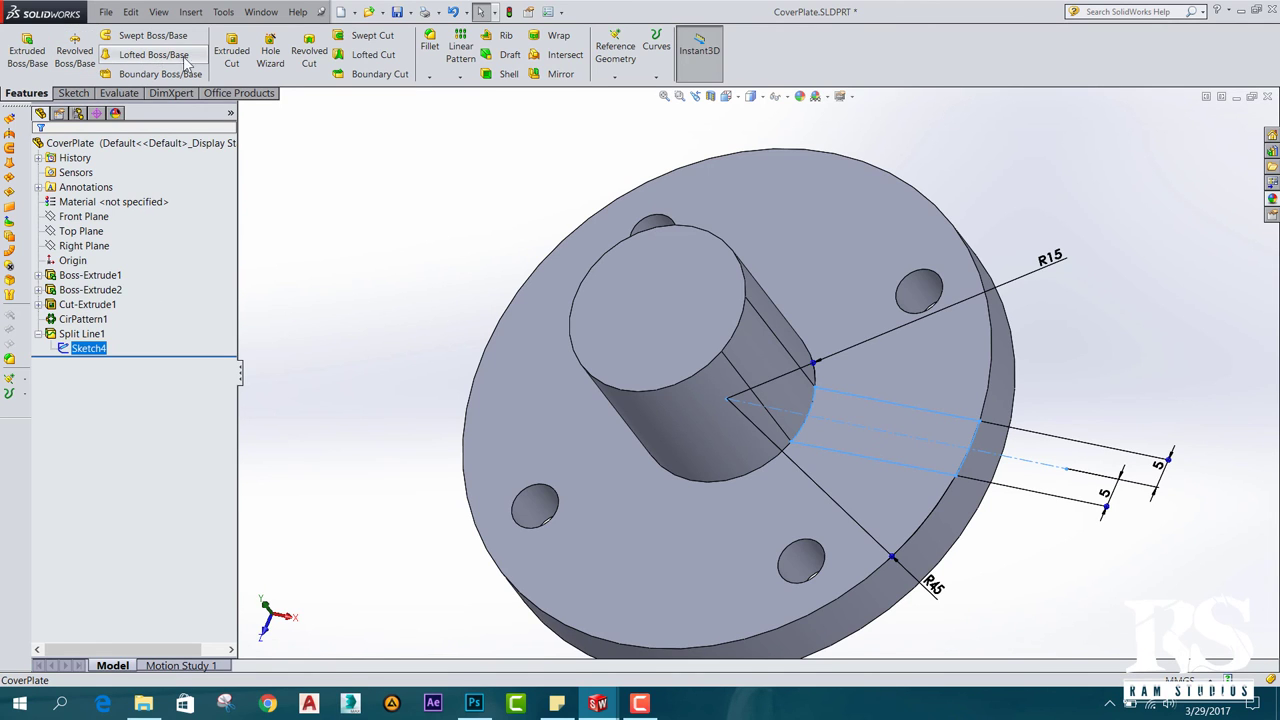
Loft Loft1 from Sketch4 to the split boss face, aligning the connector to the flange's outer corner.
click(150, 55)
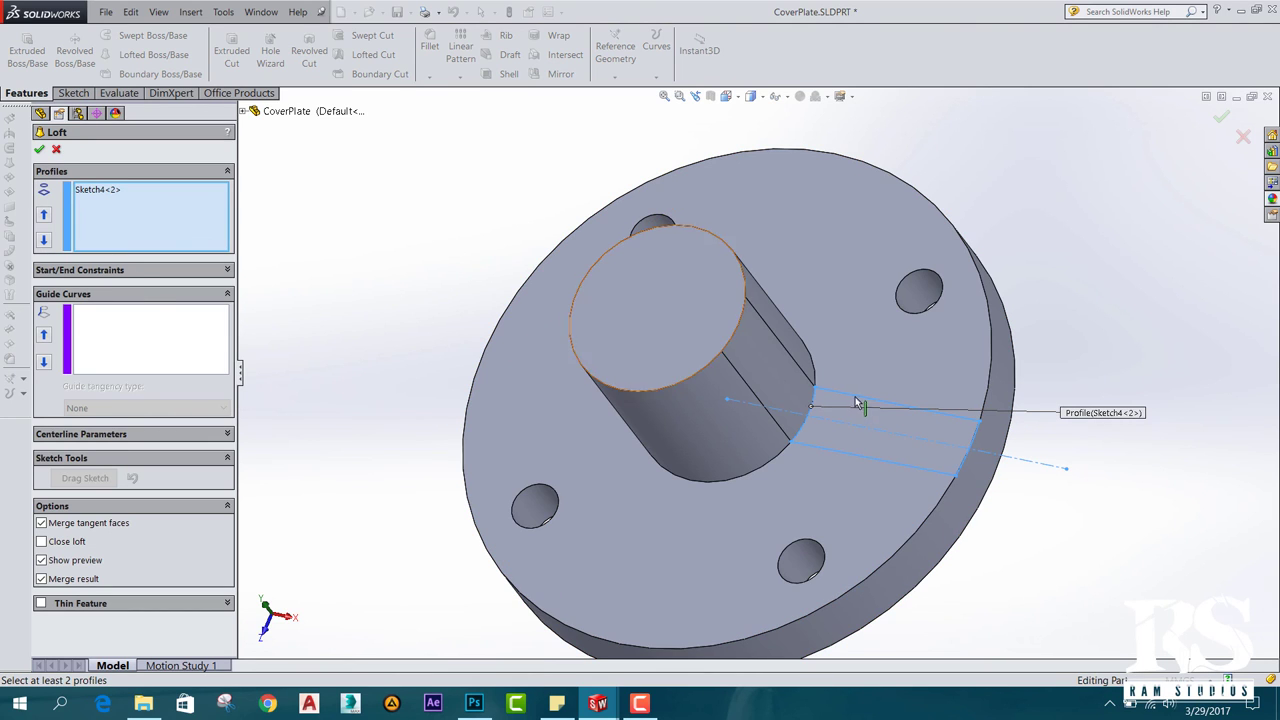
click(745, 357)
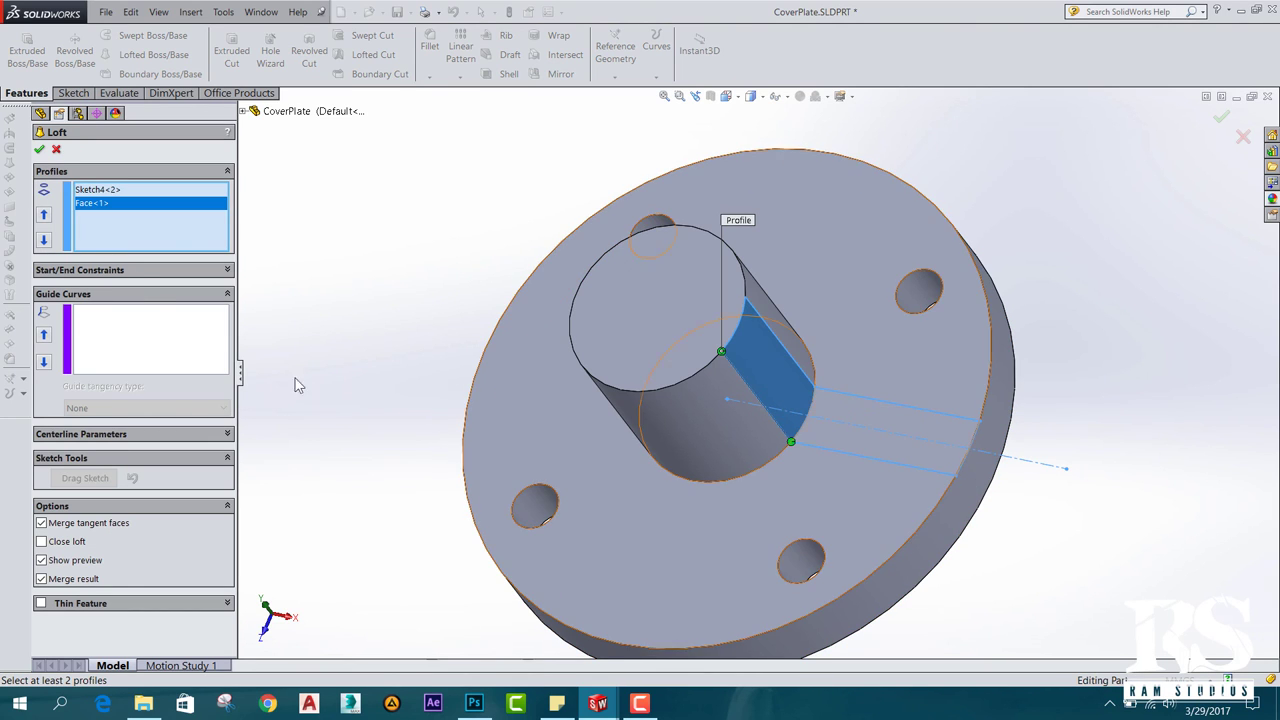
drag(791, 446, 940, 477)
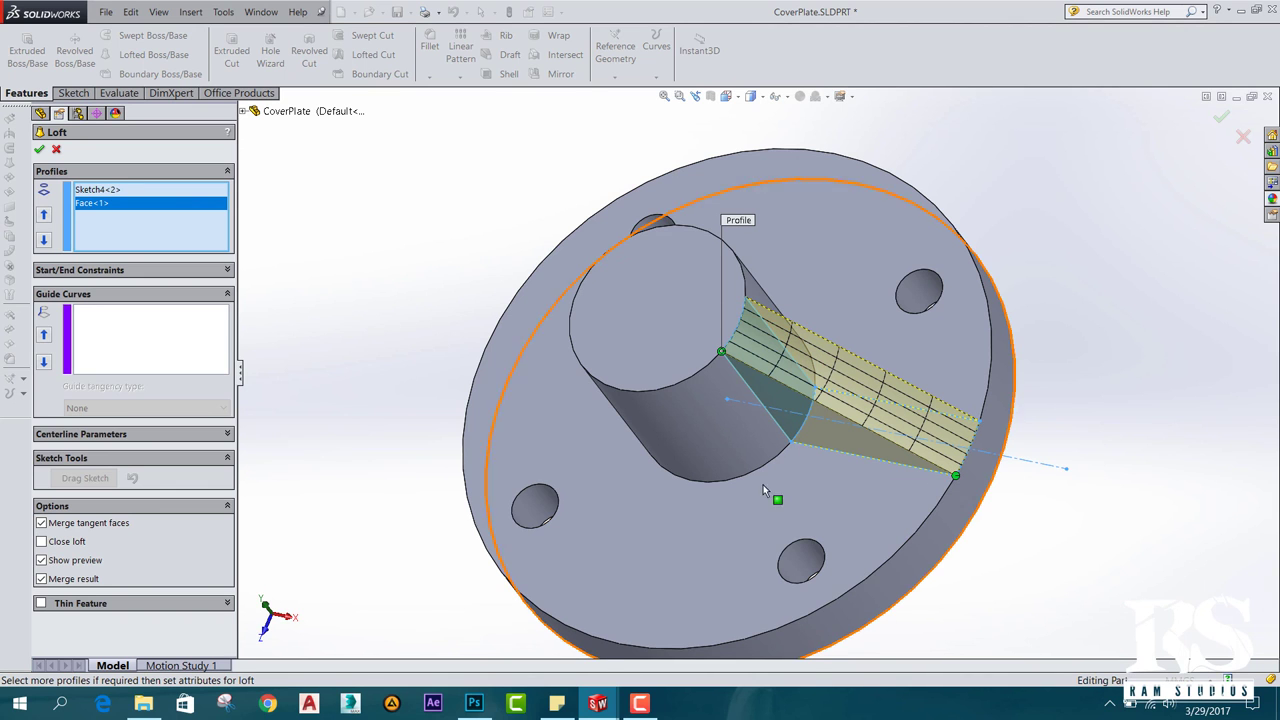
click(40, 150)
mouse_move(909, 564)
middle_down()
mouse_move(990, 418)
mouse_move(726, 590)
mouse_move(908, 560)
mouse_move(943, 608)
mouse_move(894, 606)
mouse_move(903, 592)
middle_up()
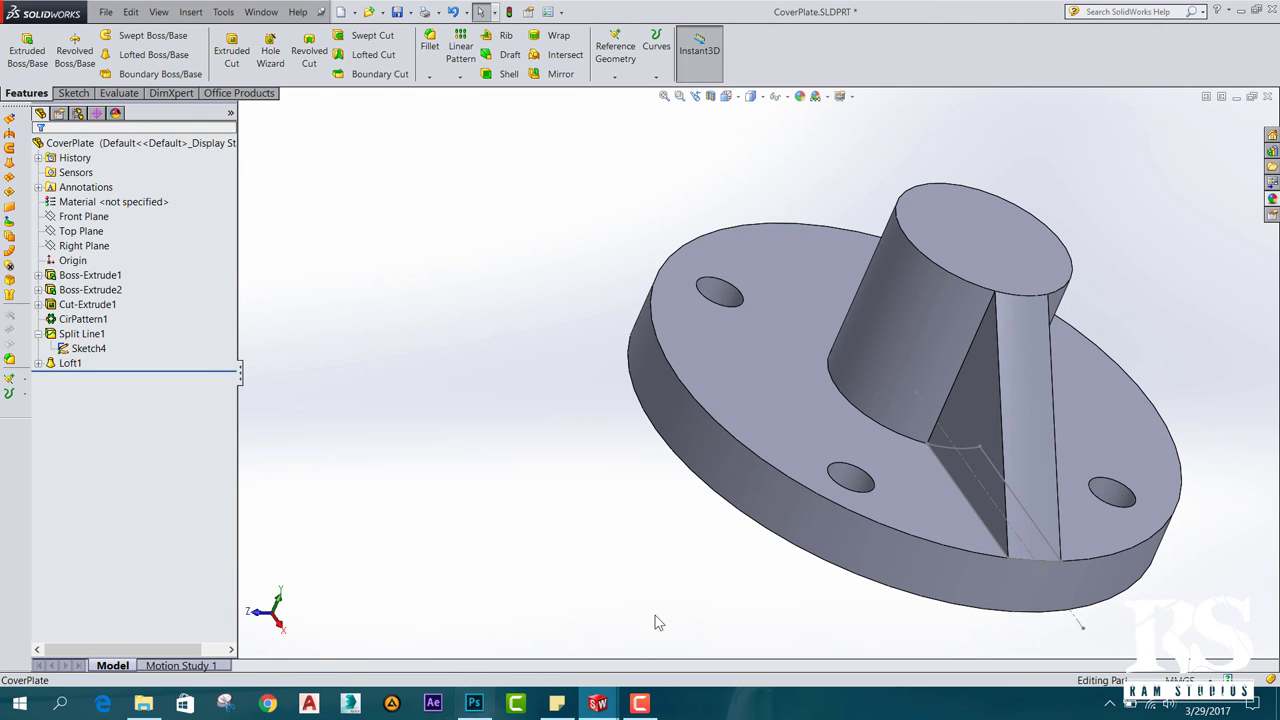
mouse_move(597, 703)
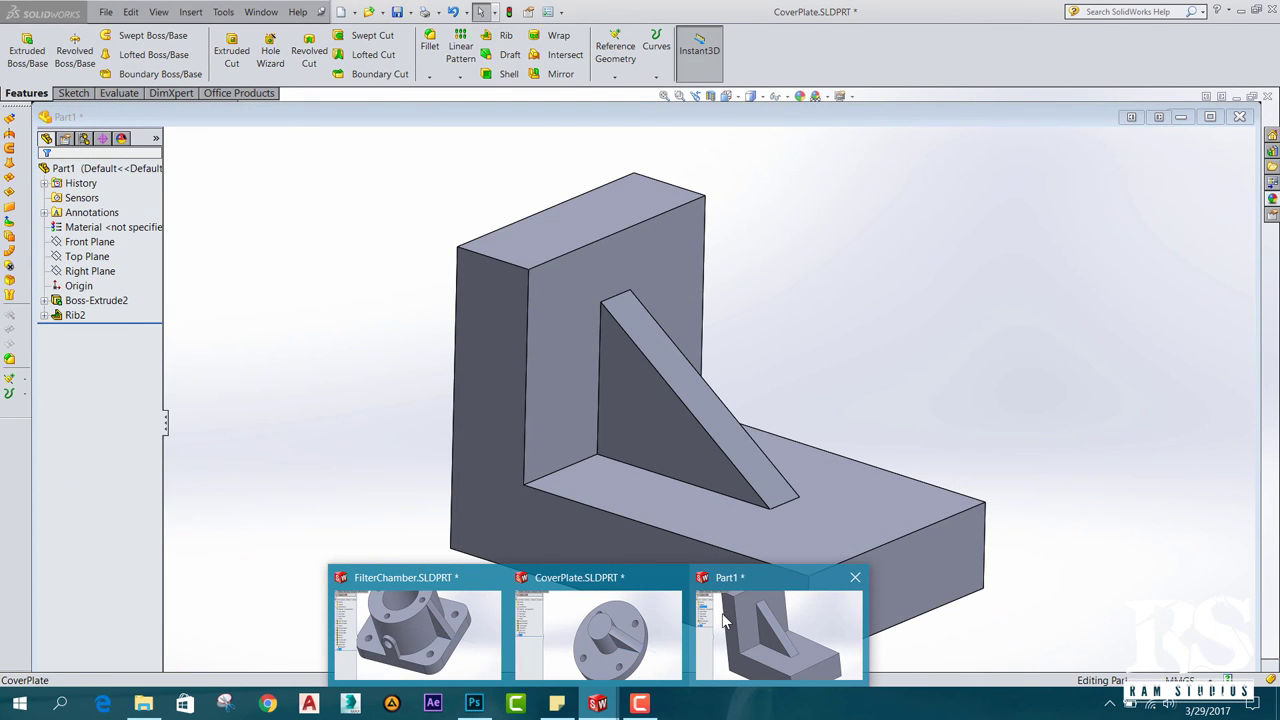
Bring the Part1 document with the Rib2-braced L-block to the front.
click(739, 613)
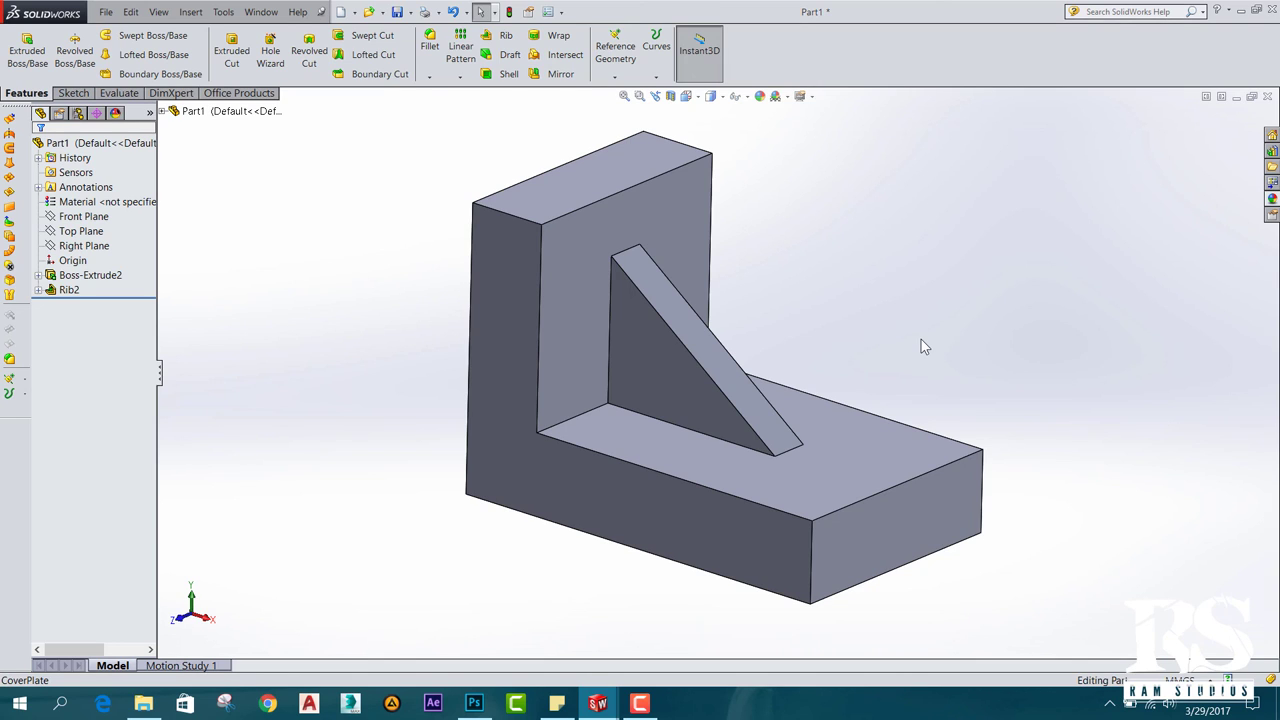
Bring Photoshop forward showing the 'SolidWorks Basics Part 11 Modeling Webs' title card.
click(476, 705)
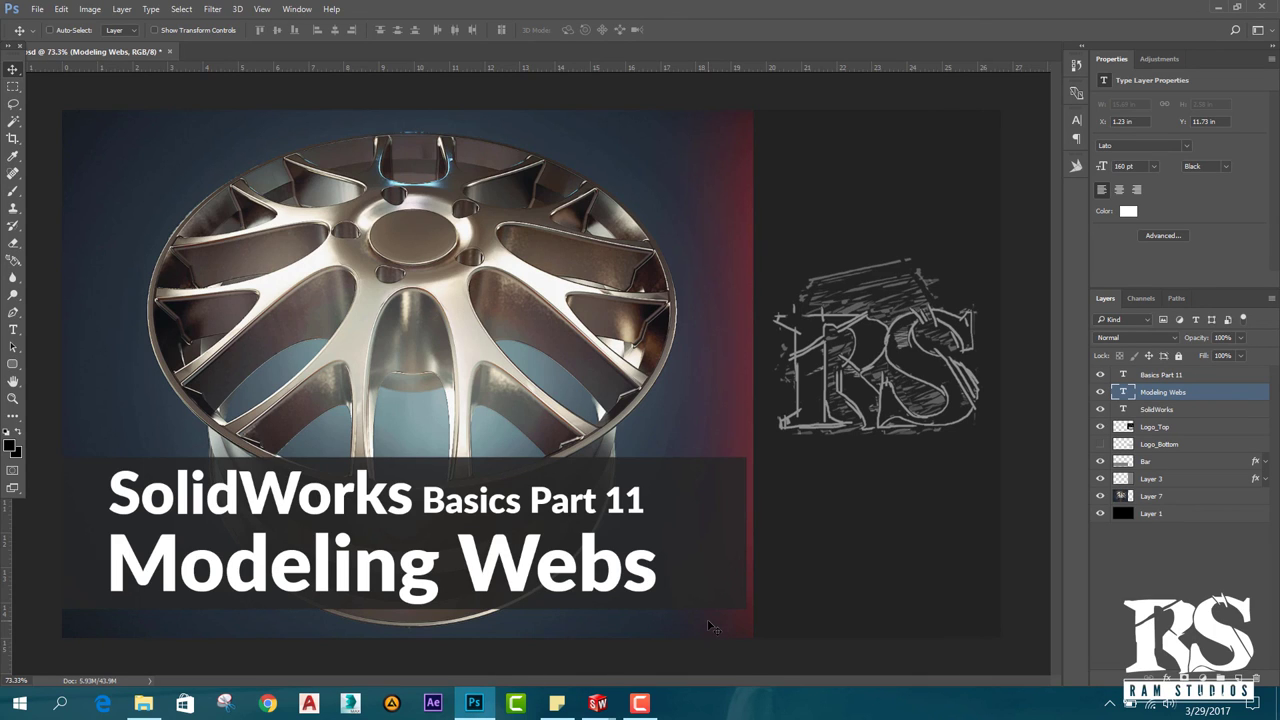